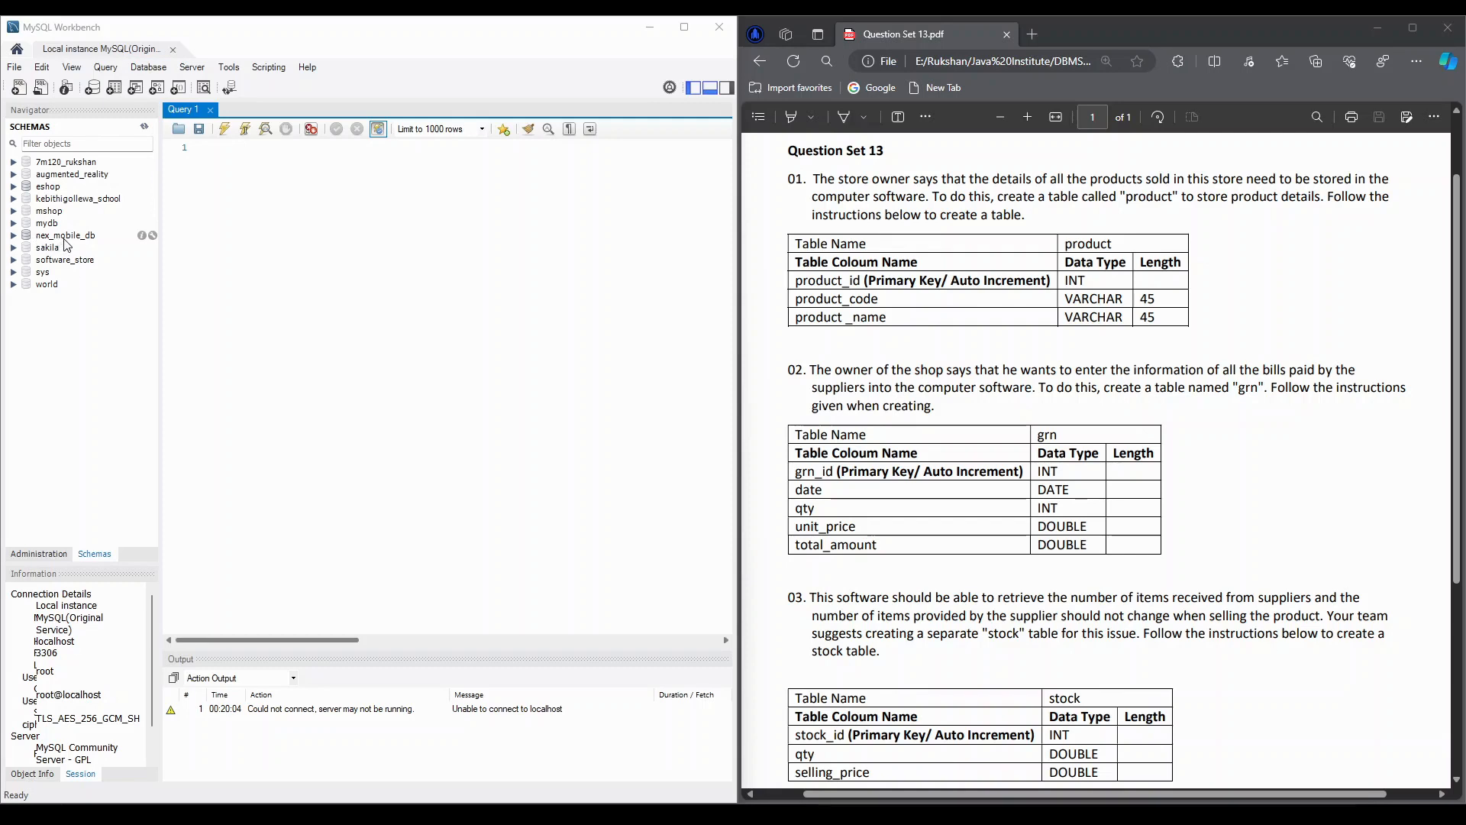
Reverse engineer the nex_mobile_db schema from the local MySQL instance, importing its table objects and placing them on a diagram
left_click(137, 69)
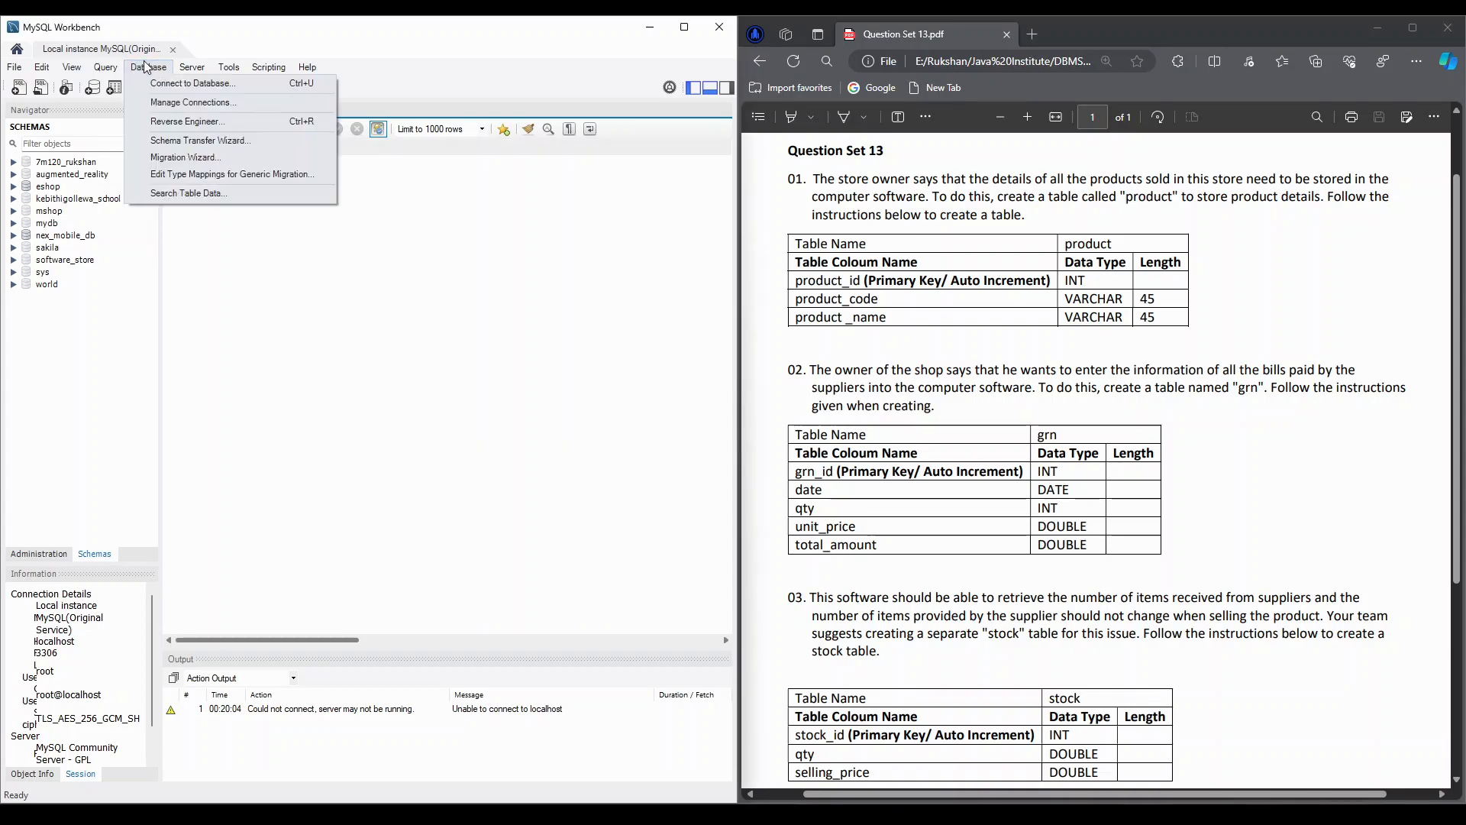
left_click(174, 122)
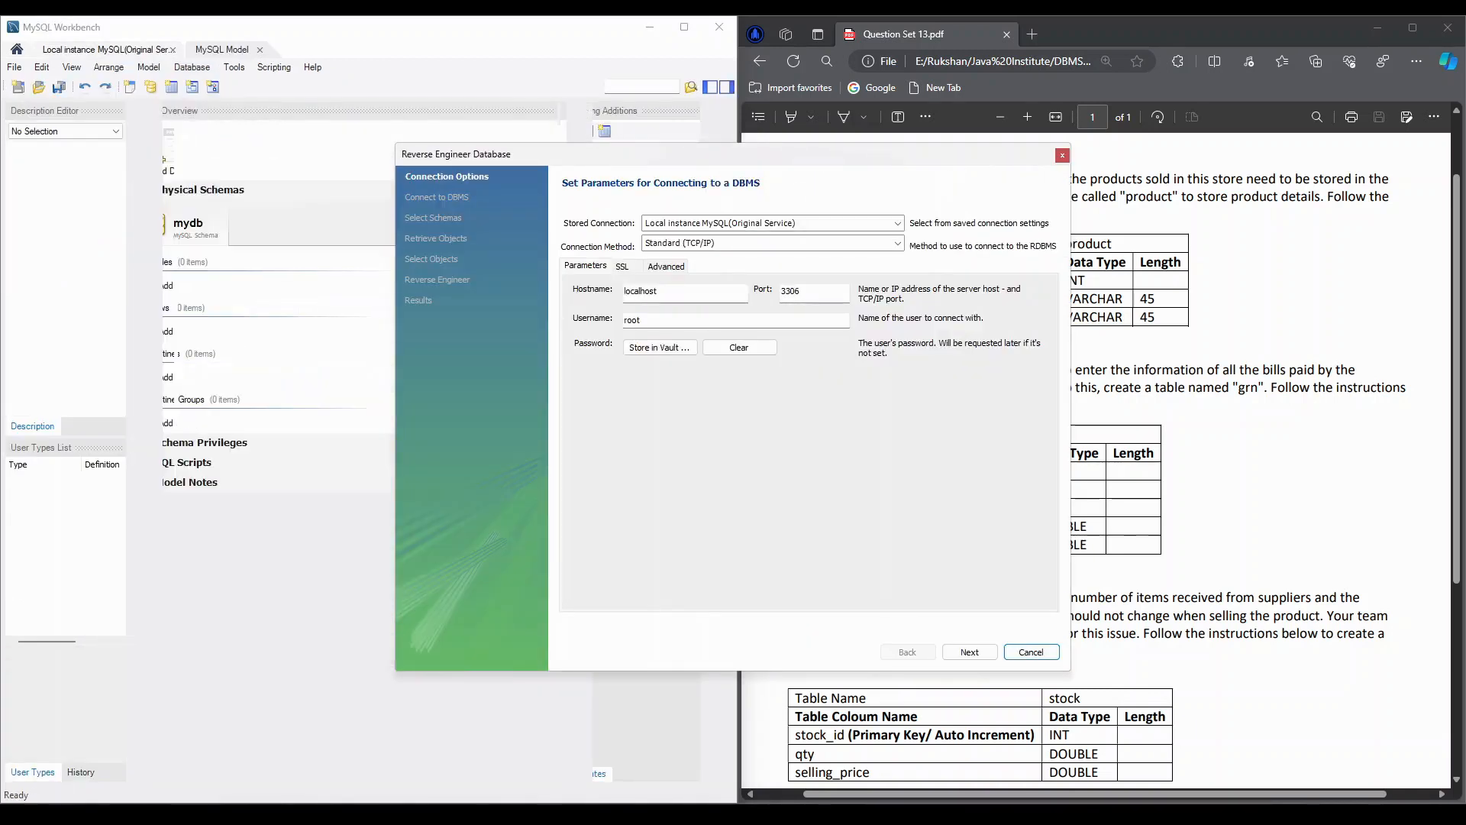
left_click(968, 654)
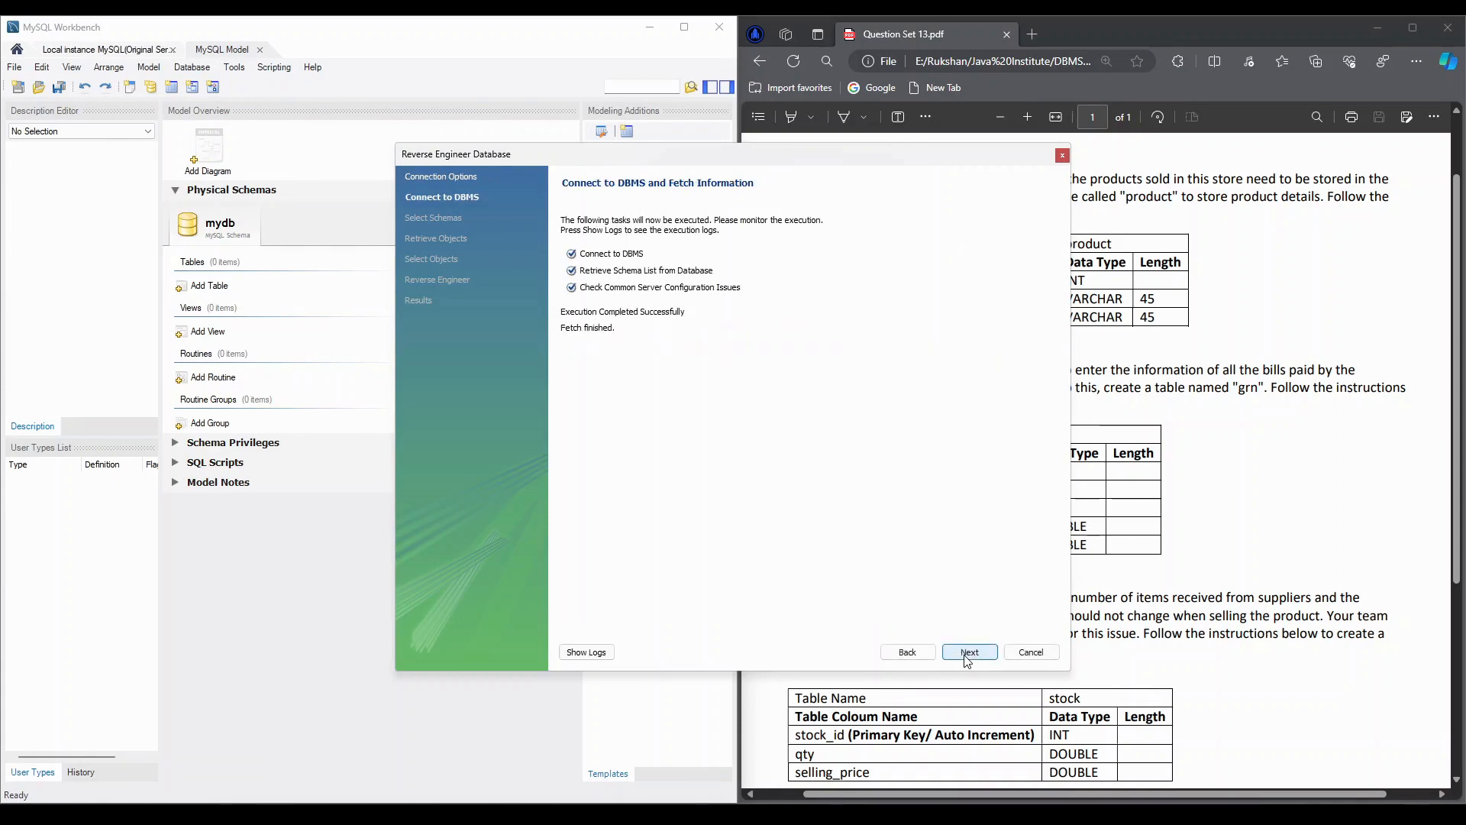
left_click(967, 656)
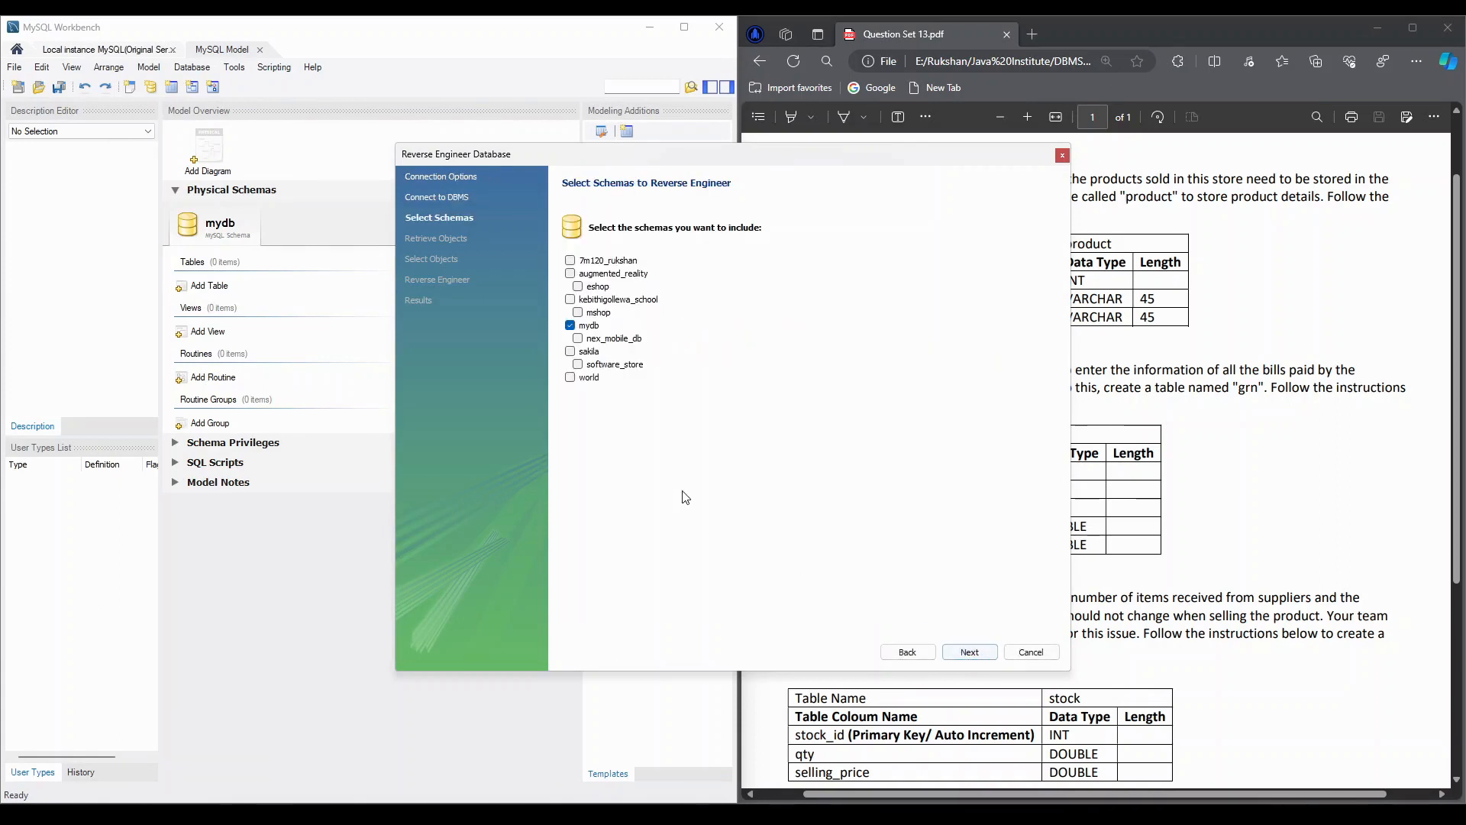
left_click(576, 338)
left_click(968, 651)
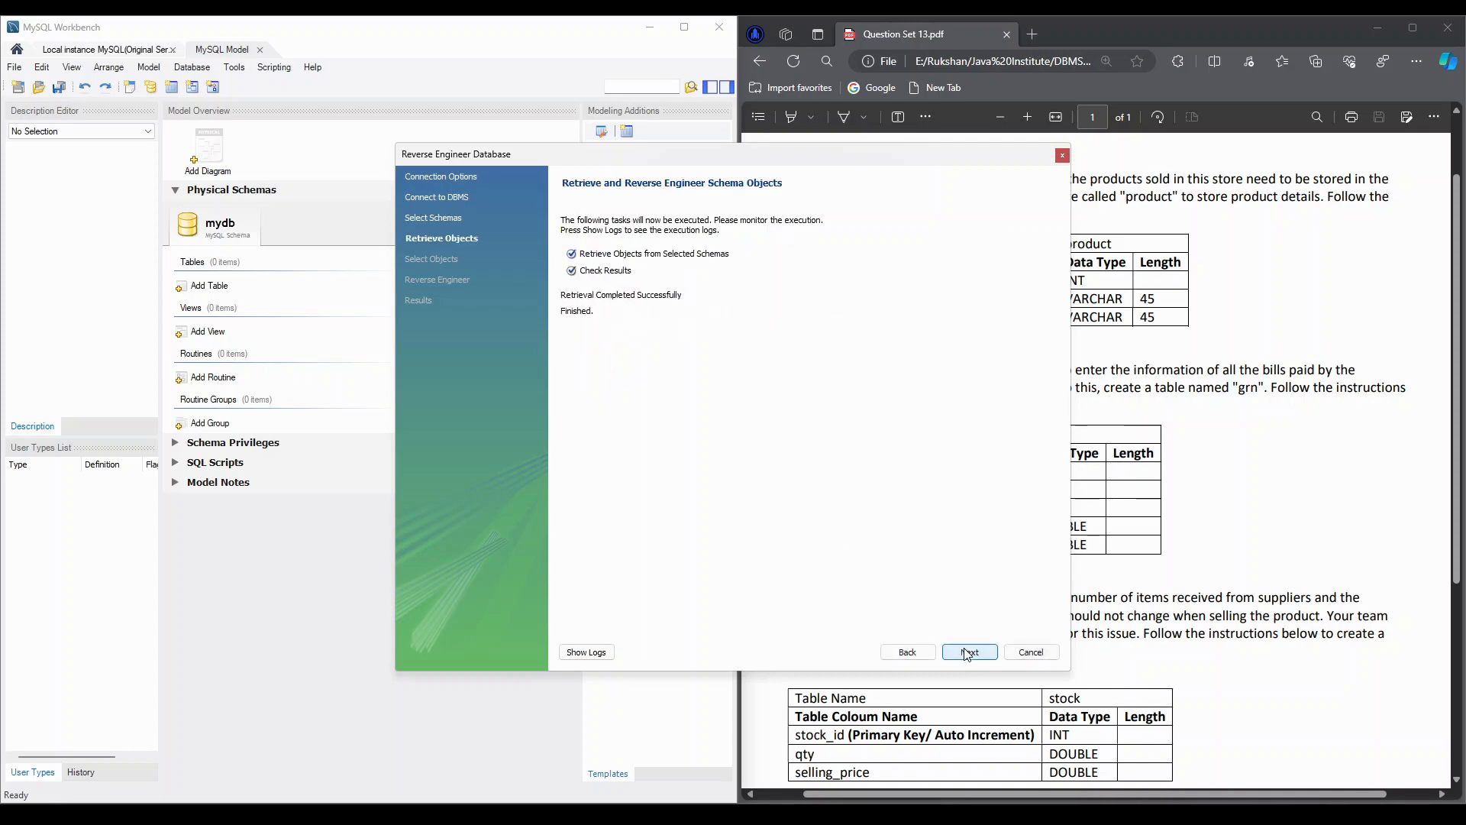
left_click(968, 653)
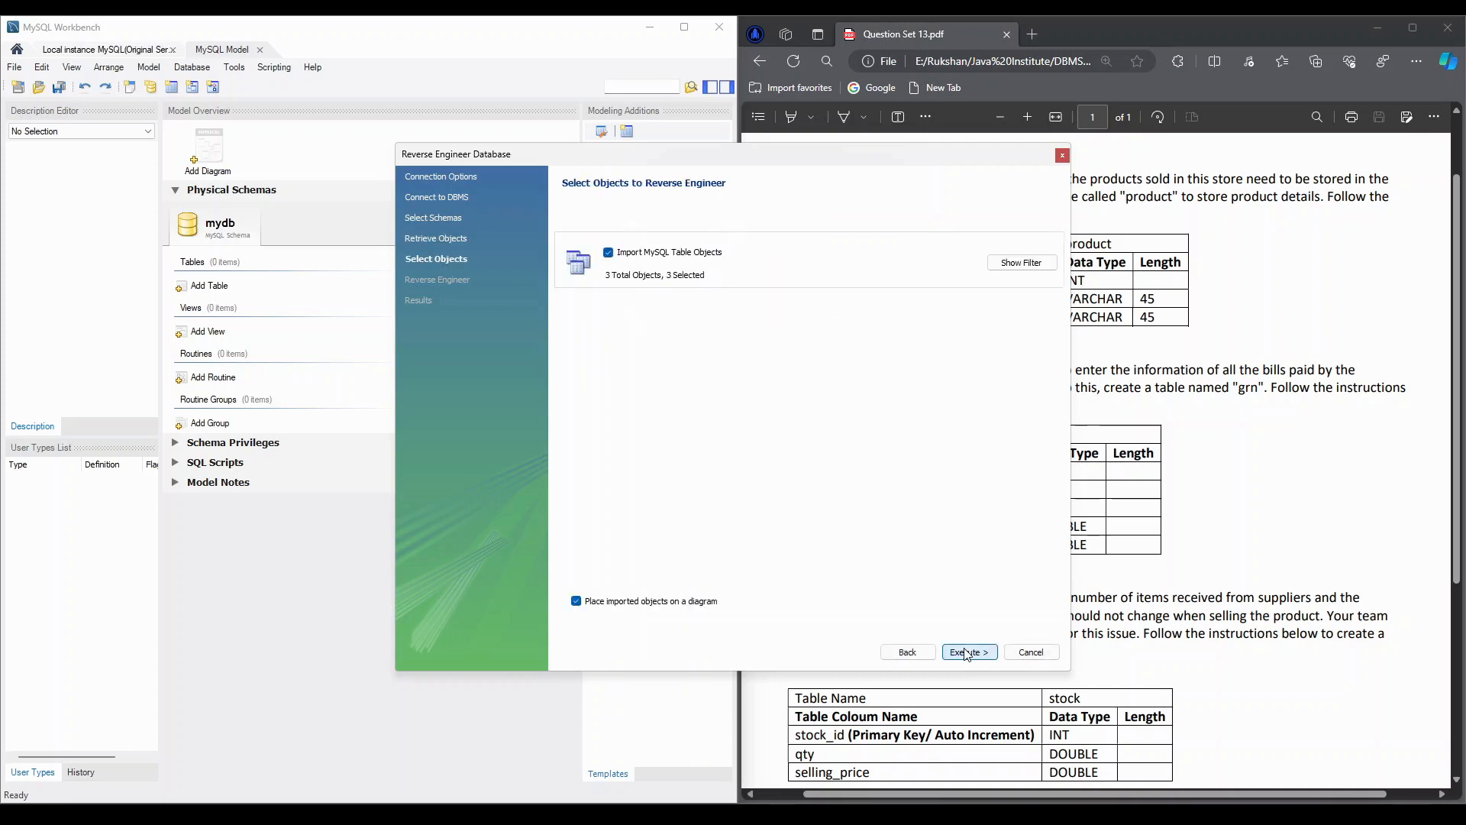
left_click(967, 651)
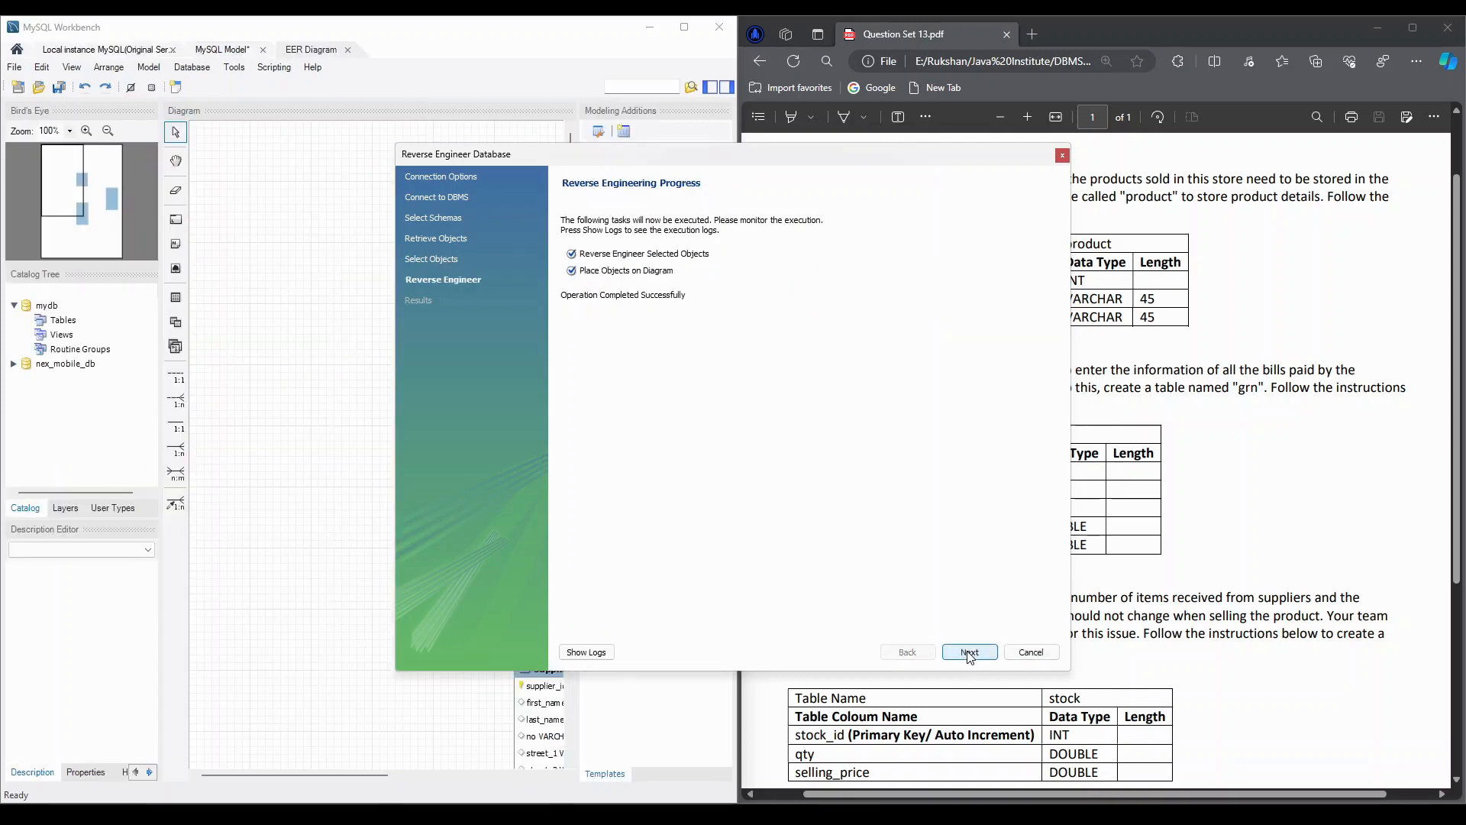
left_click(968, 653)
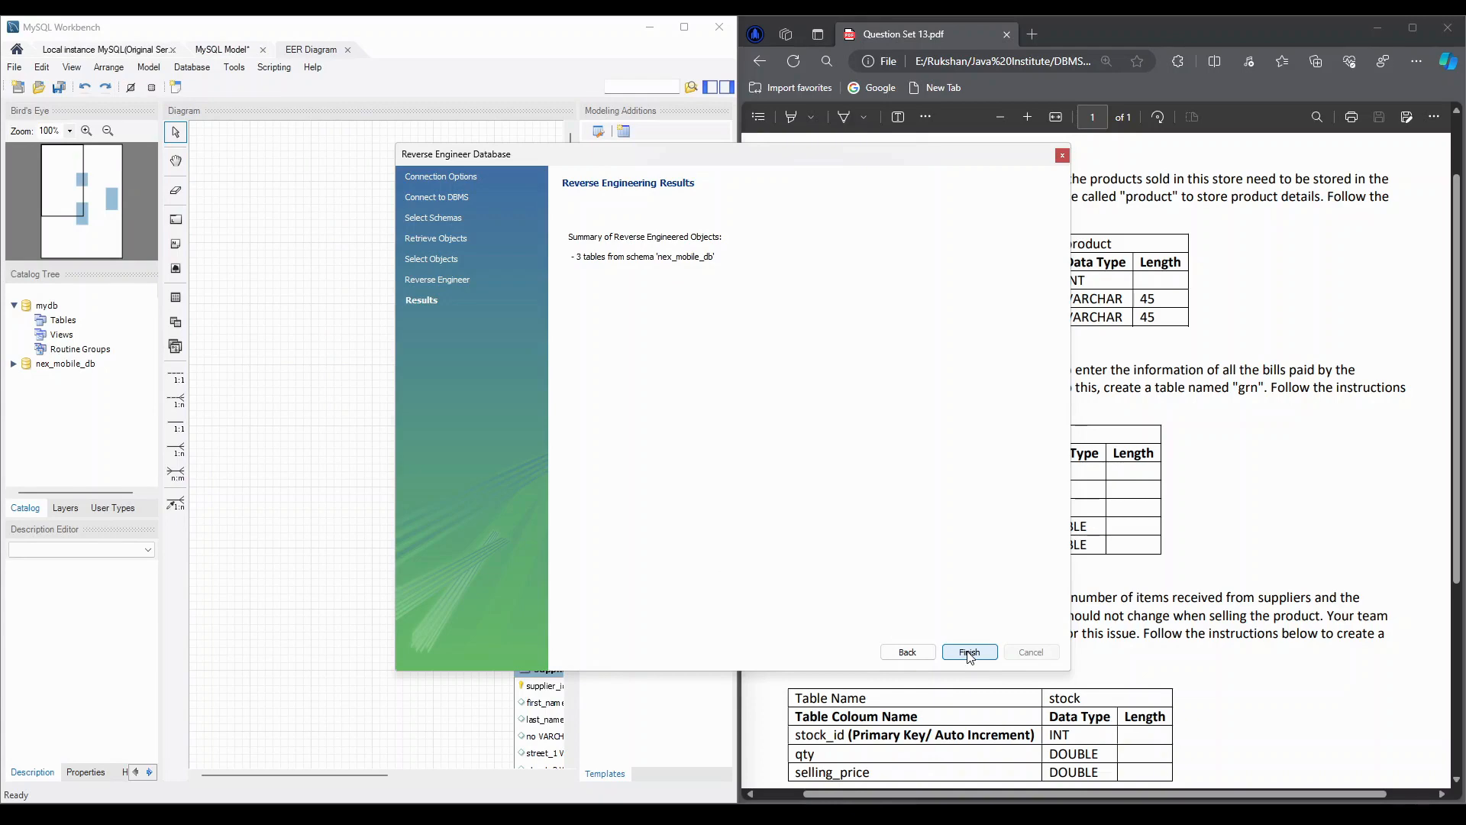
left_click(969, 653)
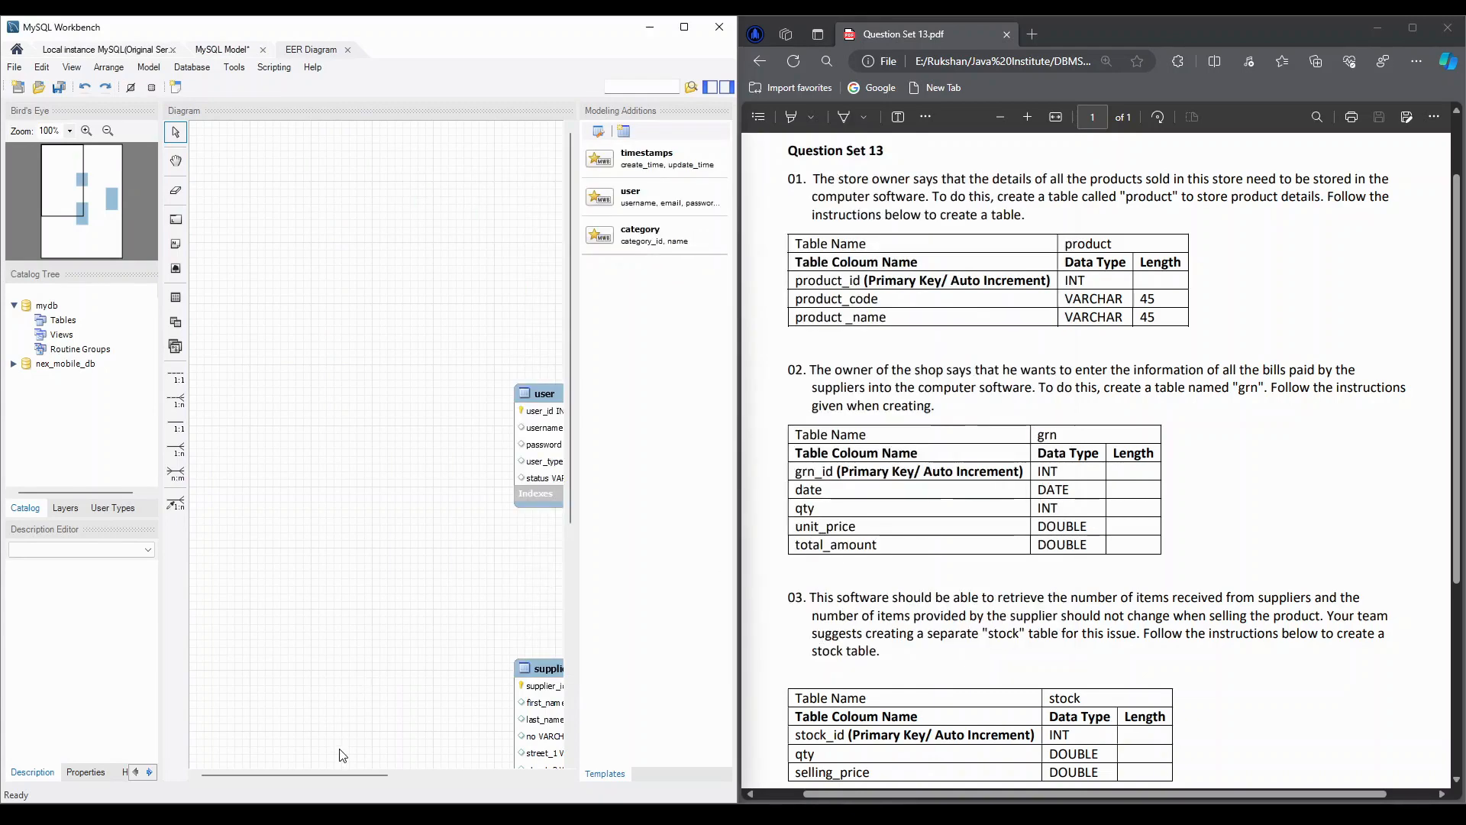
Delete the mydb schema from the model's physical schemas
left_click(216, 50)
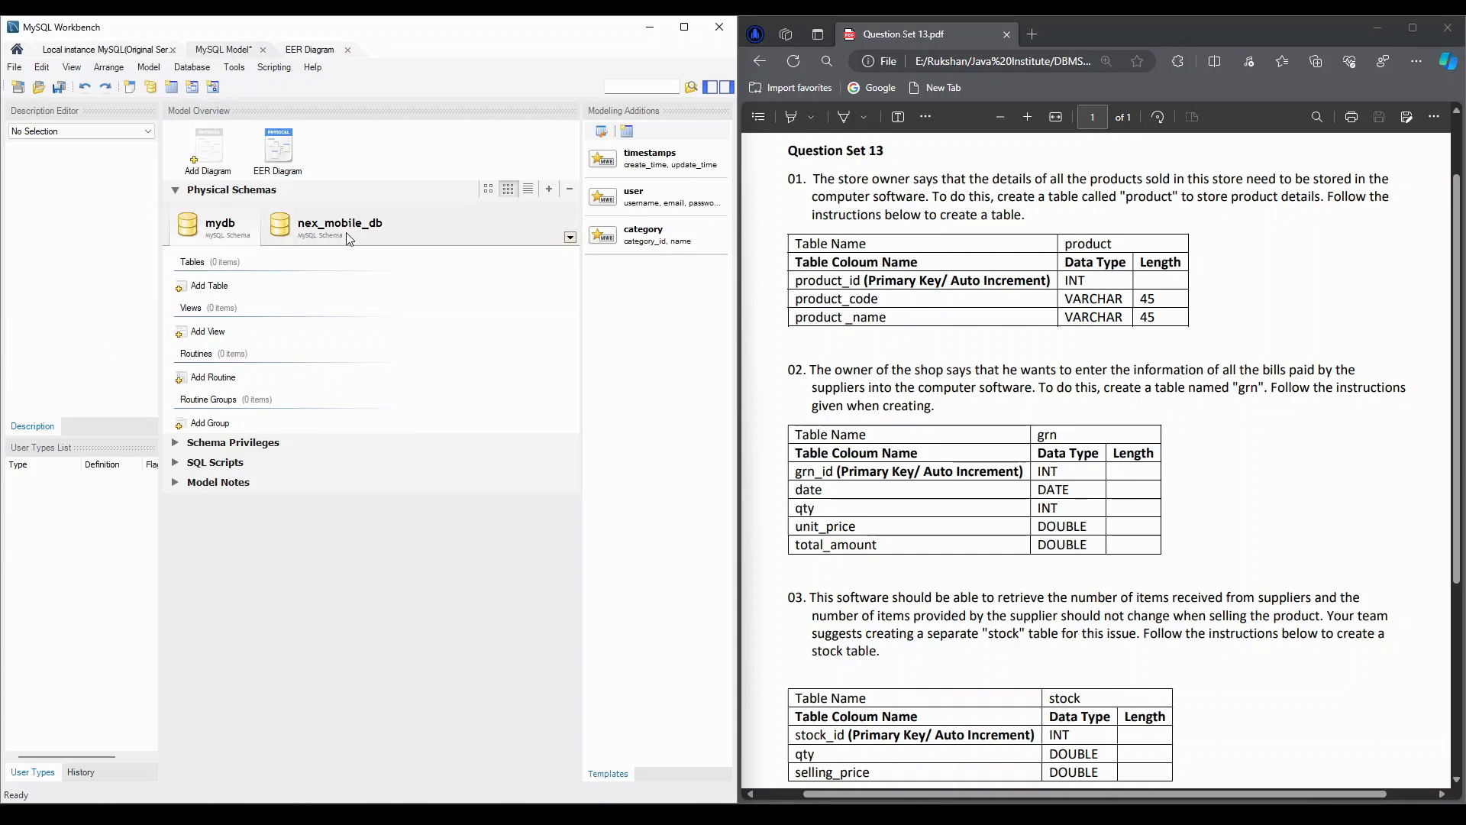
right_click(226, 224)
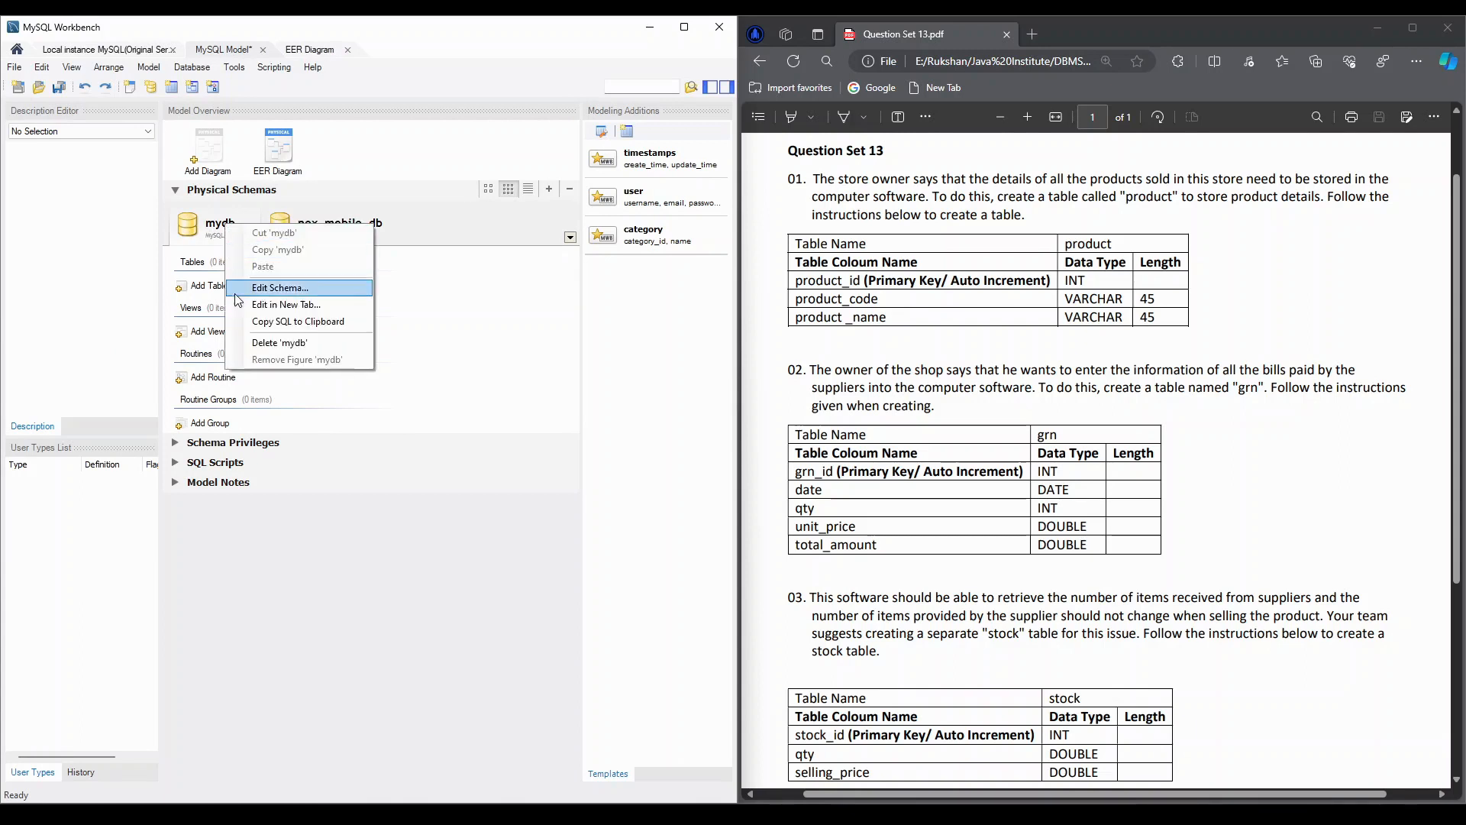
left_click(267, 343)
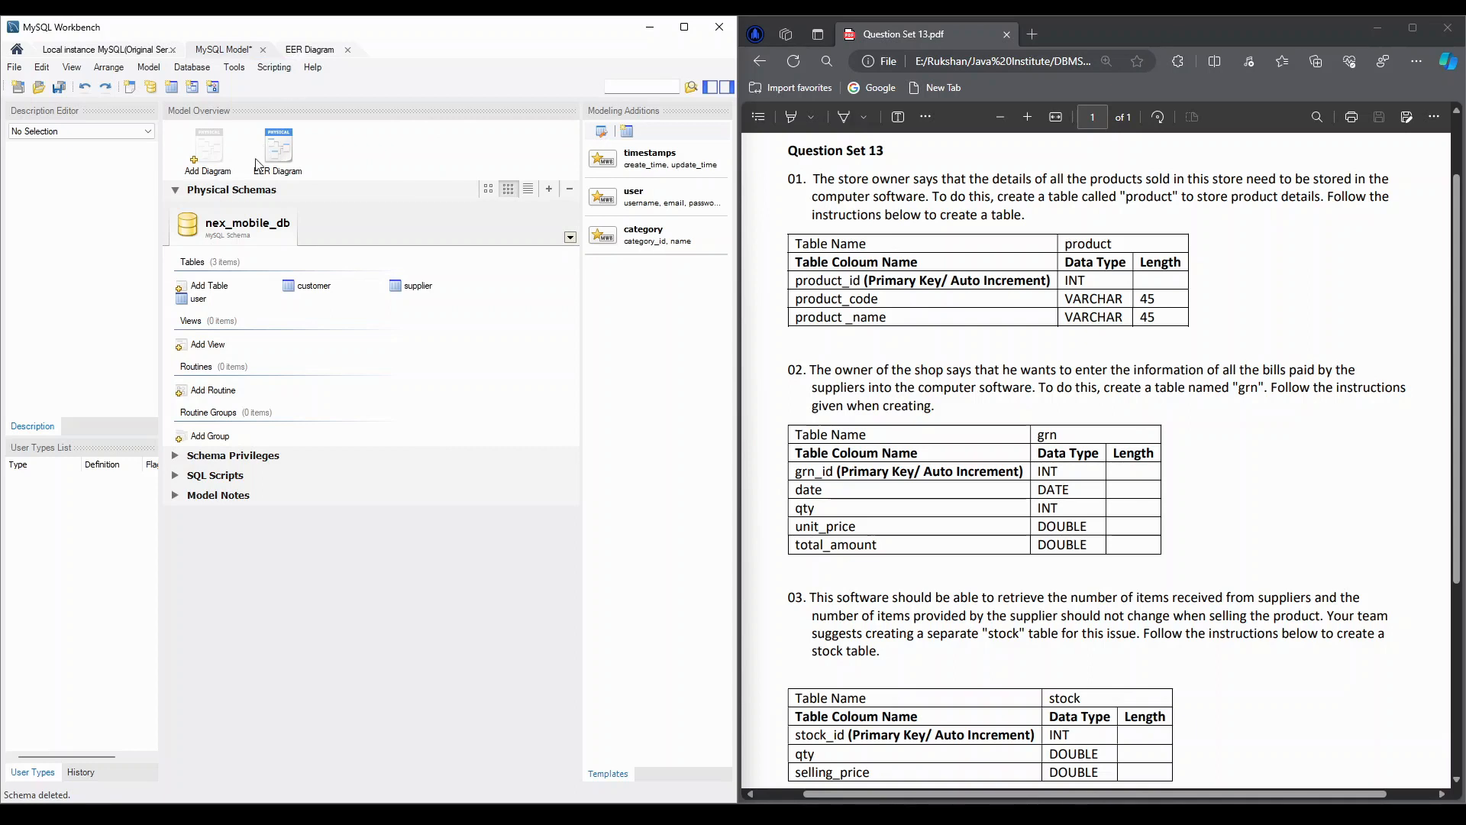
Rearrange the EER diagram's tables near its upper-left corner, with customer beside user and supplier directly below user
left_click(296, 55)
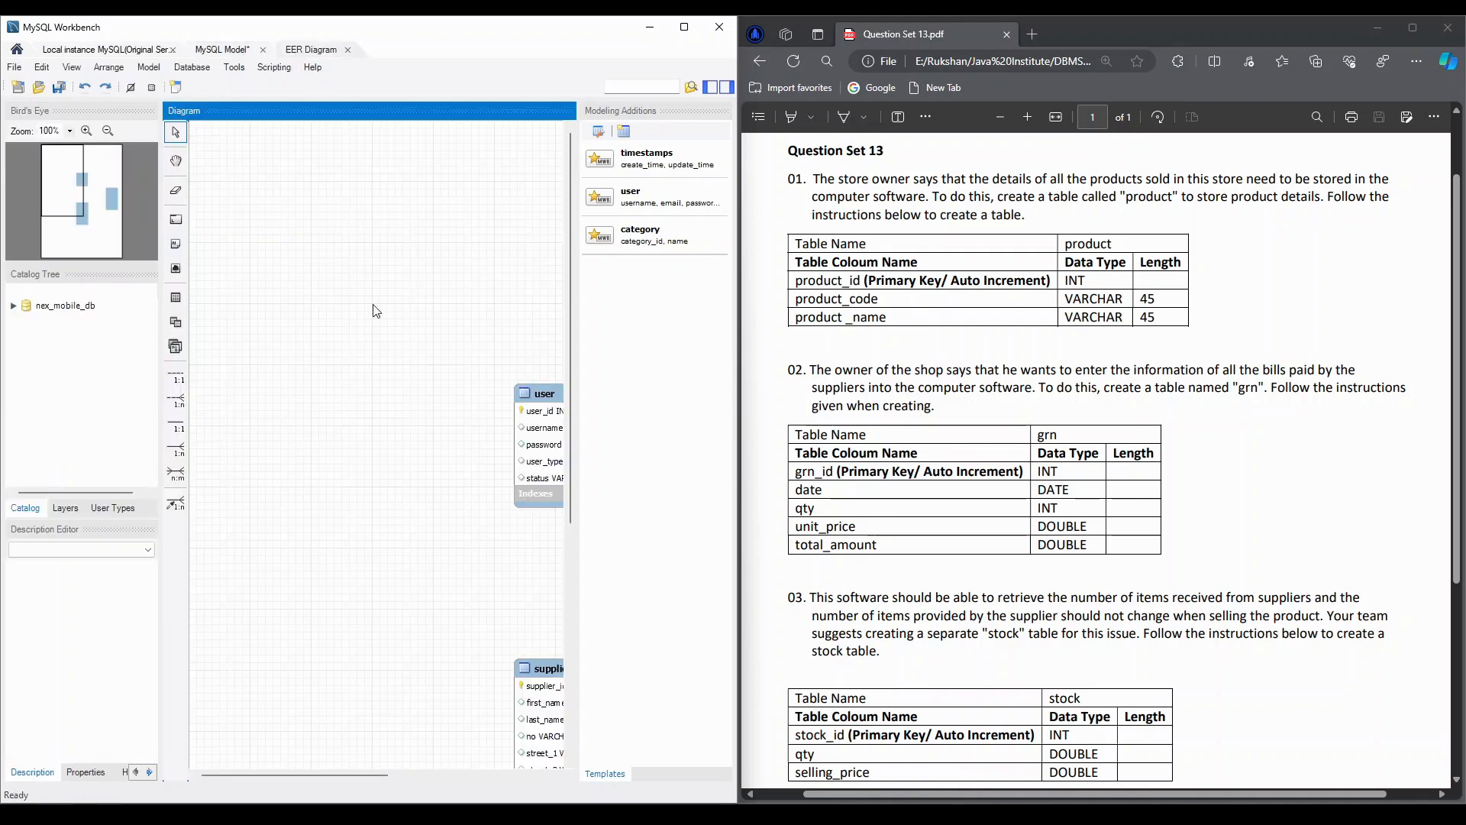
left_click_drag(351, 777, 451, 776)
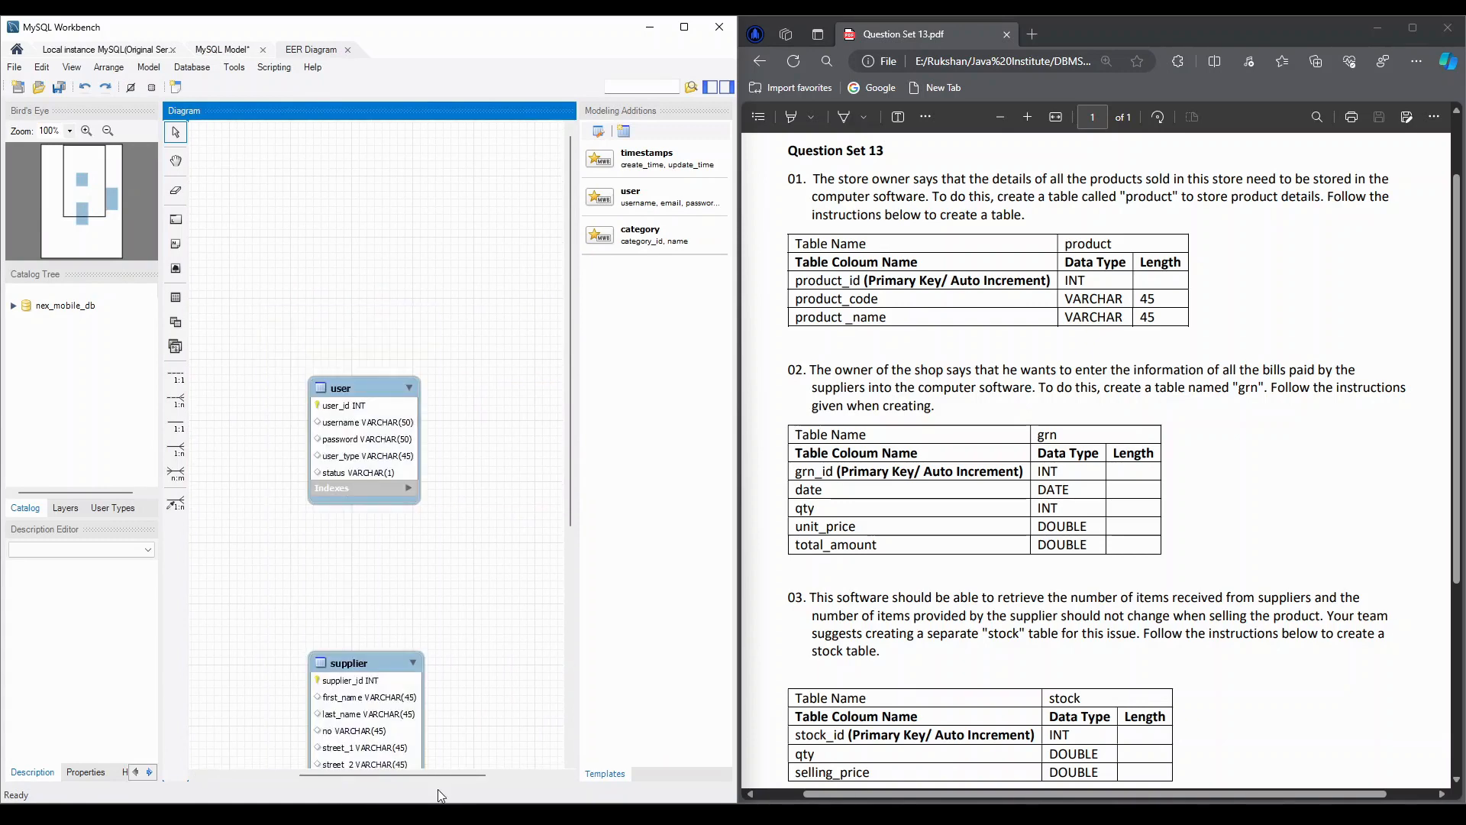
left_click_drag(360, 388, 257, 125)
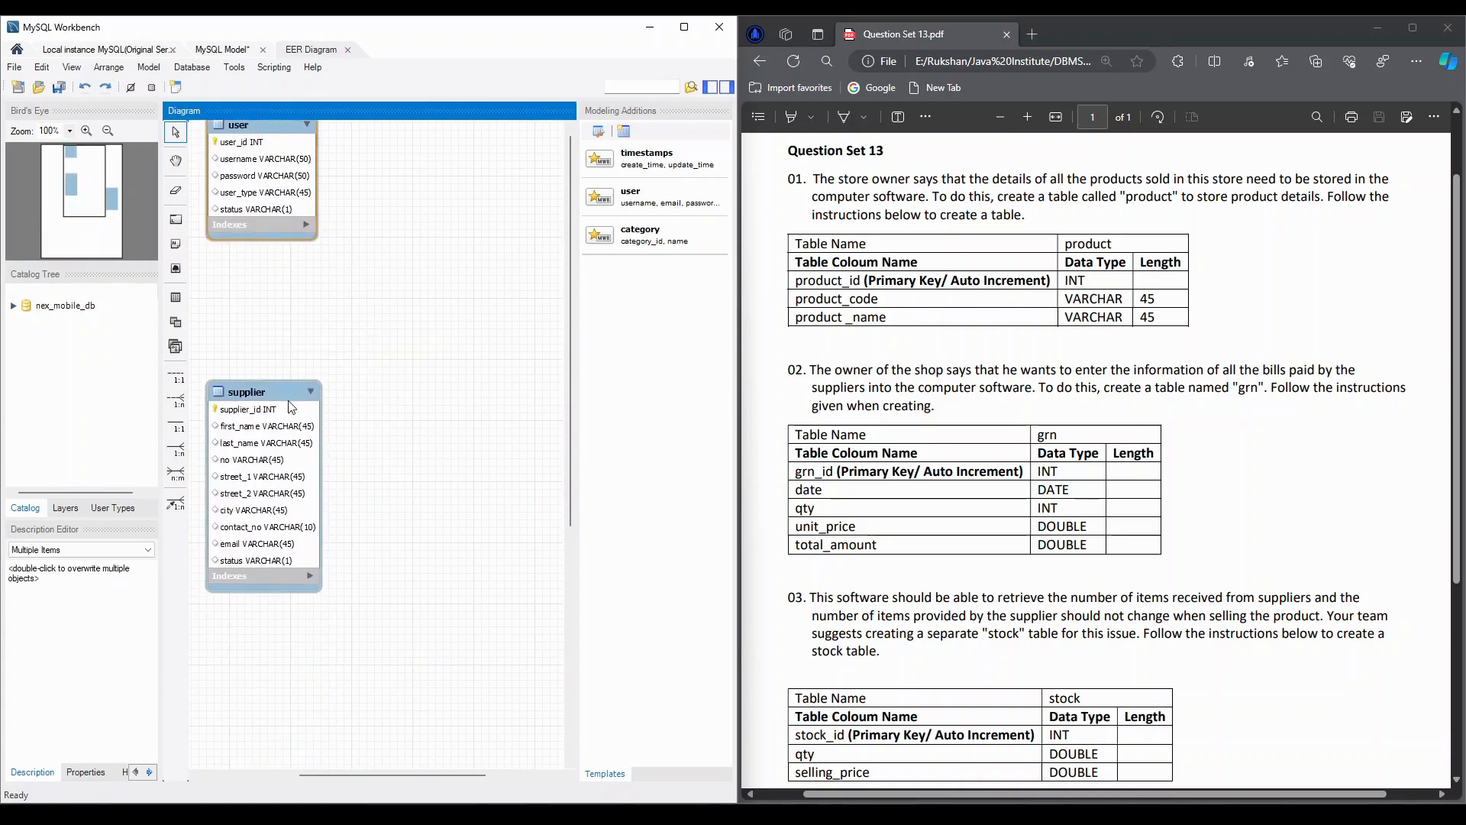
left_click_drag(378, 776, 282, 777)
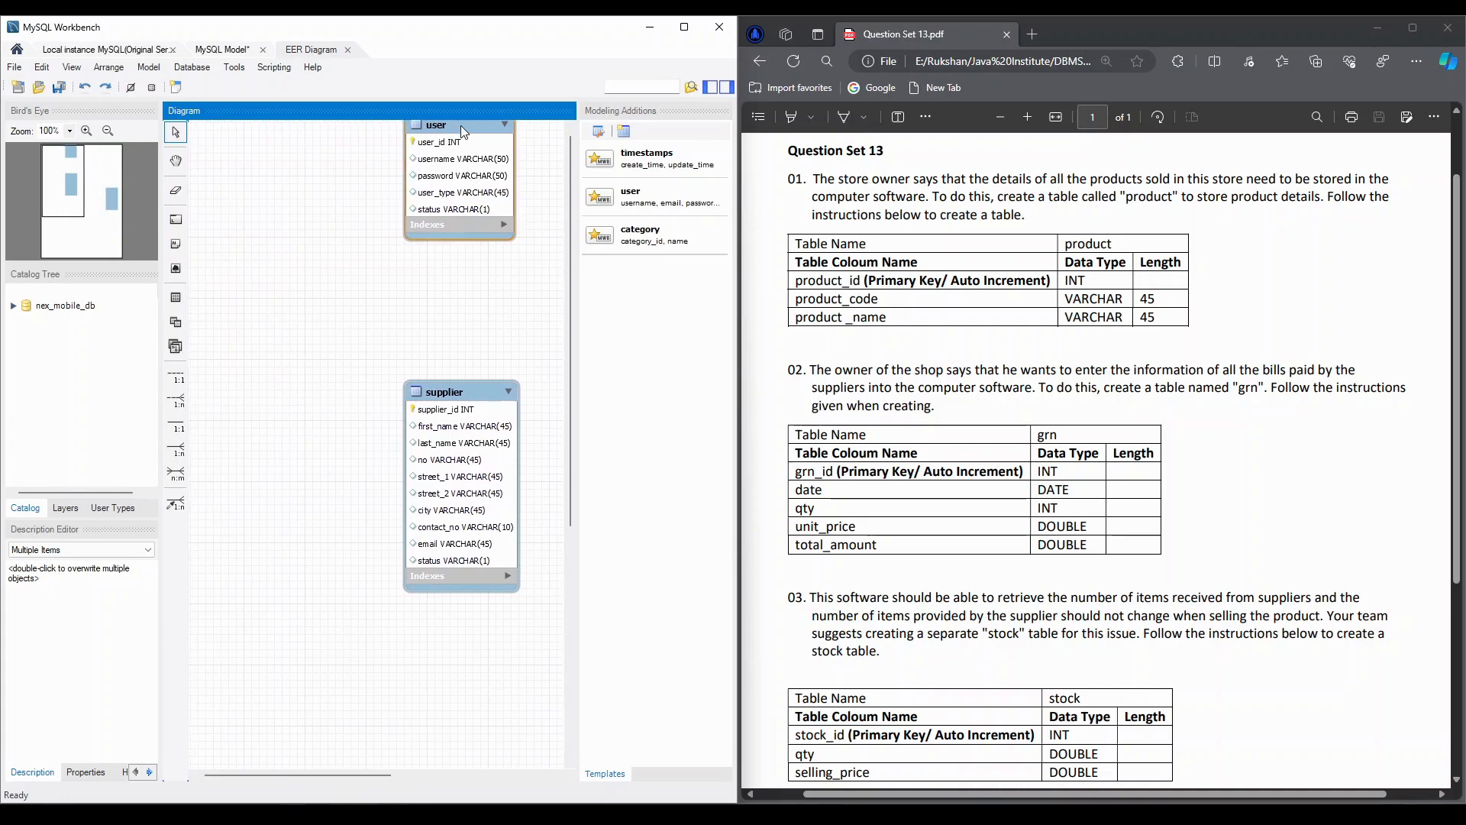
left_click_drag(460, 125, 264, 140)
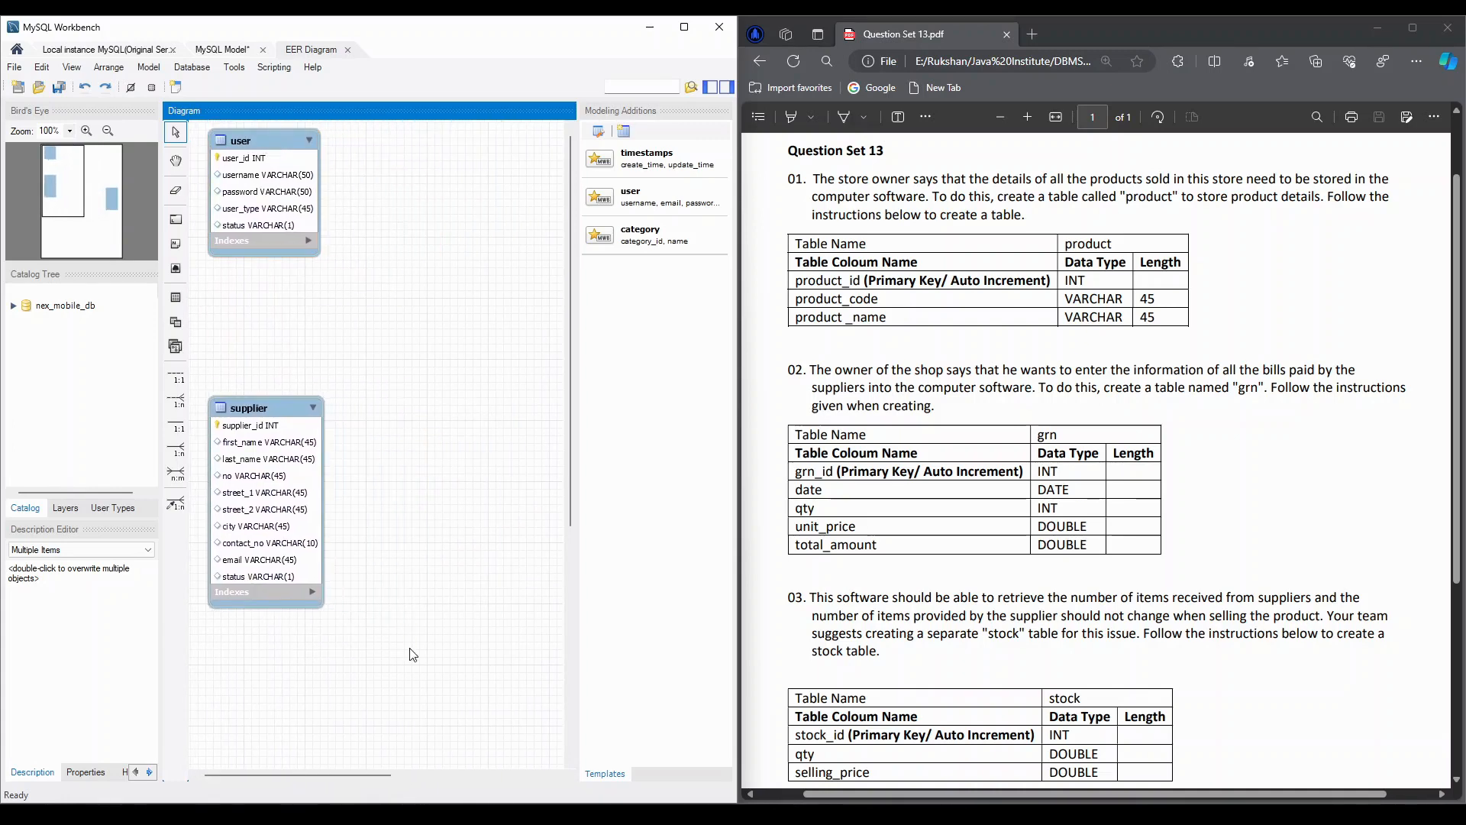
left_click_drag(346, 776, 517, 776)
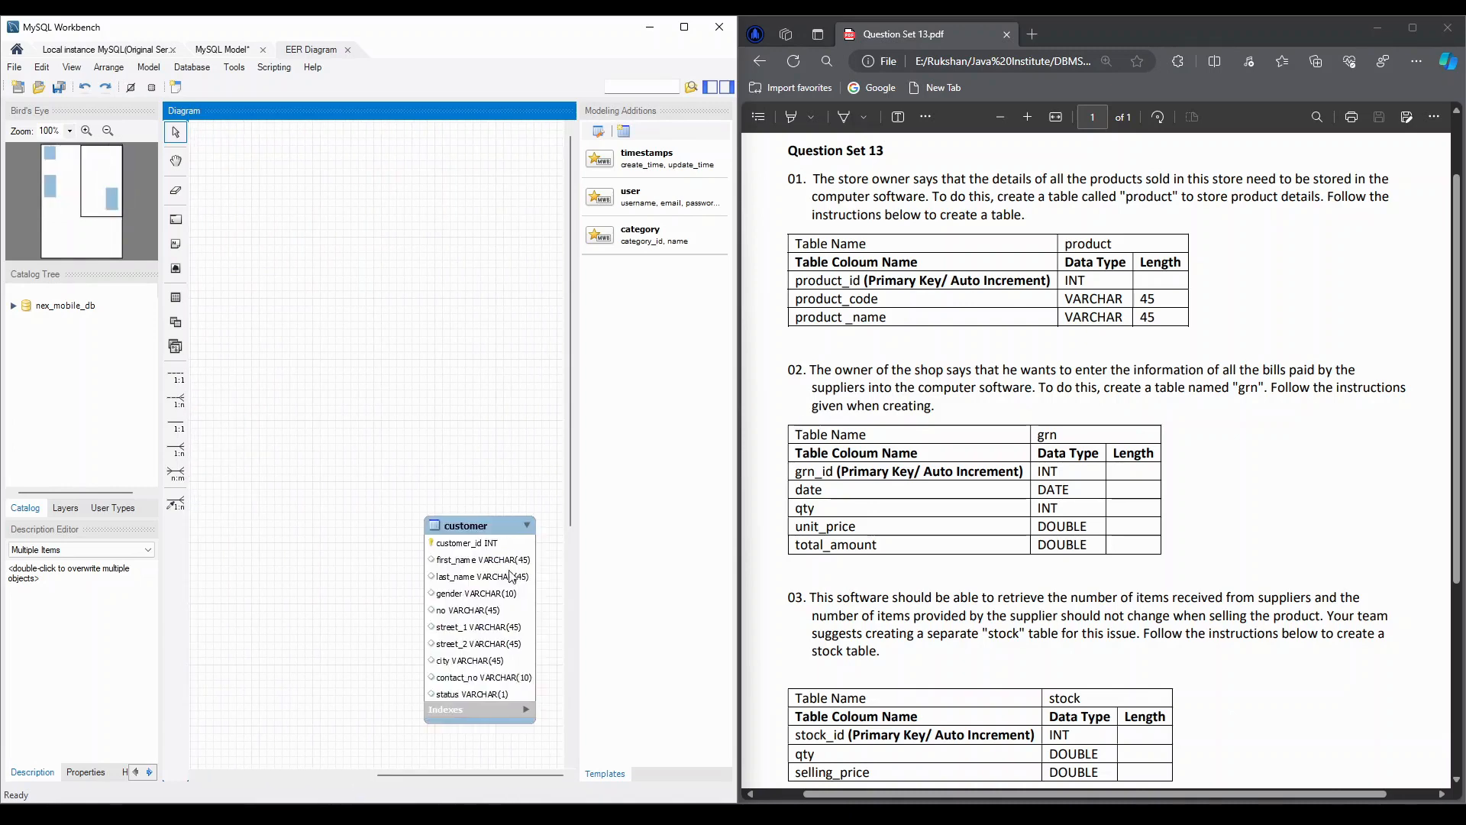
left_click_drag(481, 527, 382, 165)
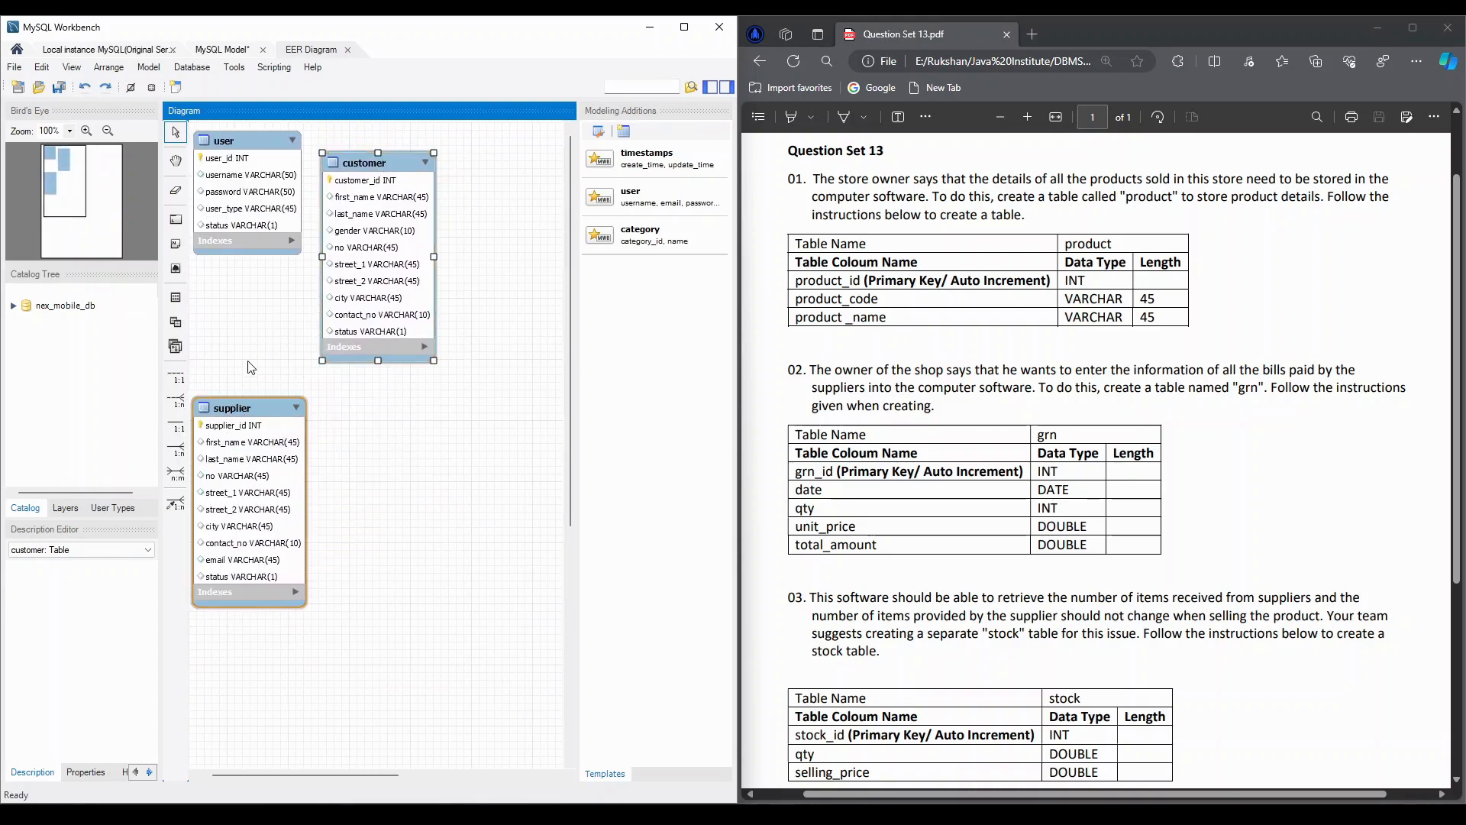
left_click_drag(249, 420, 252, 297)
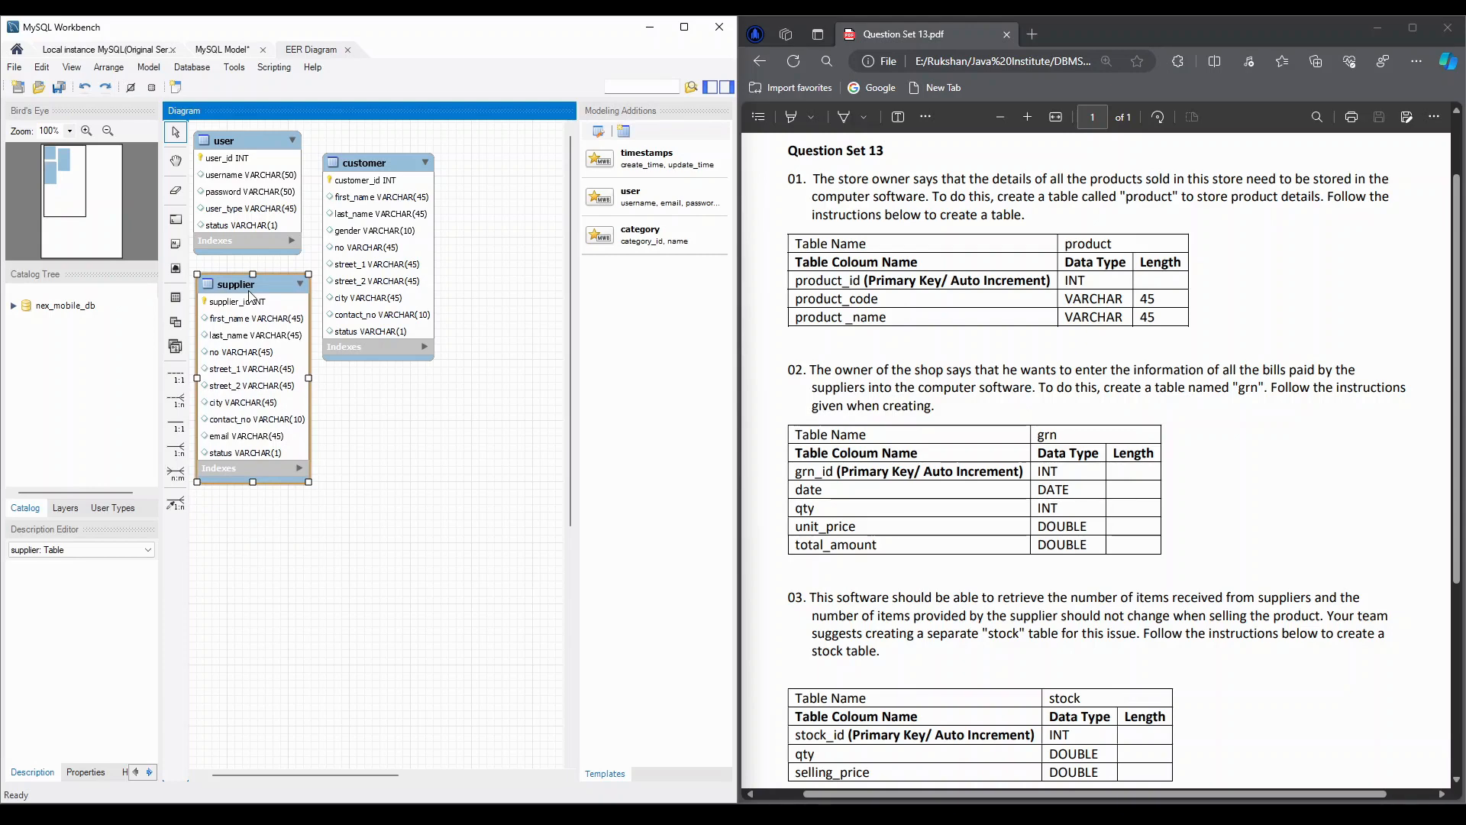
Add a new table below the customer table in the EER diagram and name it product
left_click(175, 301)
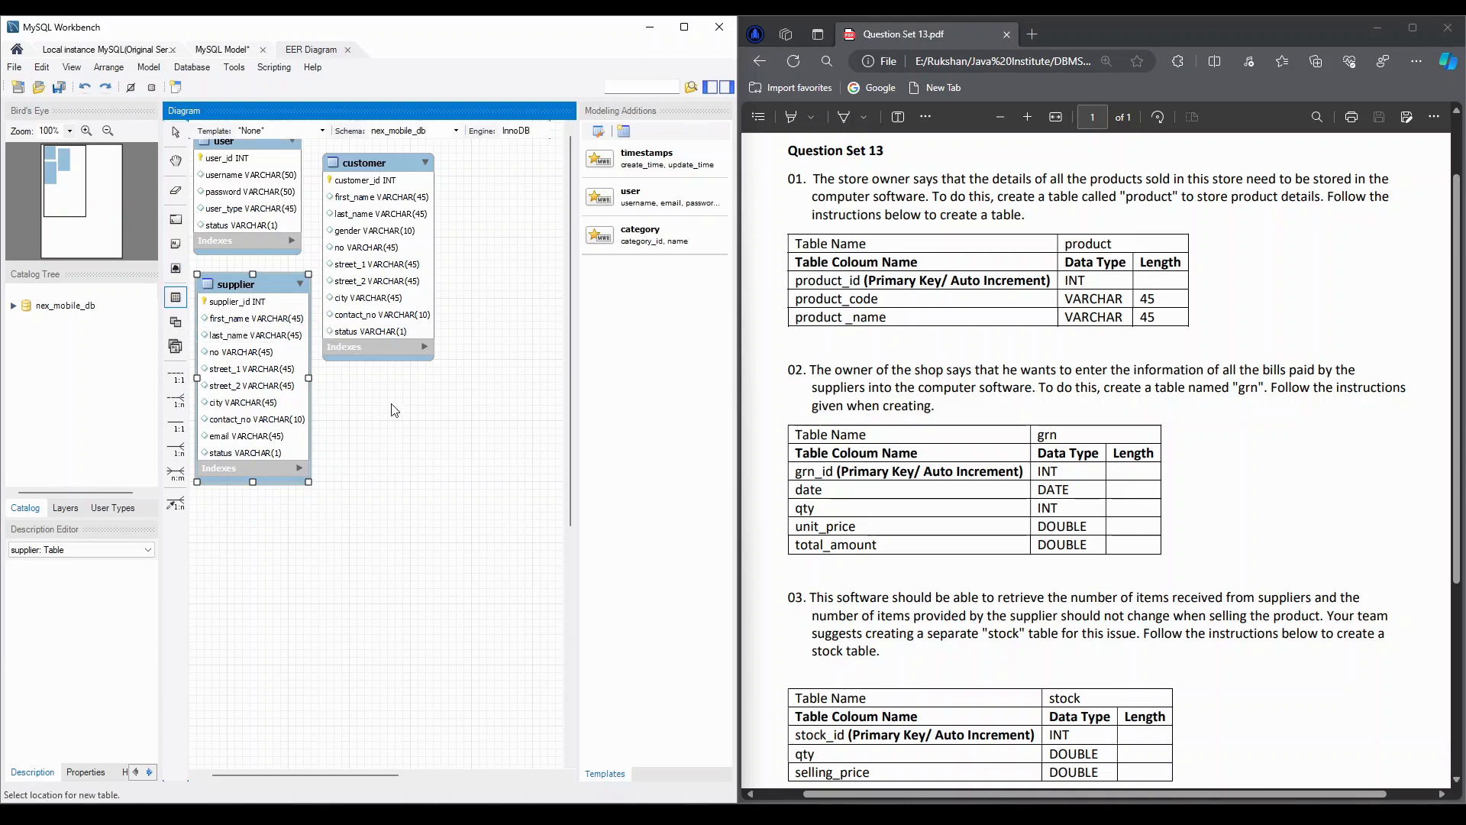
left_click(355, 378)
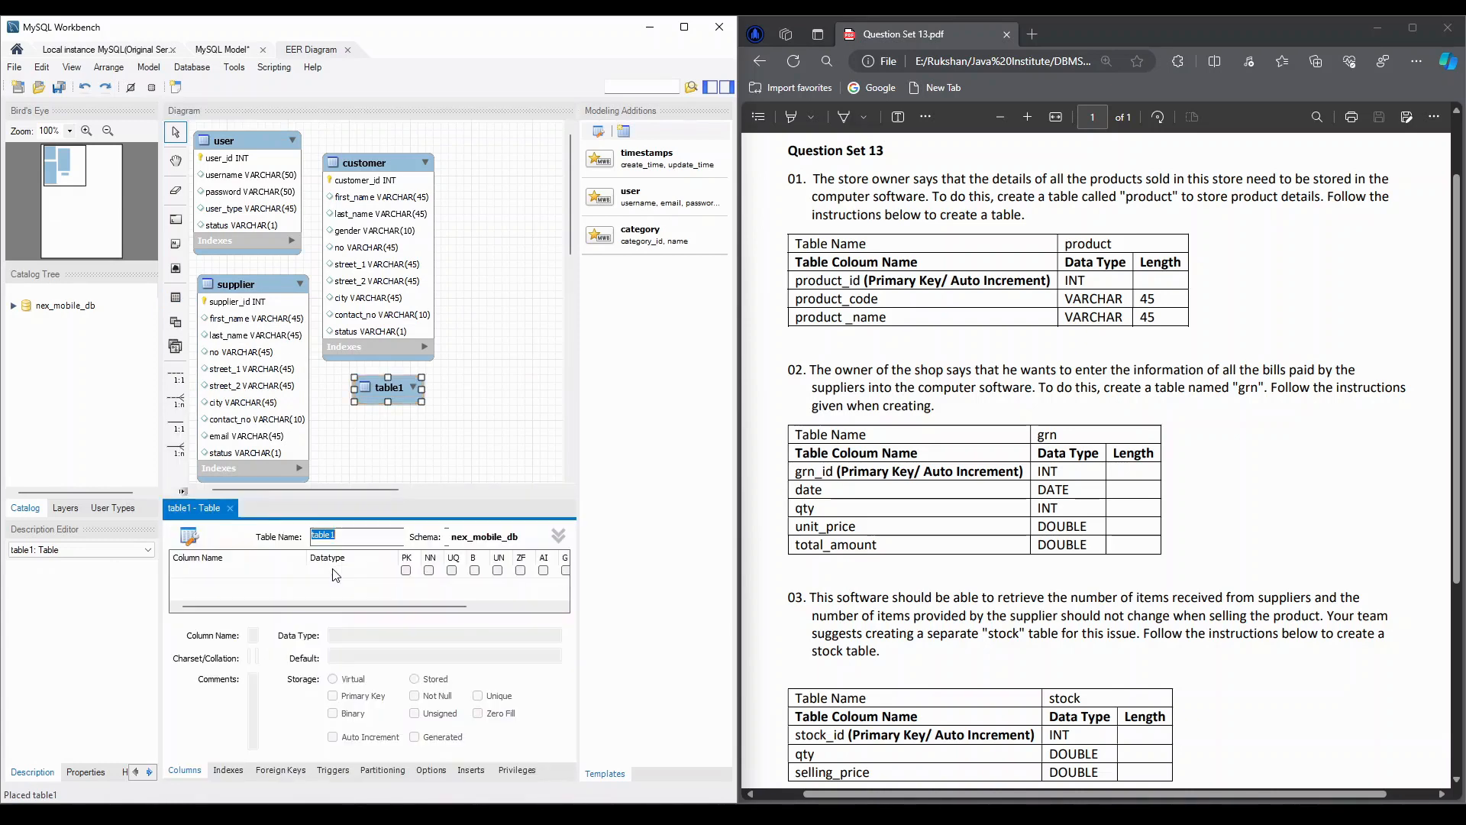
type("prodct")
key("BackSpace")
type("uct")
Add a product_id column to the product table as an INT primary key, not null, with auto increment
double_click(181, 572)
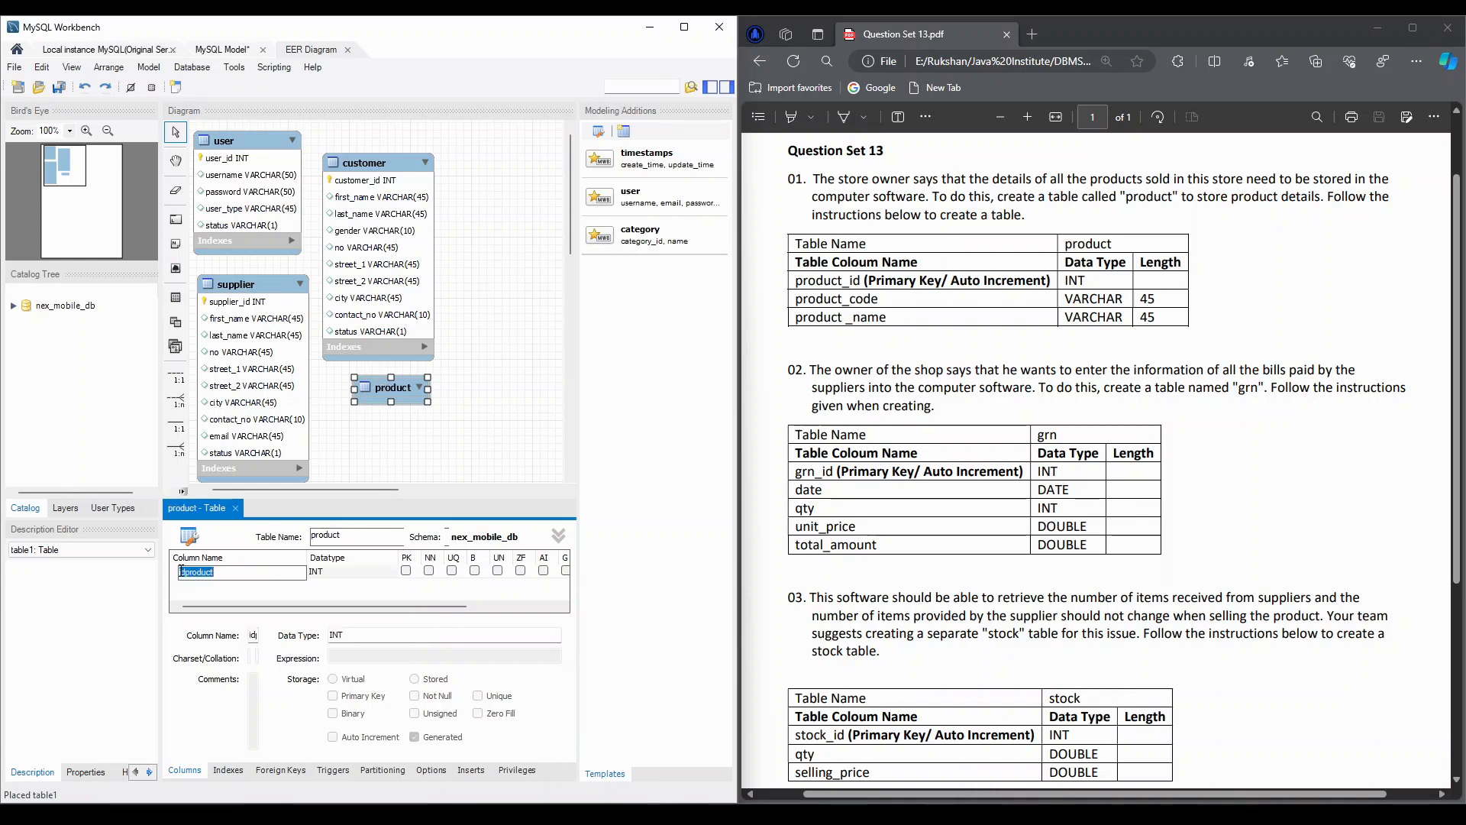
type("prod")
key("BackSpace")
type("t_id")
key("Tab")
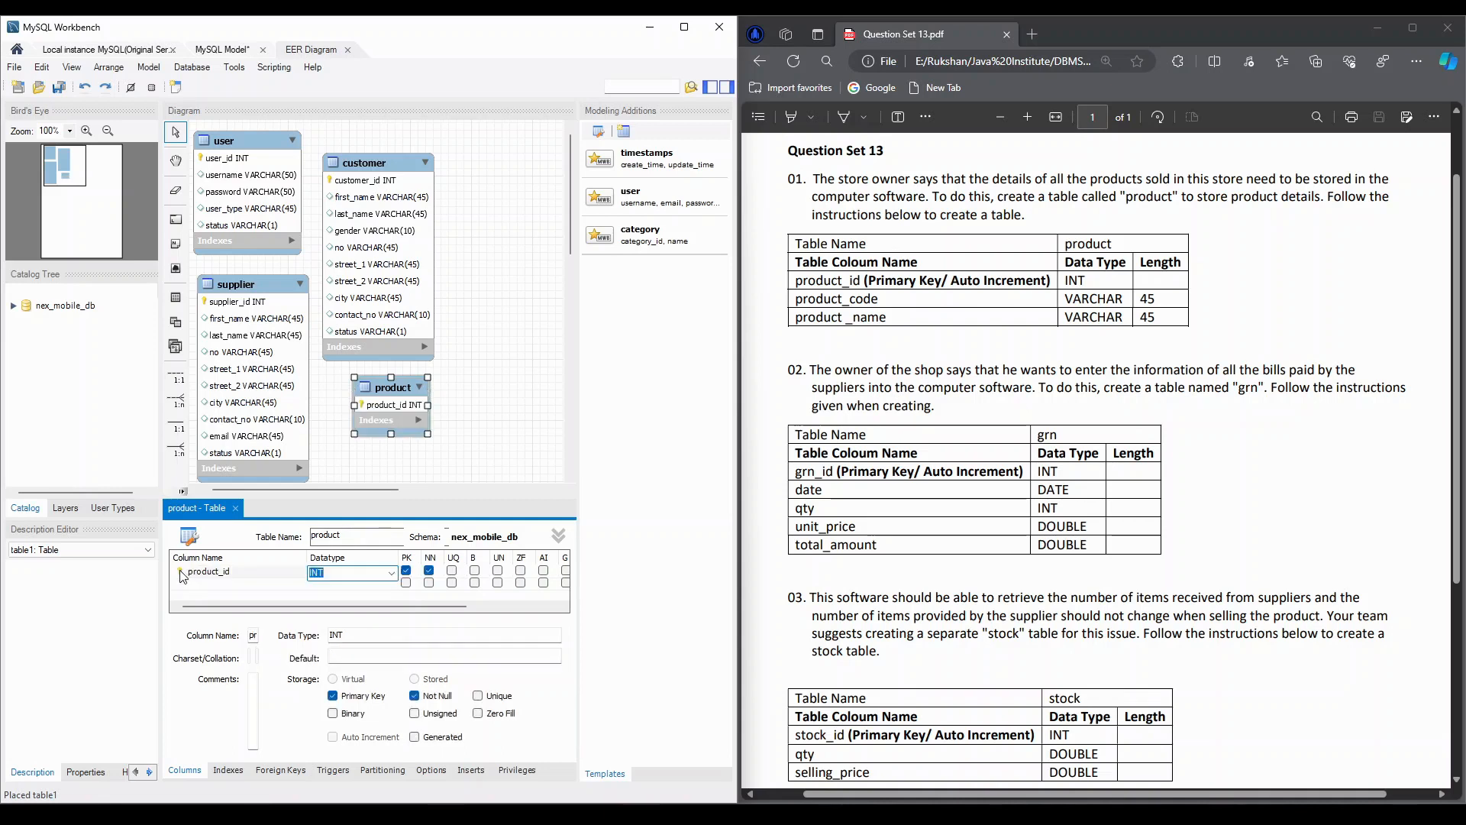
left_click(543, 571)
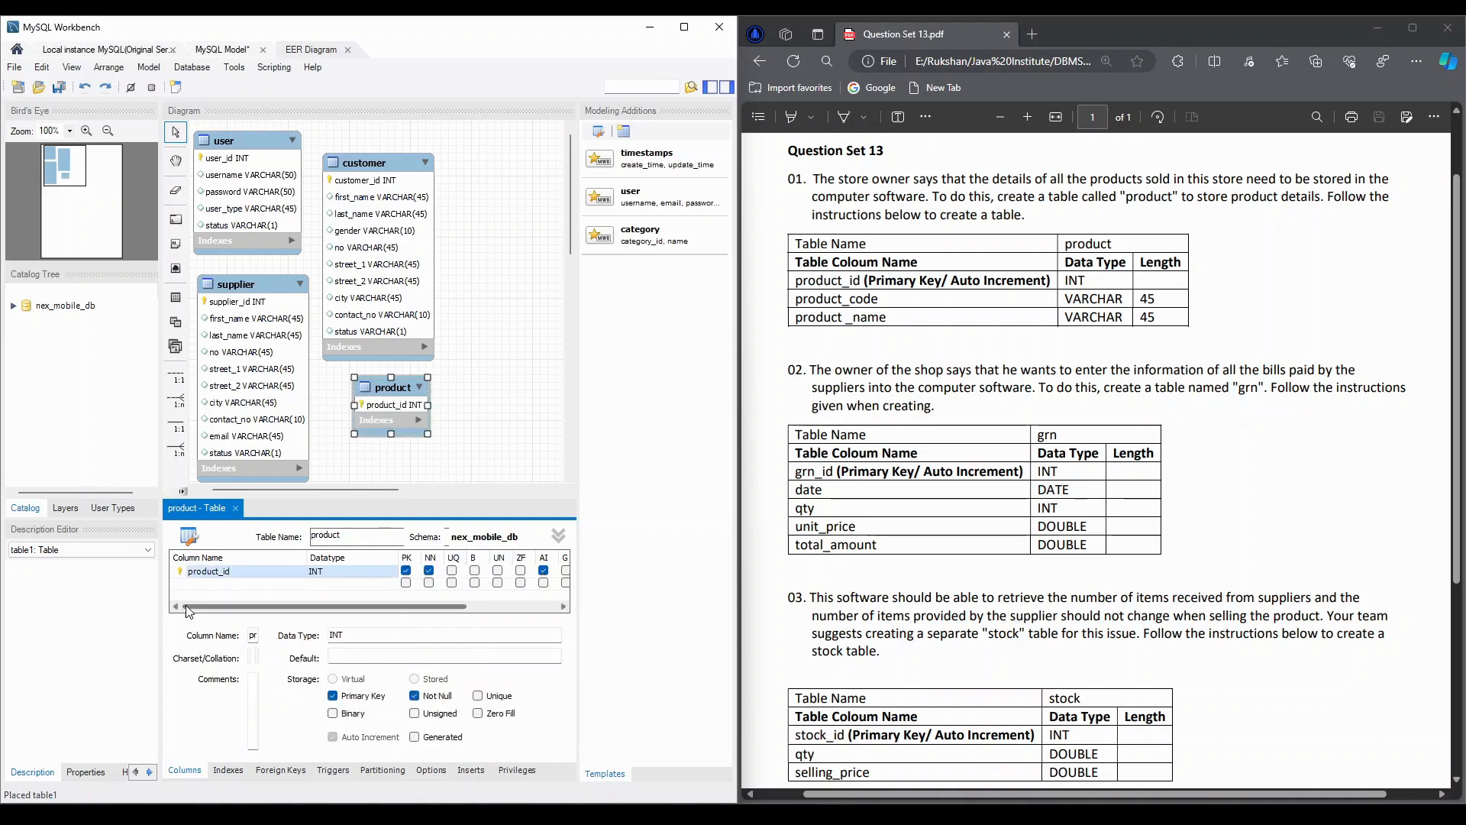
Add product_code and product_name columns as VARCHAR(45) to the product table and close its table editor
left_click(216, 585)
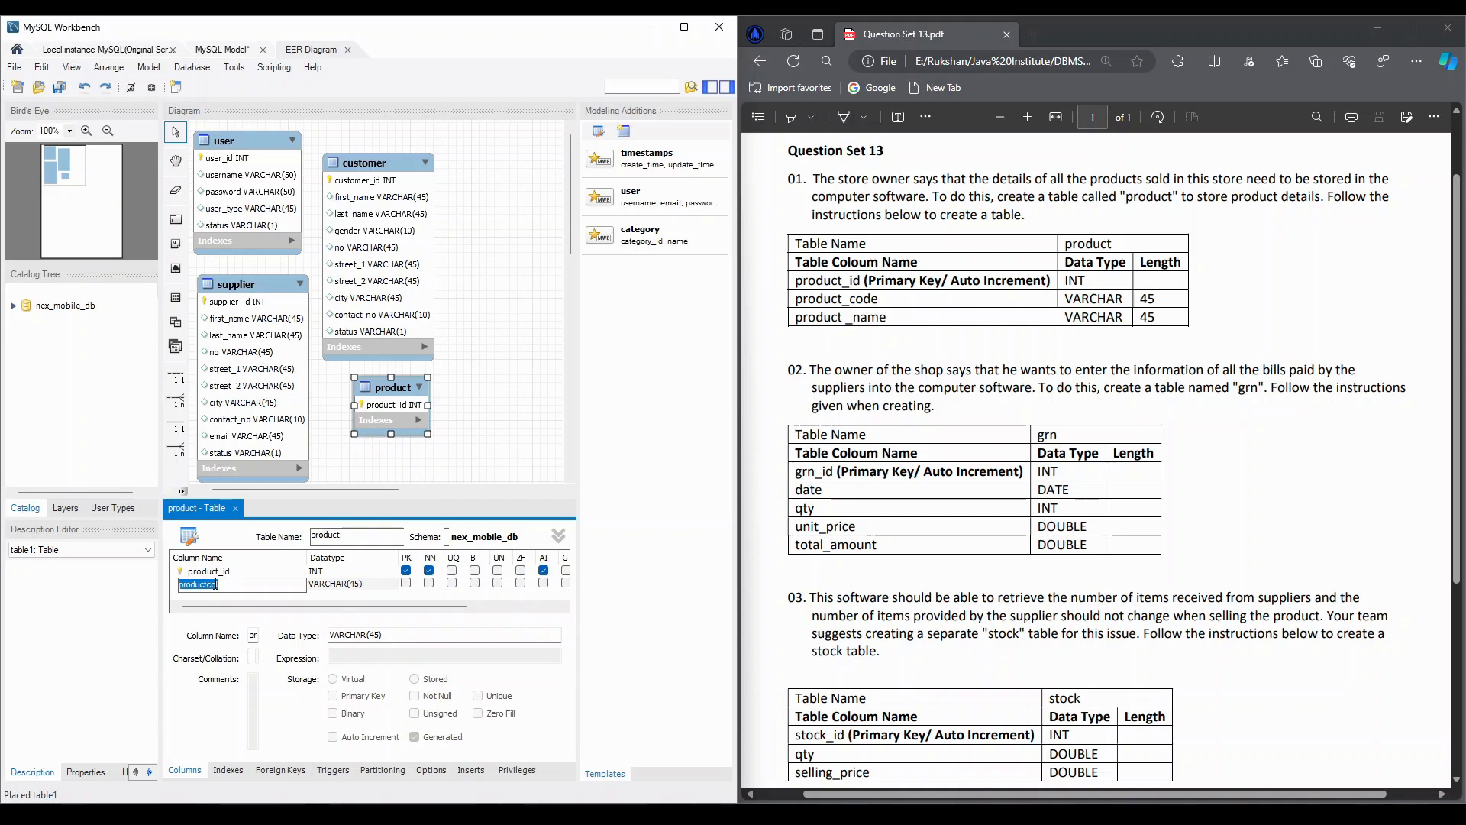
type("product_code")
key("Tab")
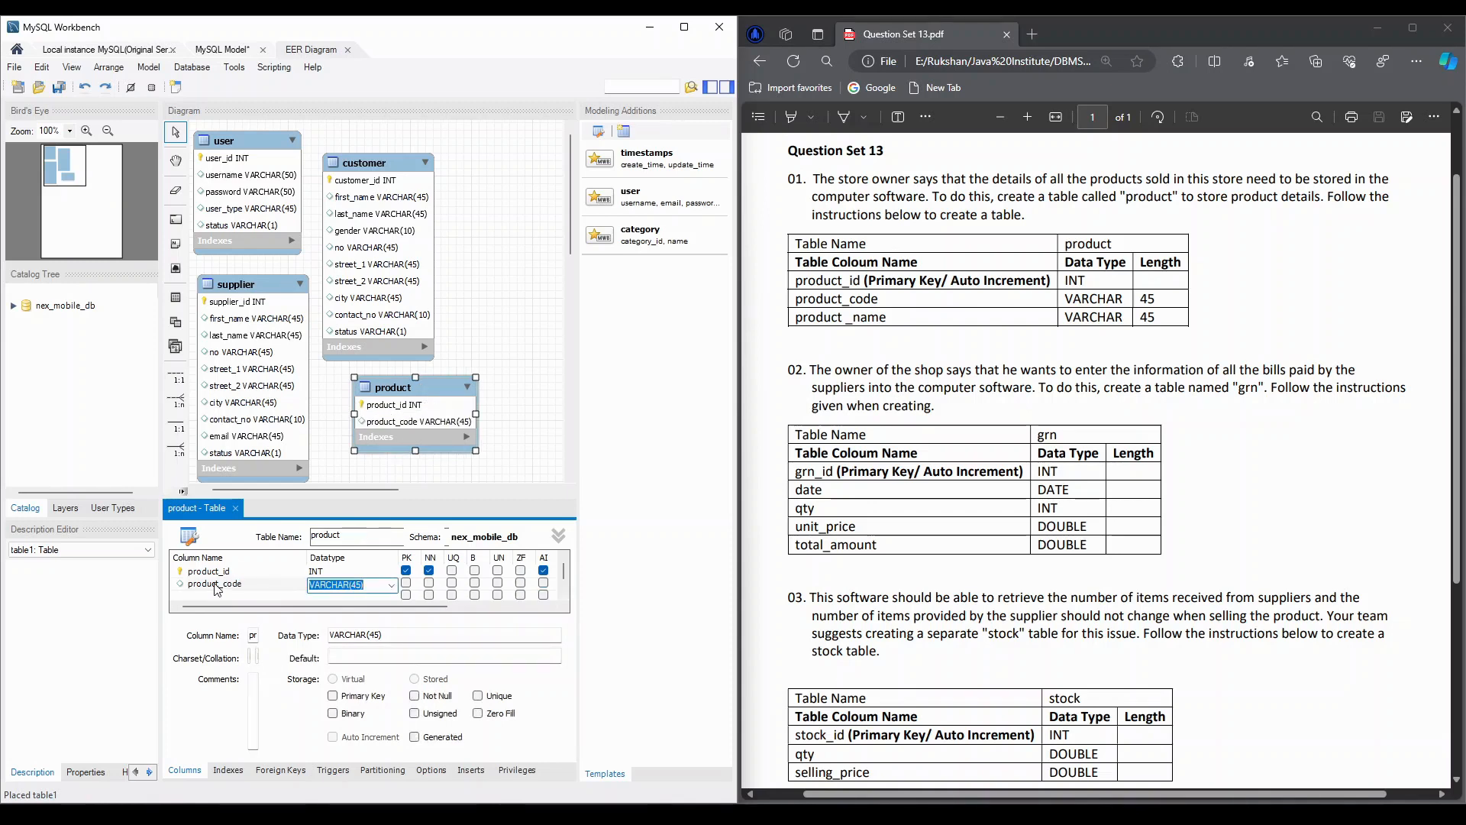
double_click(216, 594)
type("produ")
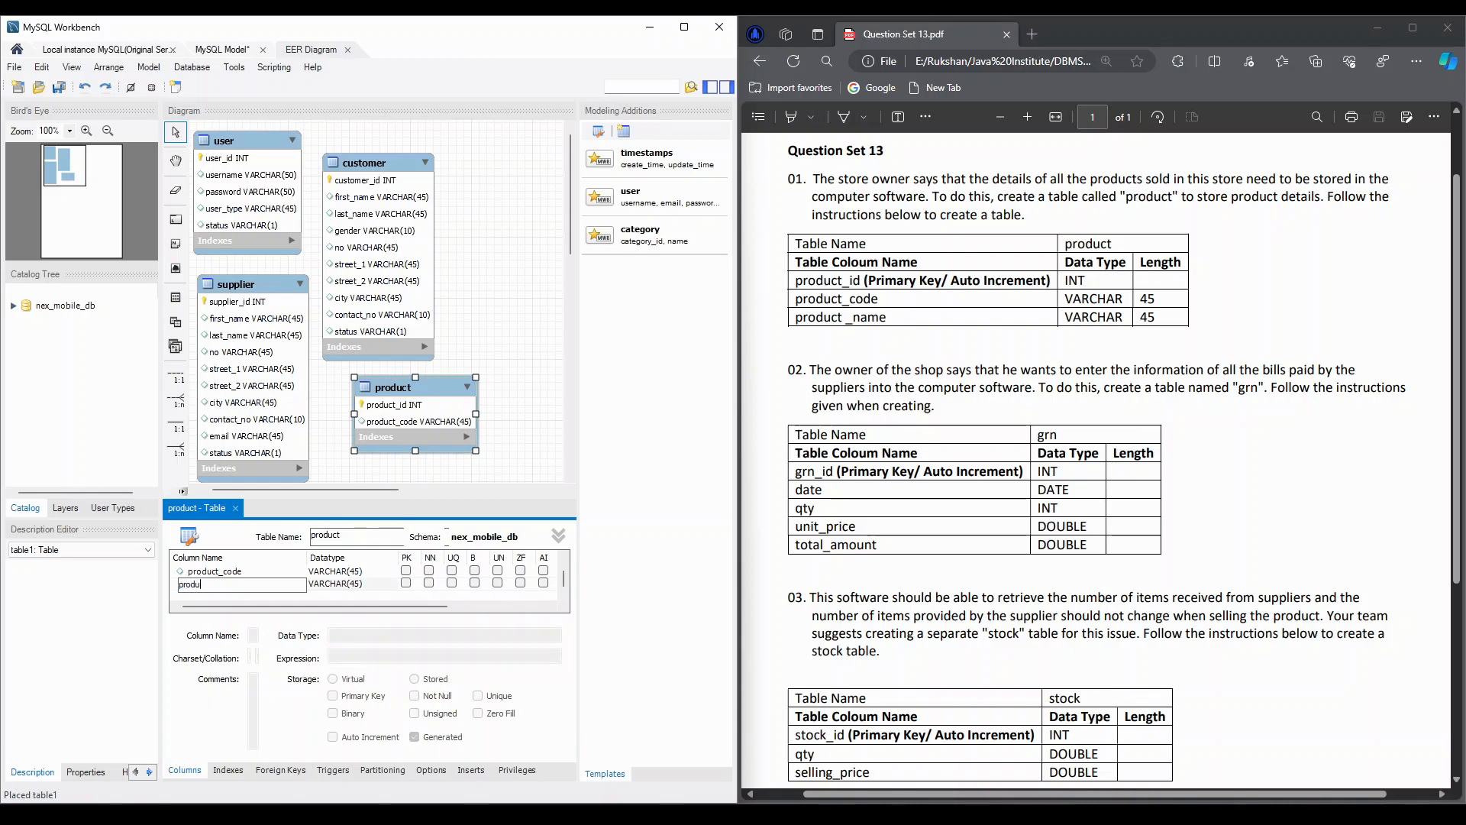
type("ct_name")
left_click(324, 598)
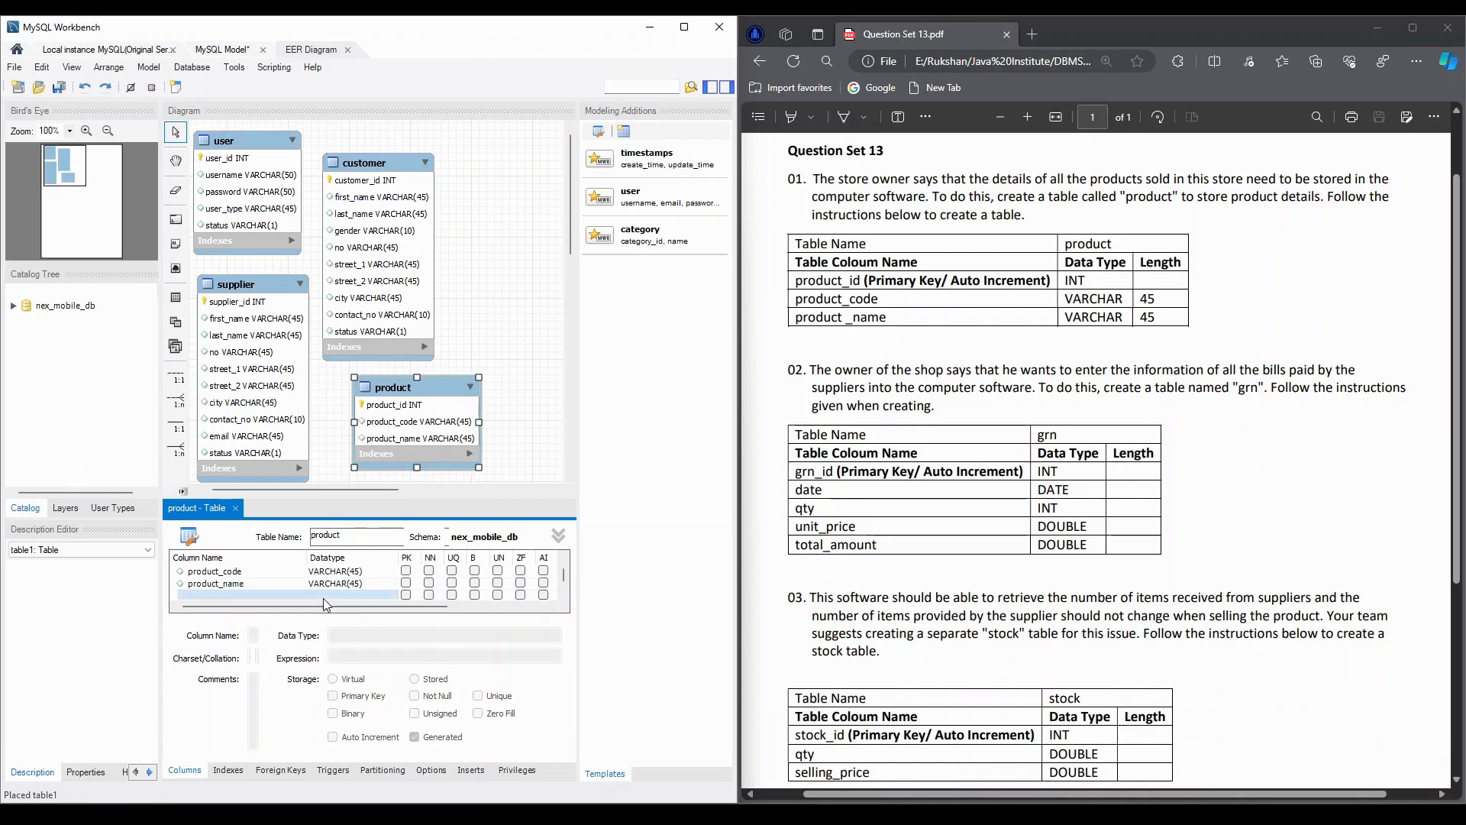
left_click(236, 508)
left_click(237, 509)
Add another new table below the product table in the EER diagram and name it grn
scroll(755, 376, "down", 3)
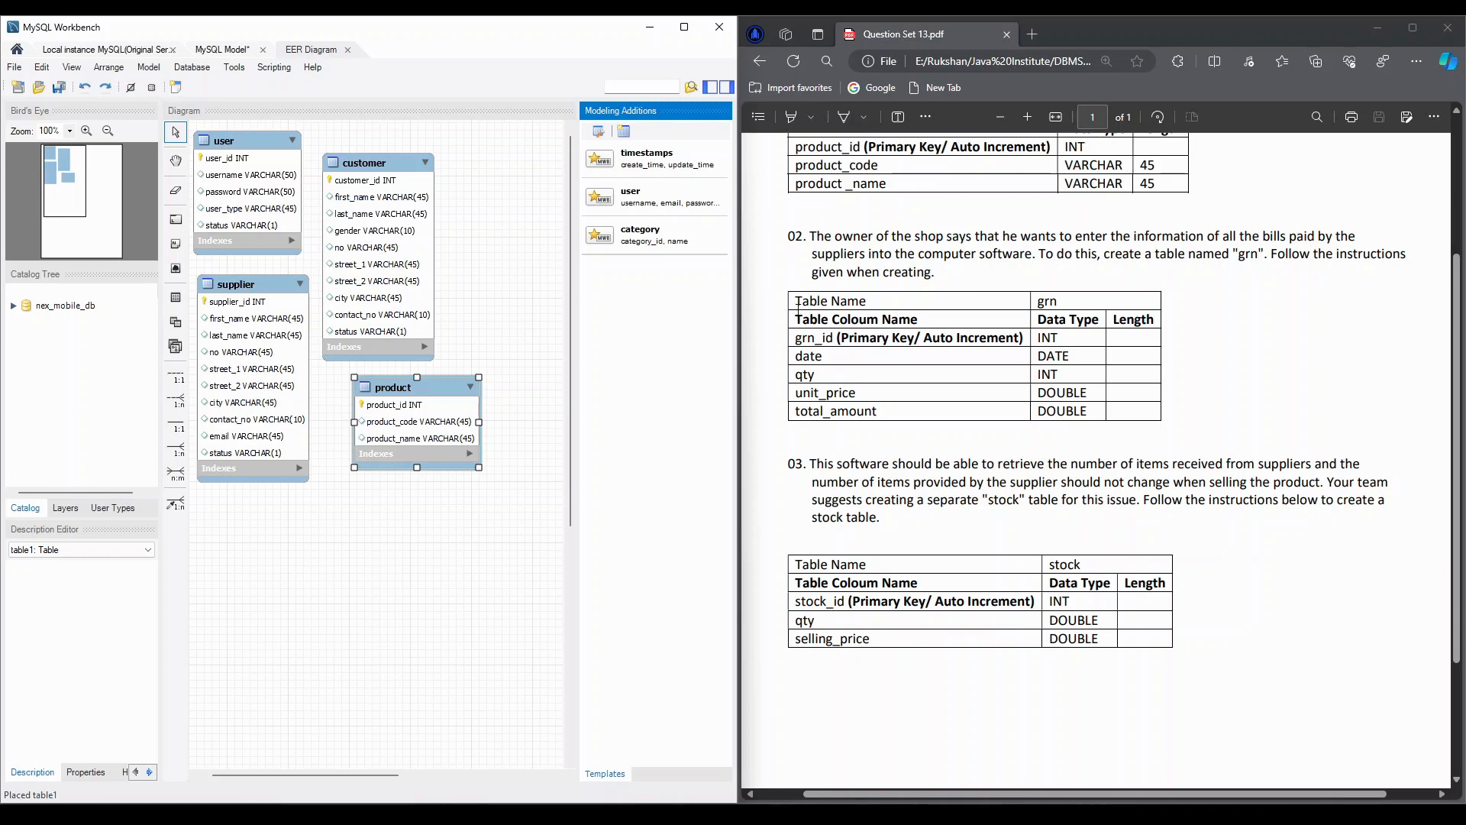
left_click(175, 298)
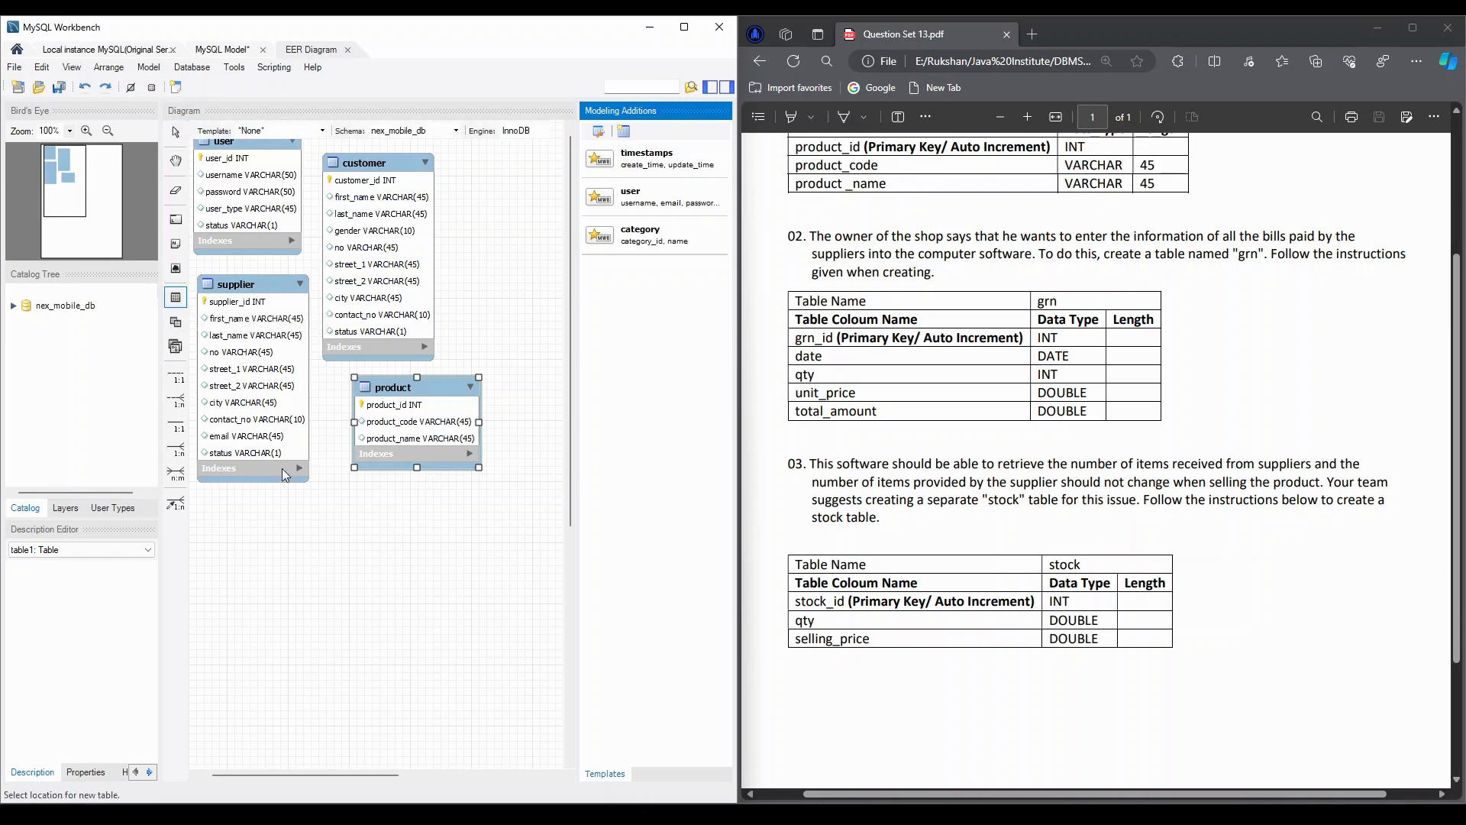
left_click(377, 498)
left_click(376, 497)
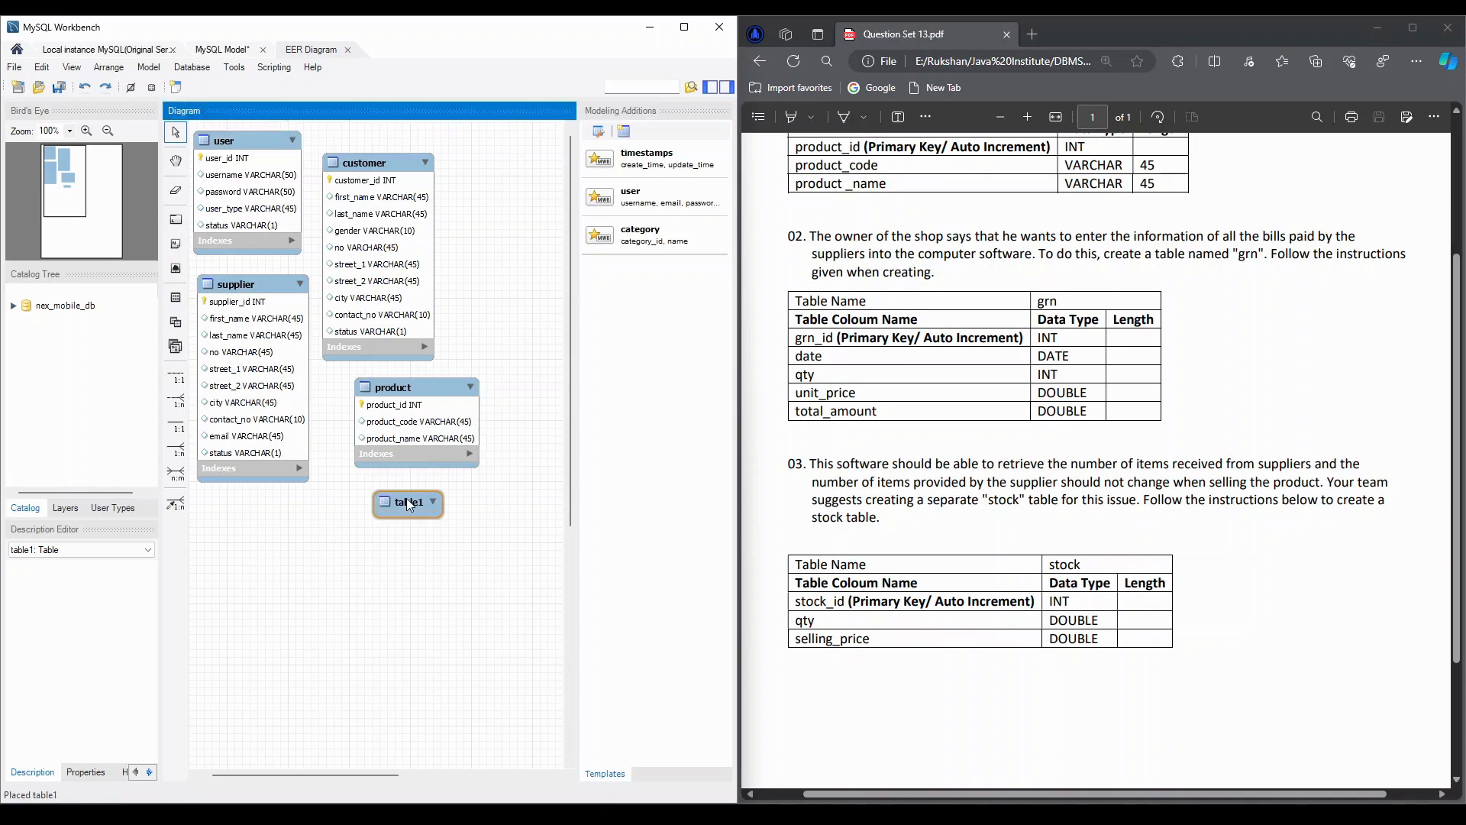
double_click(370, 499)
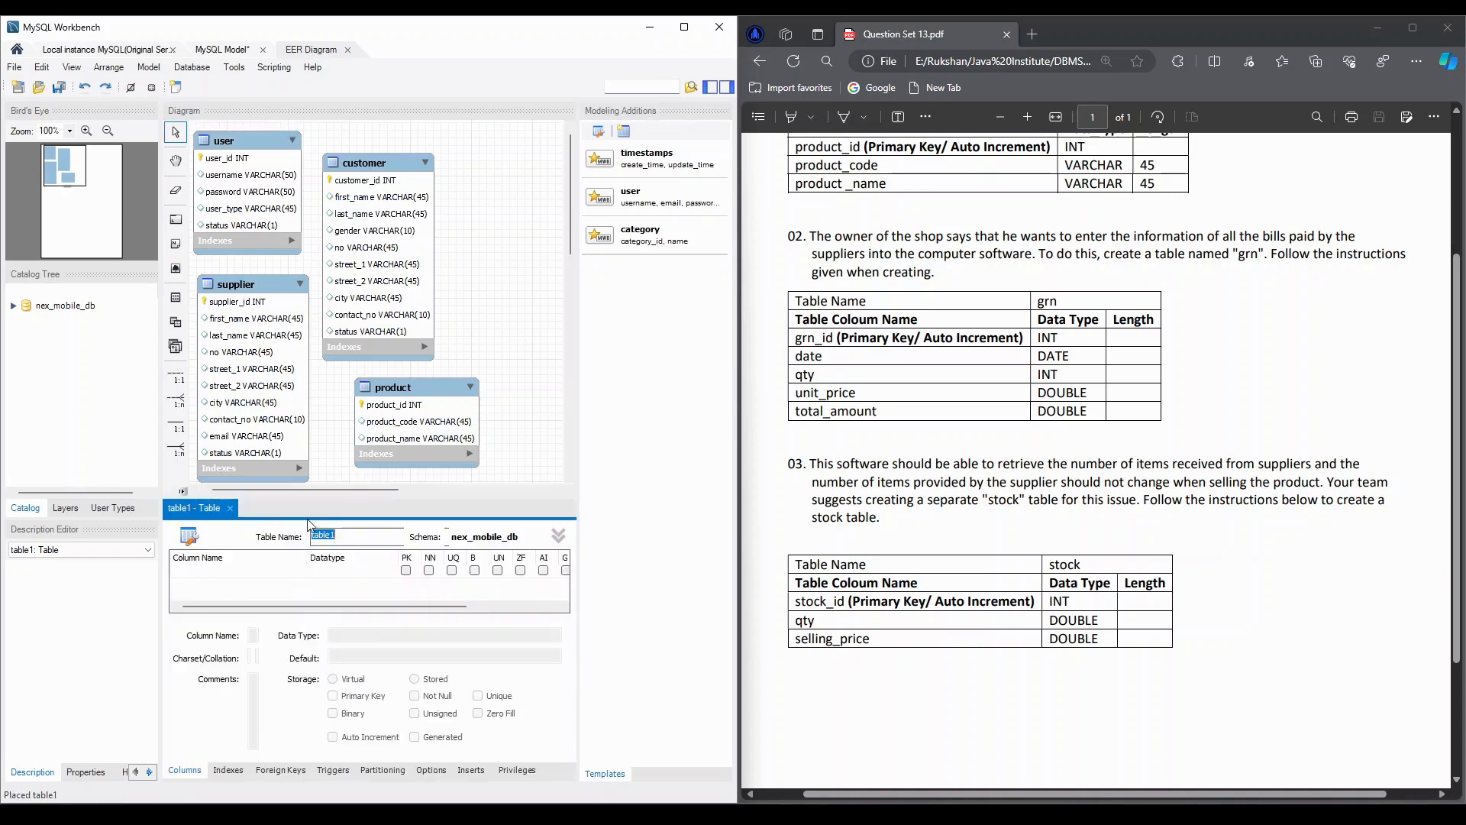
type("grn")
Add a grn_id column to the grn table as an INT primary key, not null, with auto increment
left_click(204, 569)
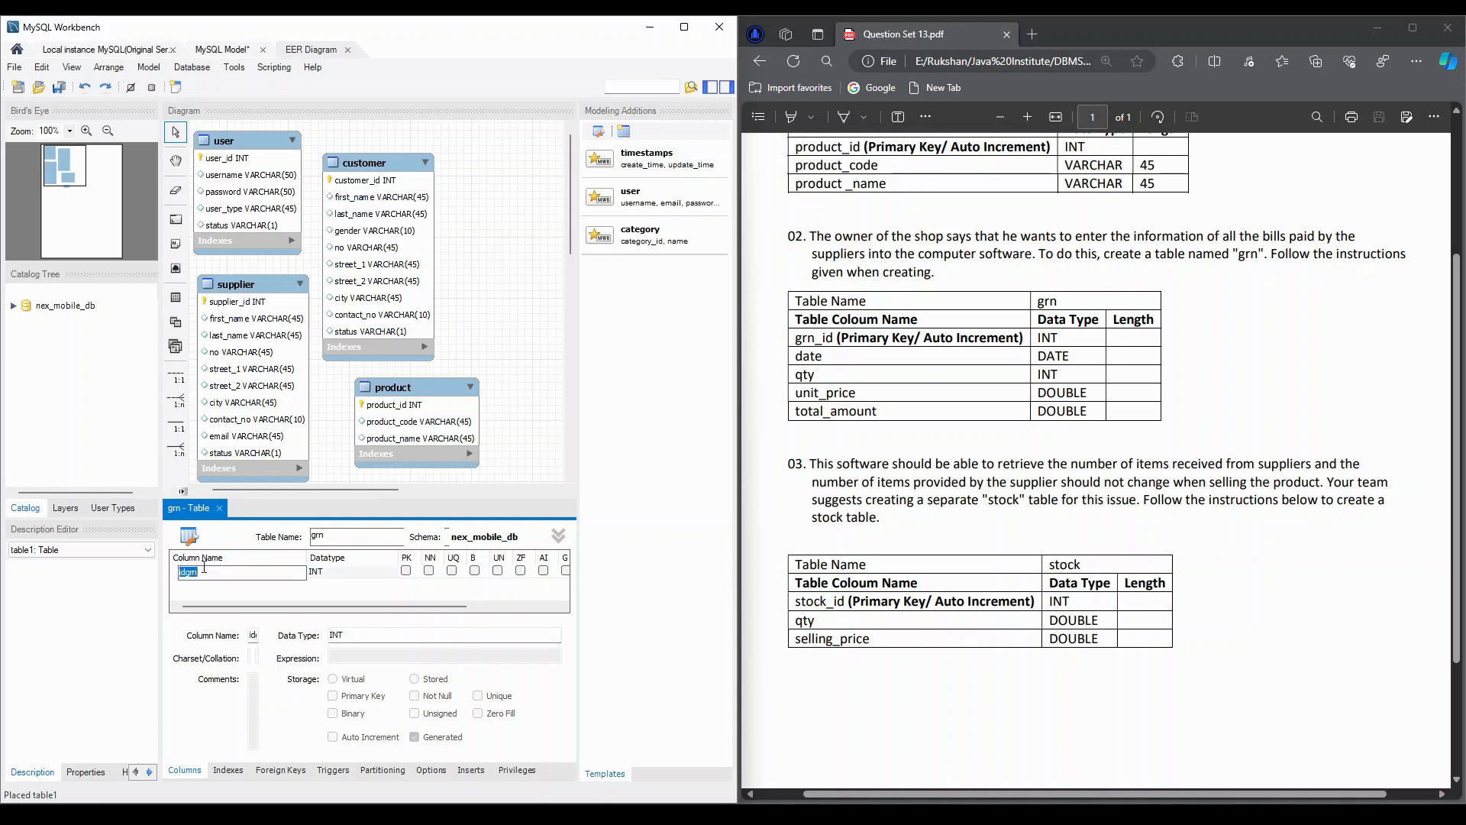
type("grn")
key("Tab")
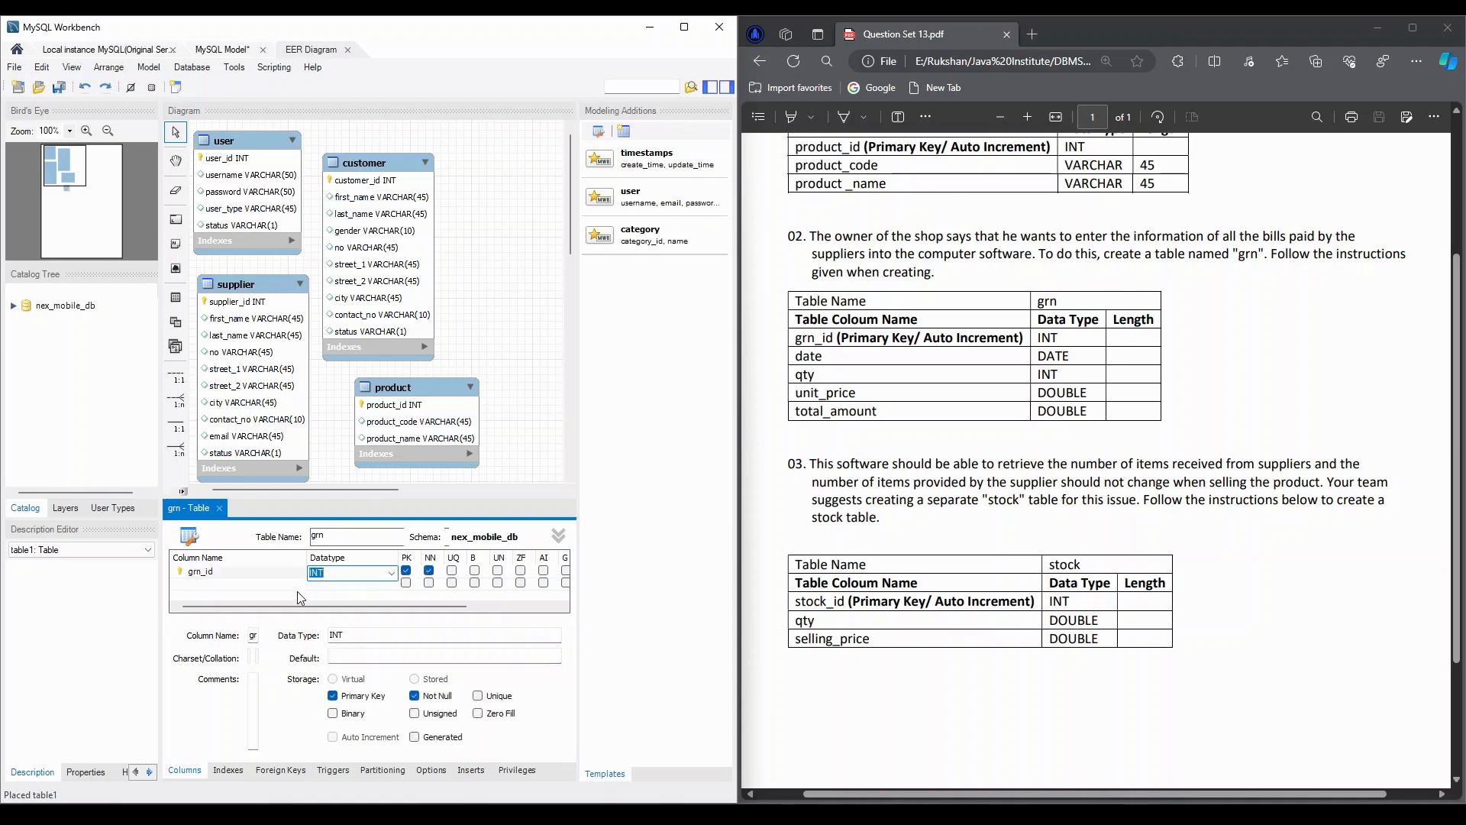
left_click(543, 570)
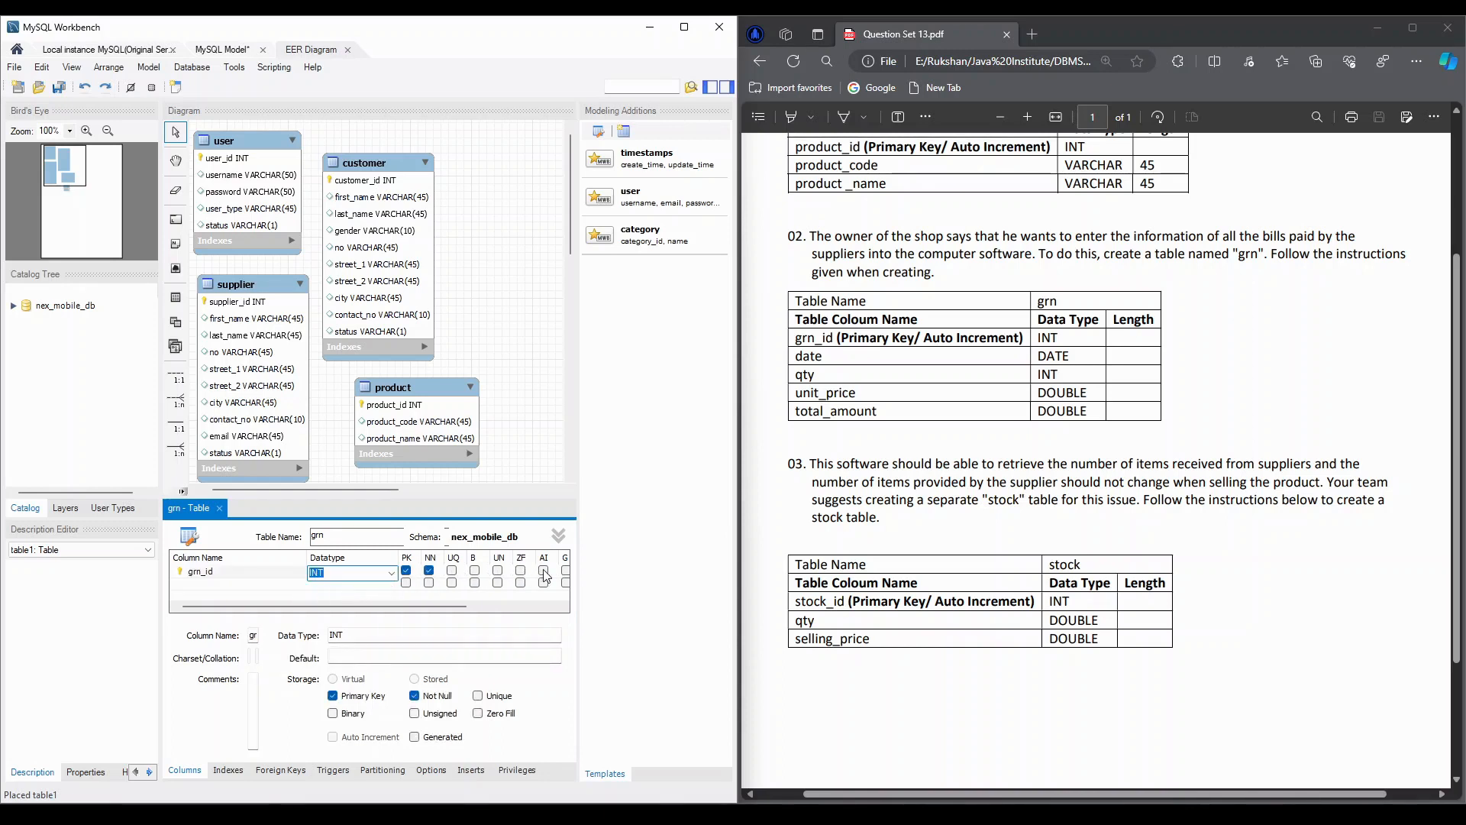
Add a date column of type DATE and a qty column of type INT to the grn table
double_click(211, 583)
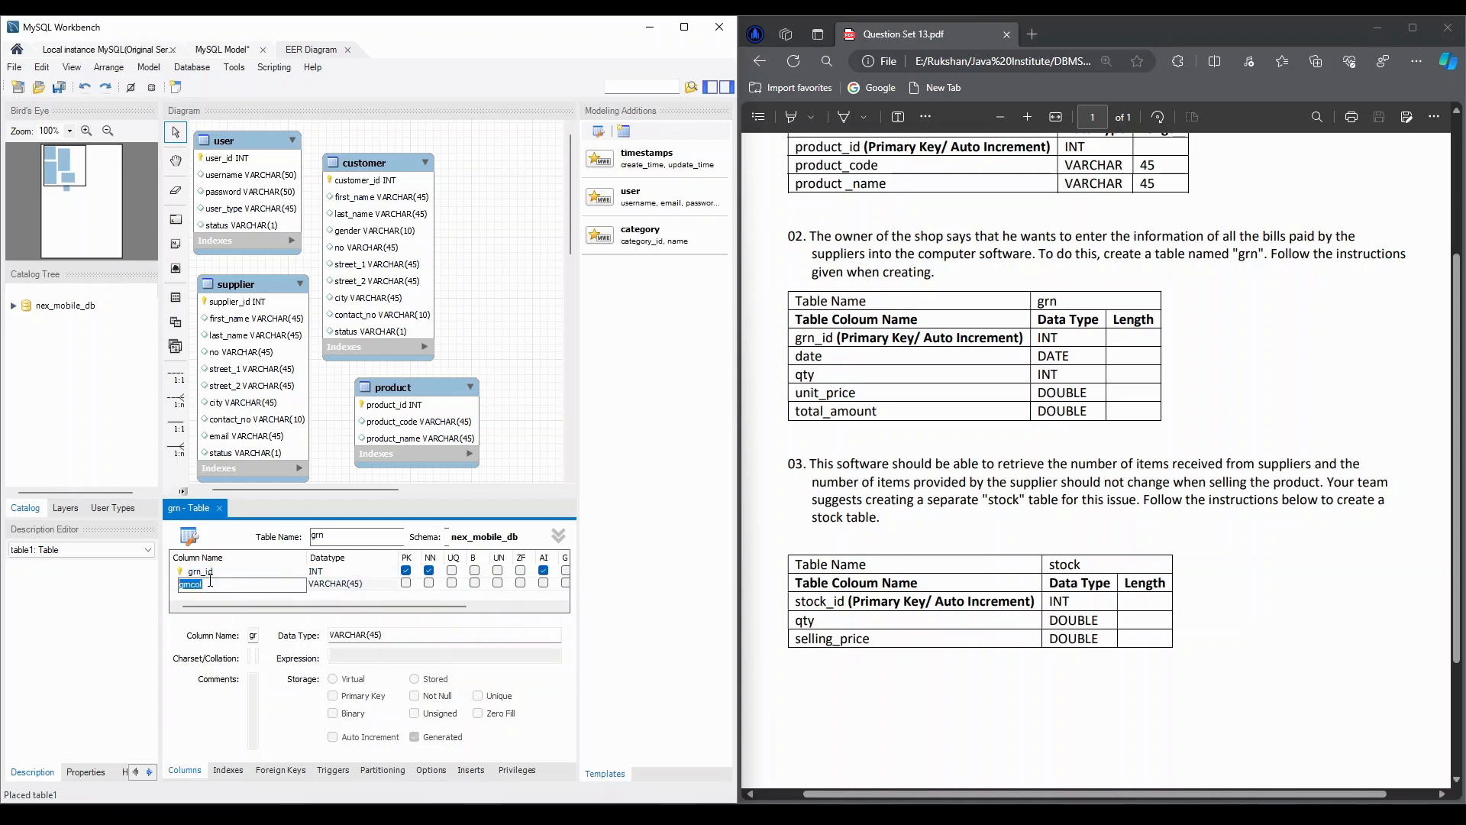
type("date")
key("Tab")
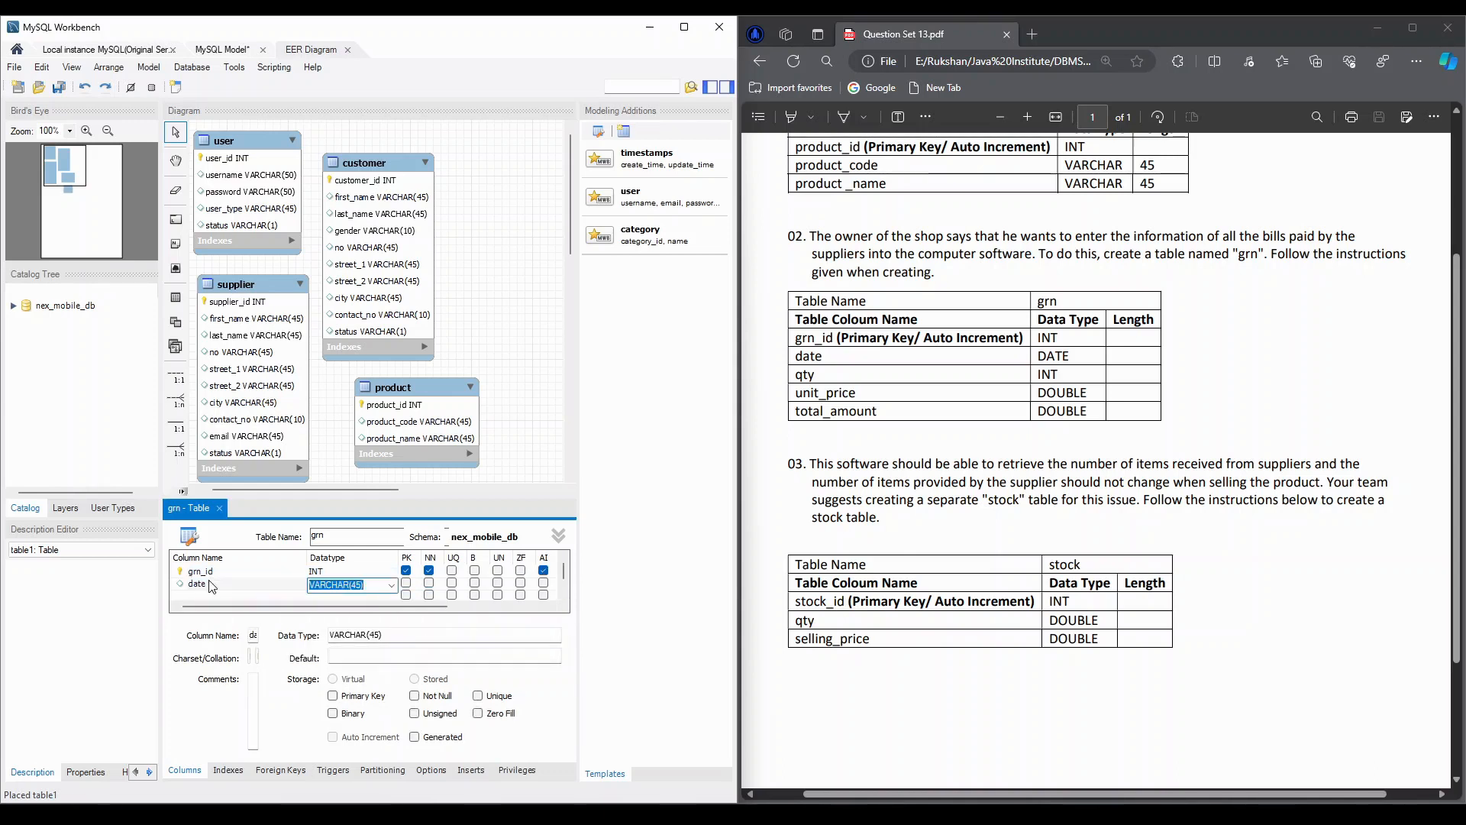
type("DATE")
key("Tab")
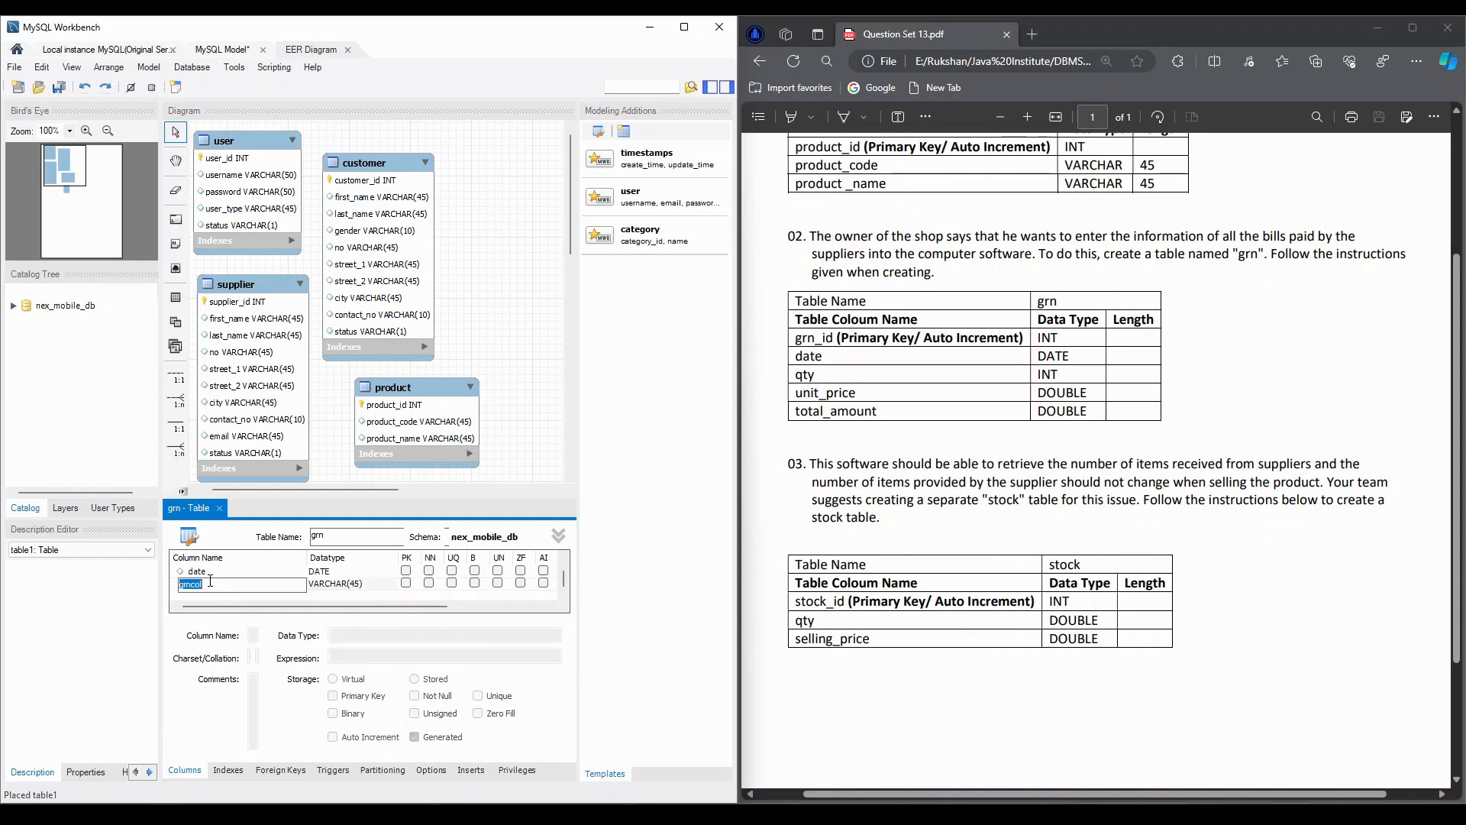
type("qty")
key("Tab")
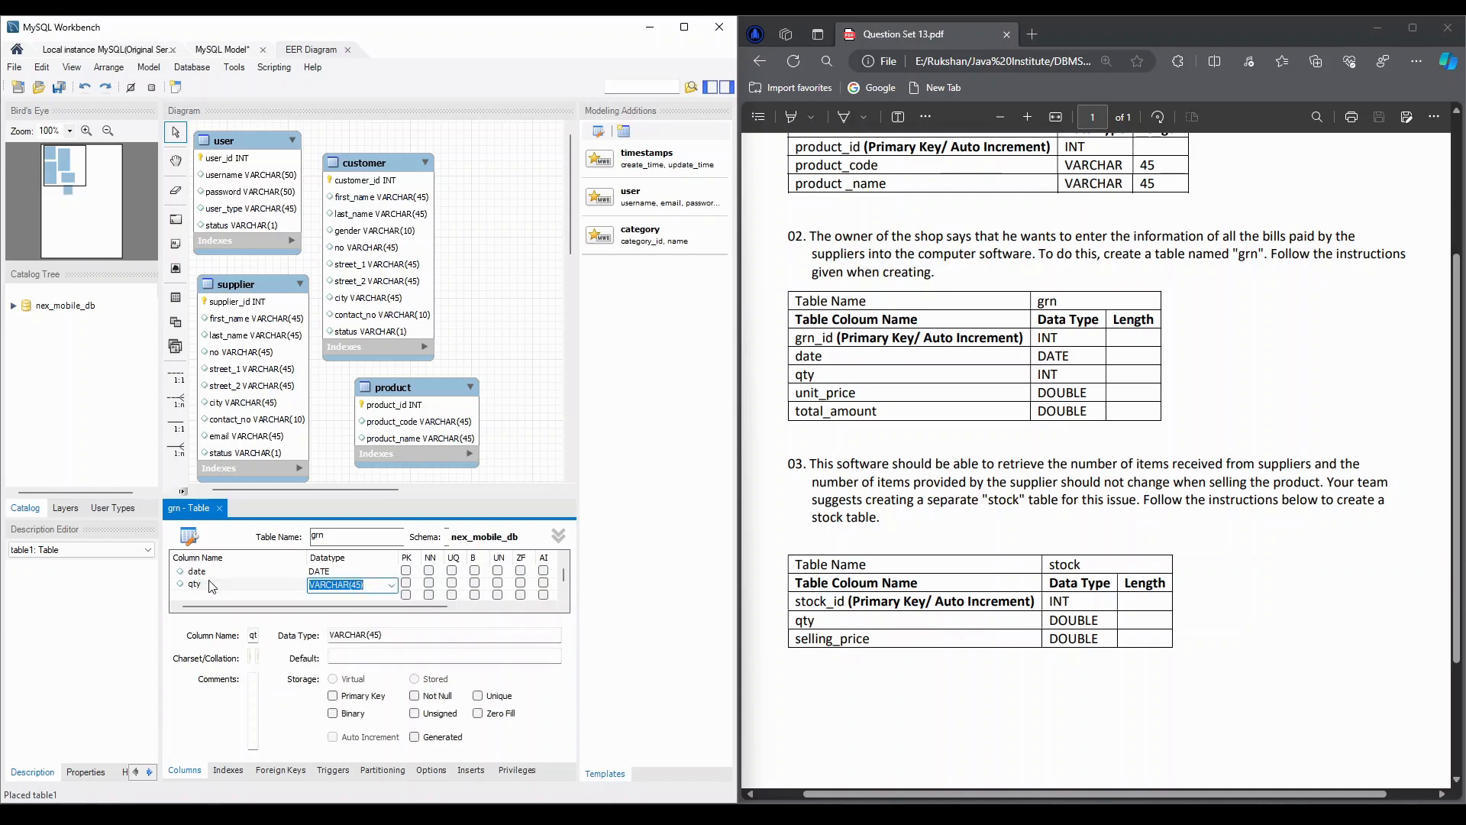
type("INT")
key("Tab")
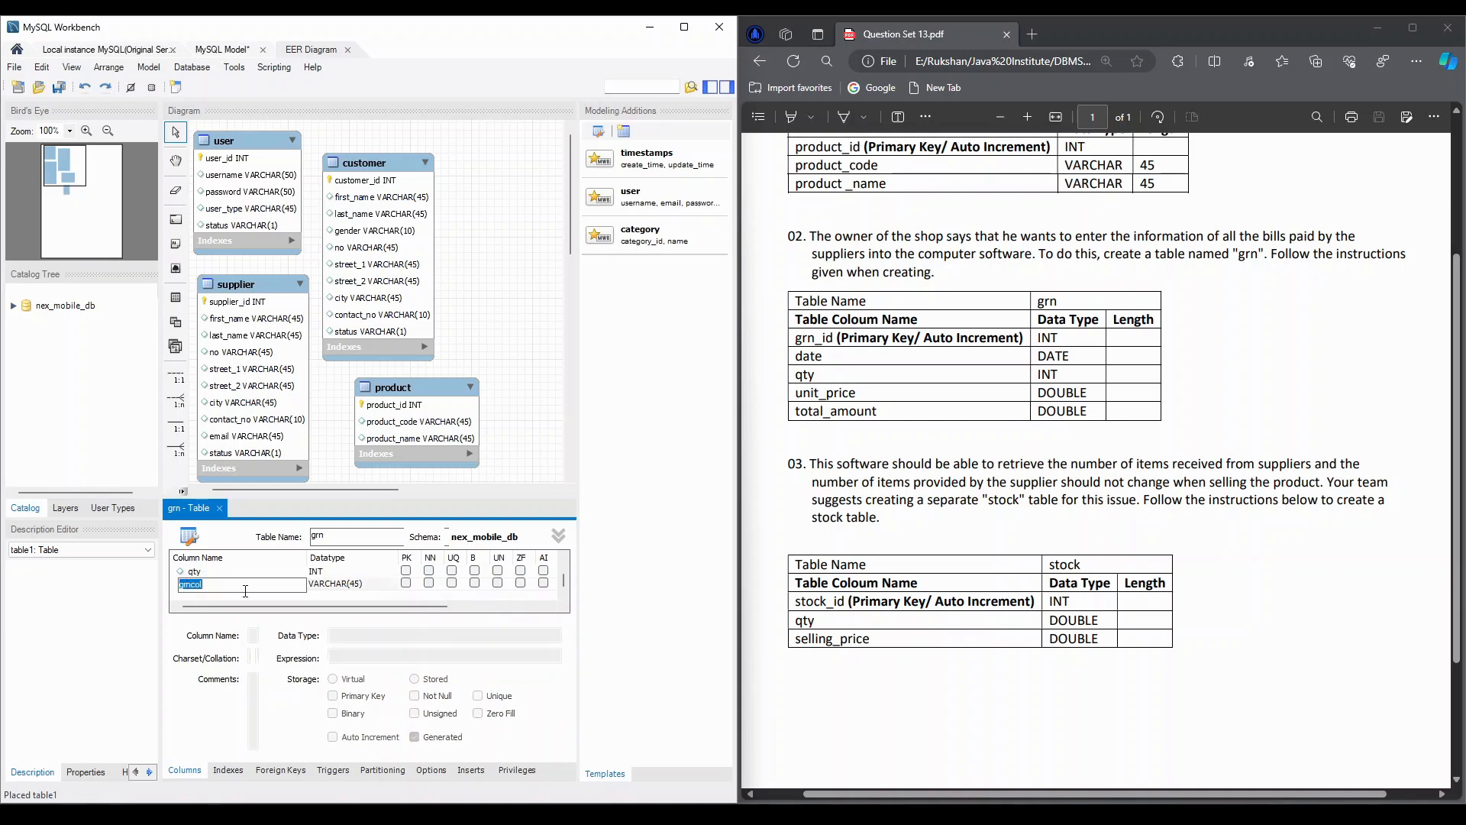
Add unit_price and total_amount columns to the grn table, both of type DOUBLE
type("unit_price")
key("Tab")
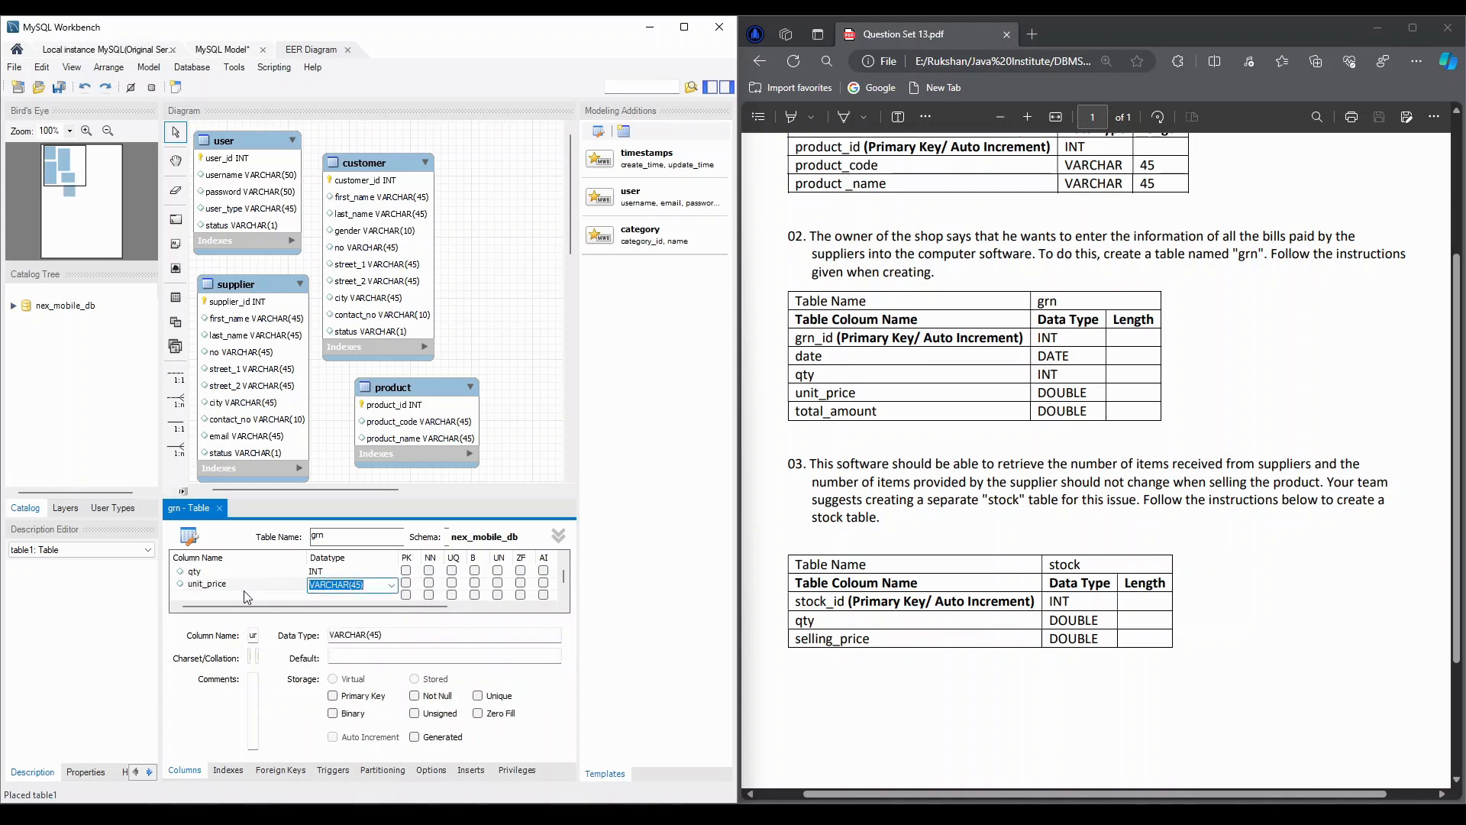
type("DOUBLE")
key("Tab")
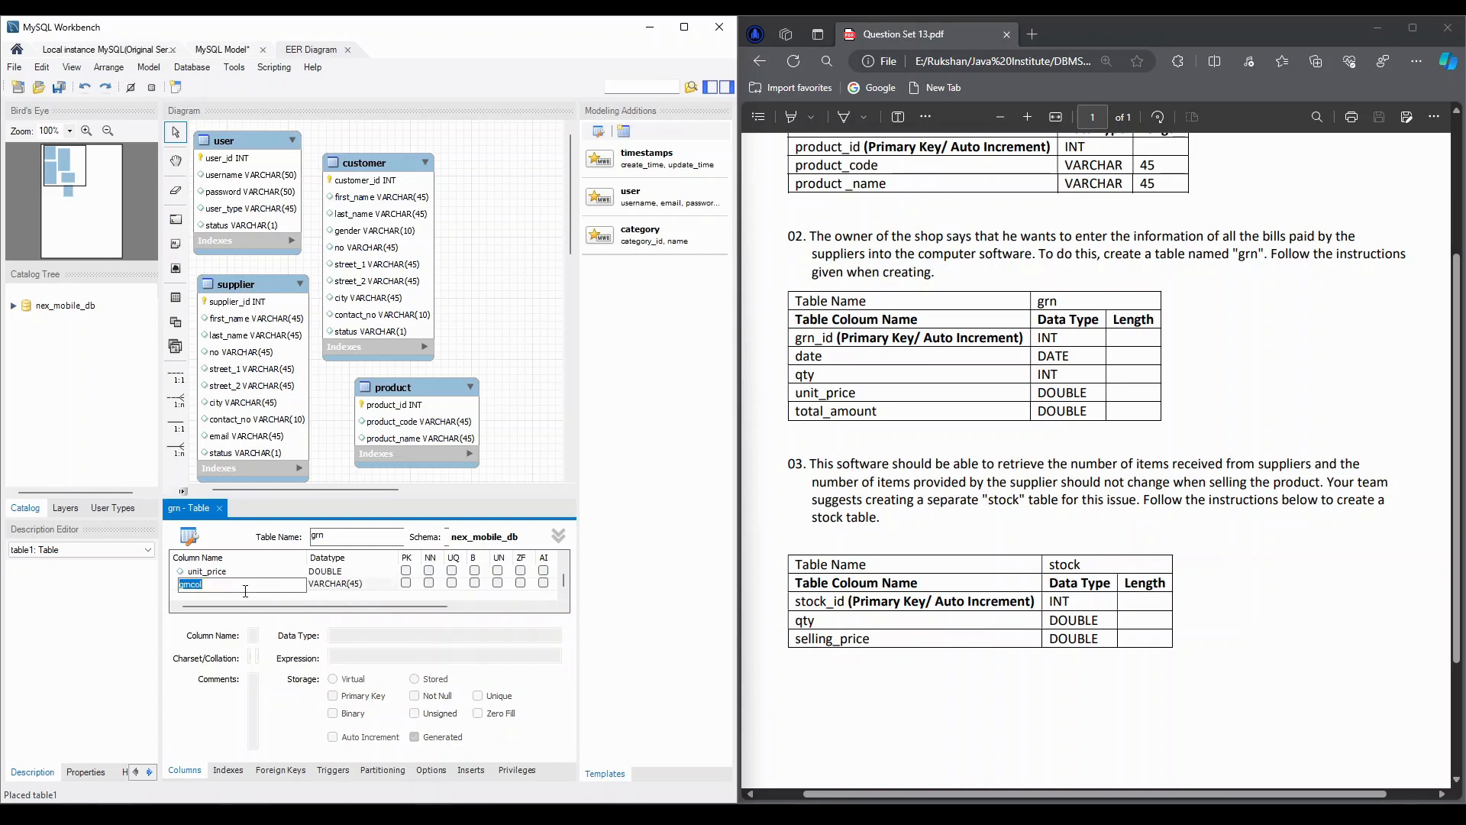
type("total_amount")
key("Tab")
type("DOUB")
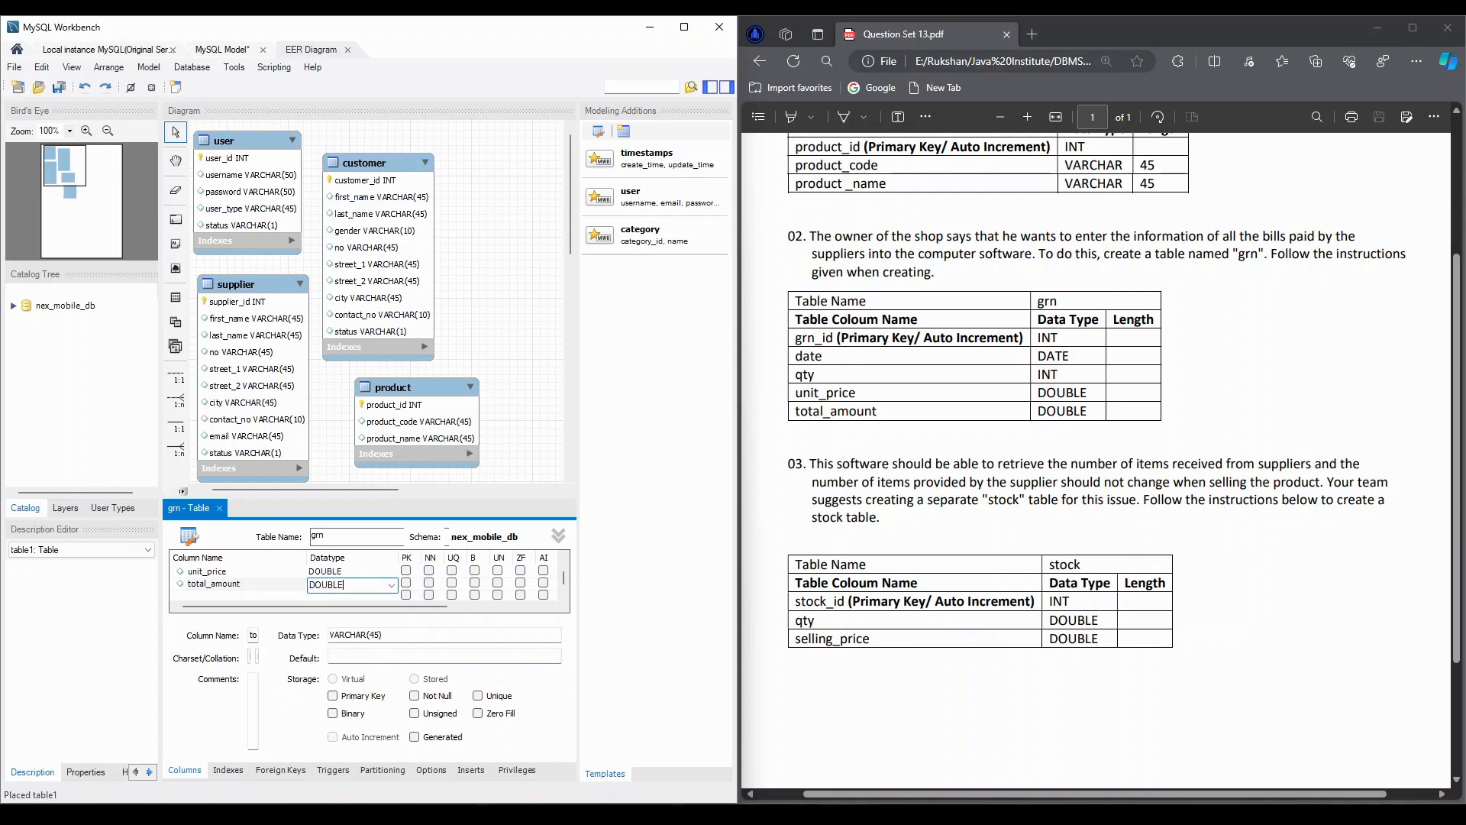
type("LE")
left_click(216, 596)
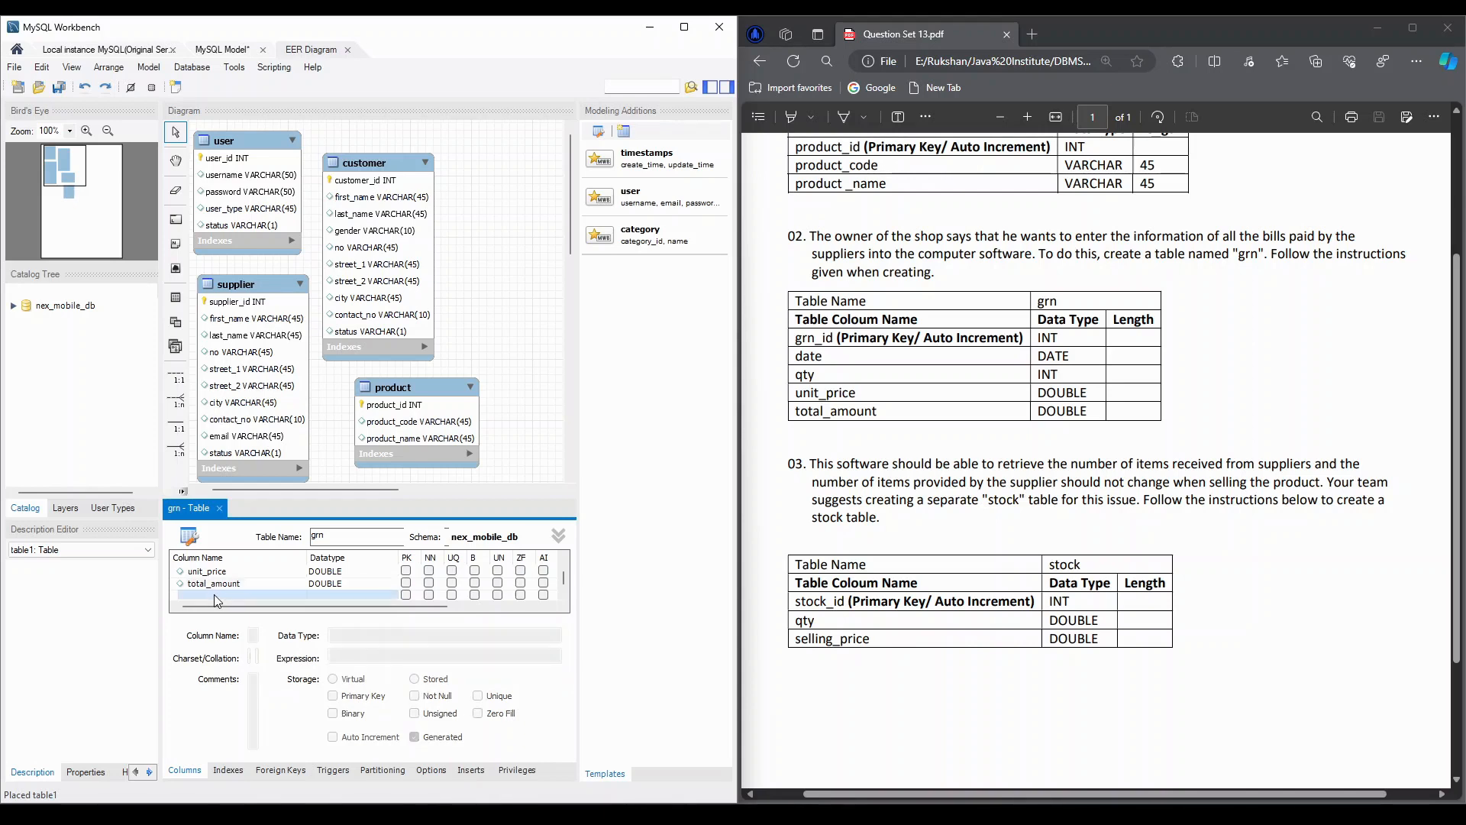
Close the grn table's editor and move the grn table to the right of the customer table in the diagram
left_click(219, 508)
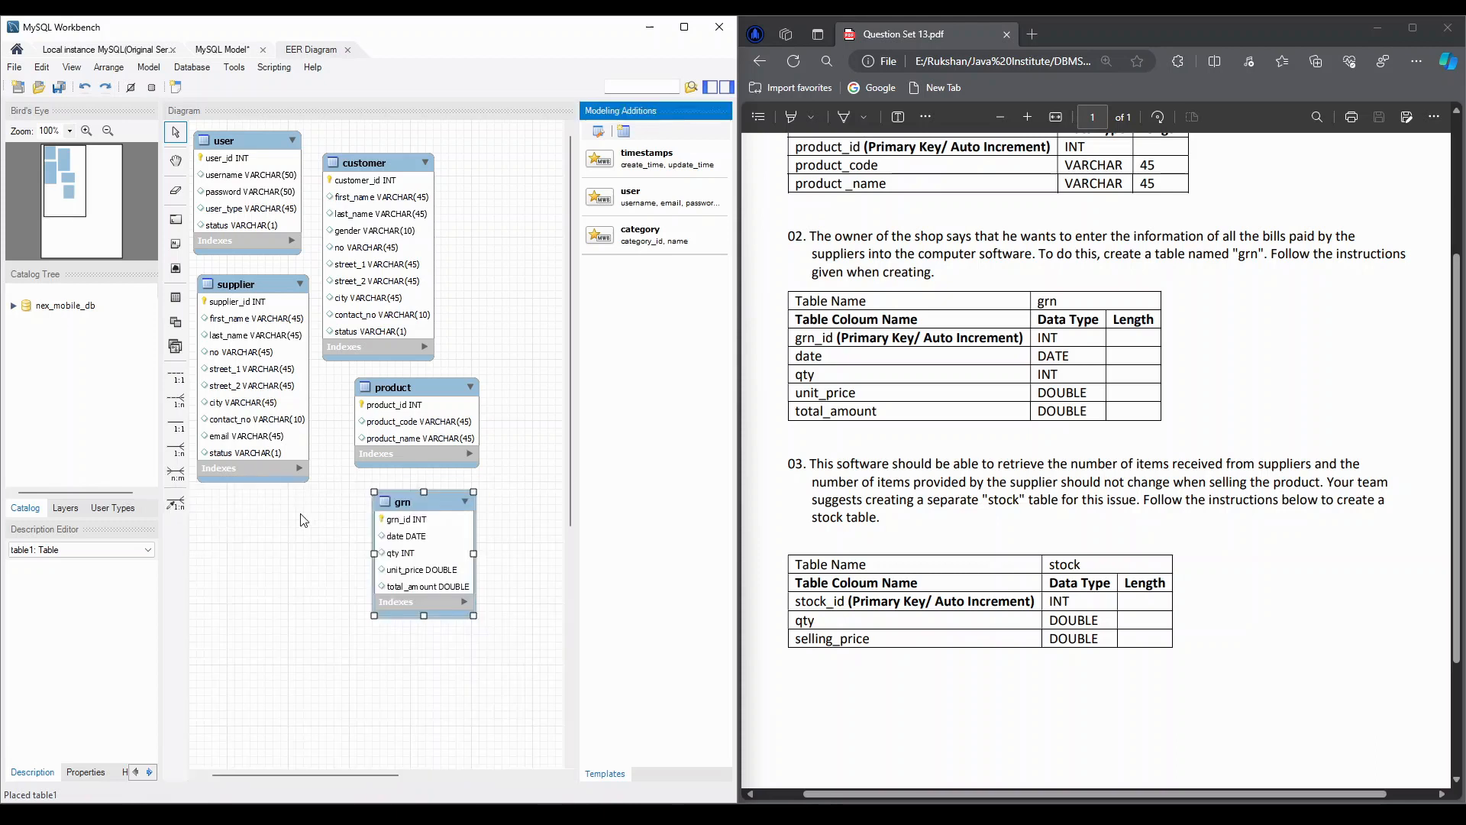
left_click_drag(417, 501, 409, 497)
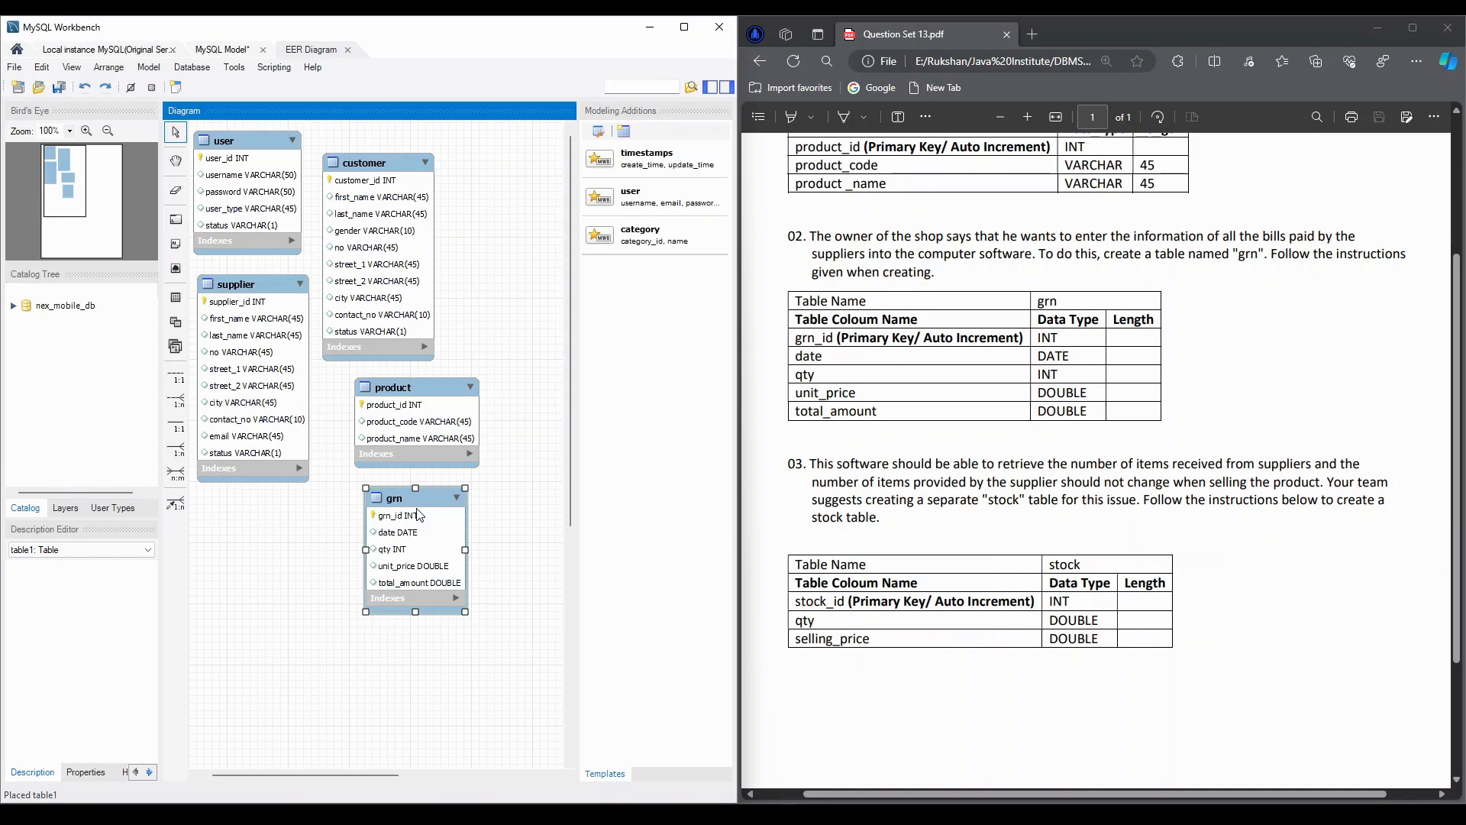
left_click_drag(395, 502, 469, 236)
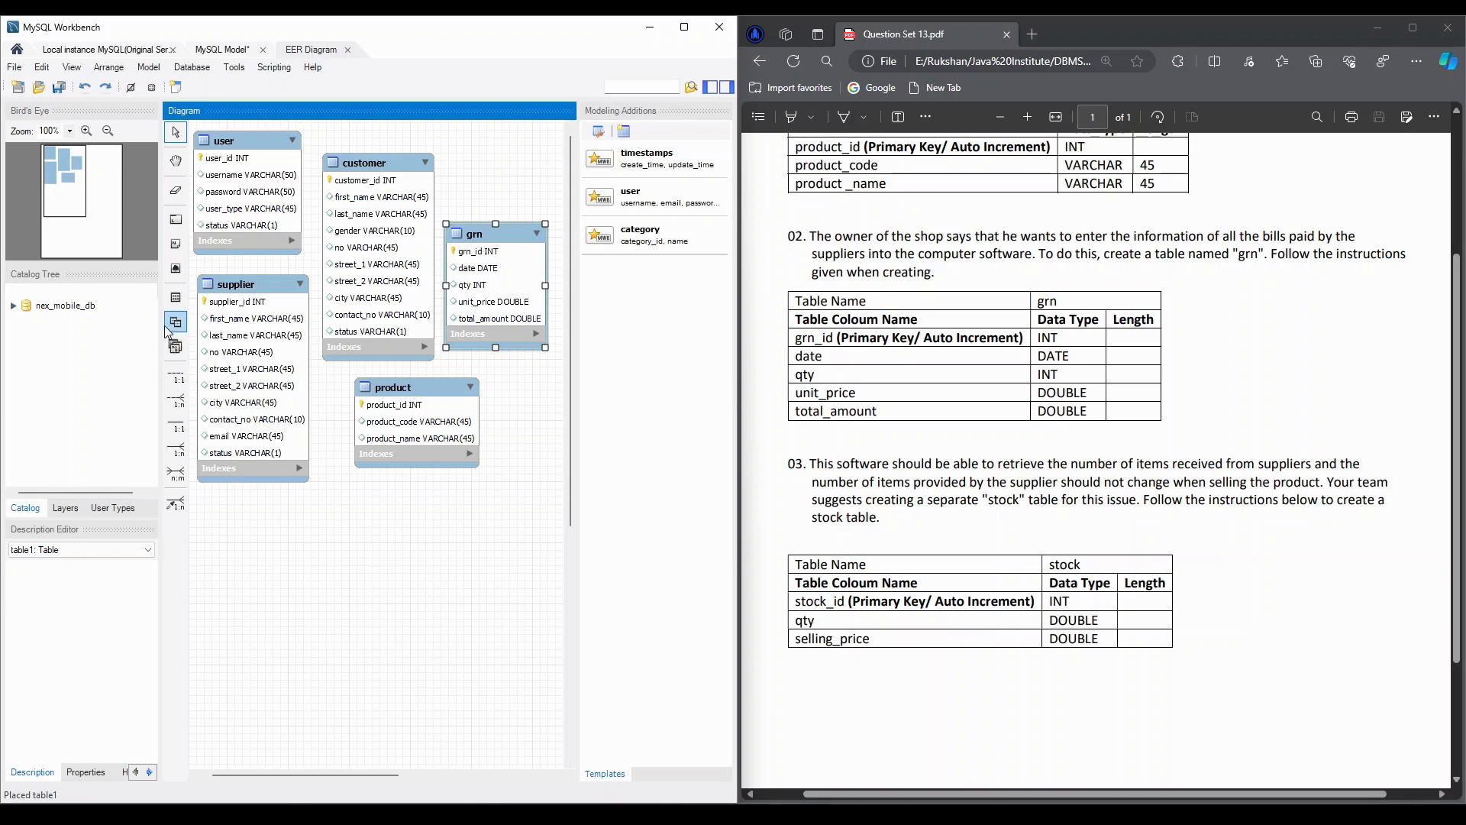
Add a new table below the product table in the EER diagram and name it stock
left_click(176, 297)
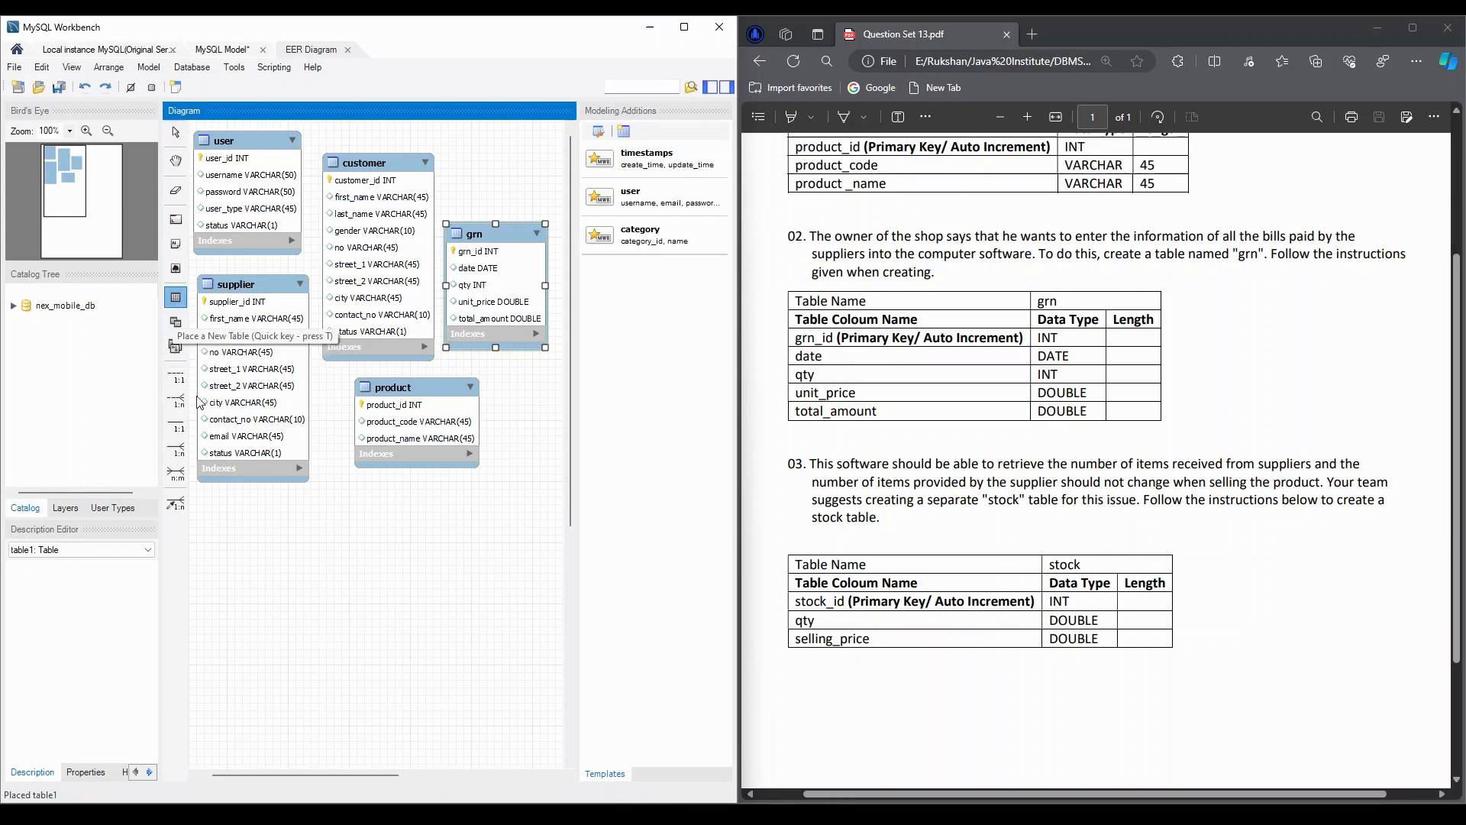
left_click(364, 510)
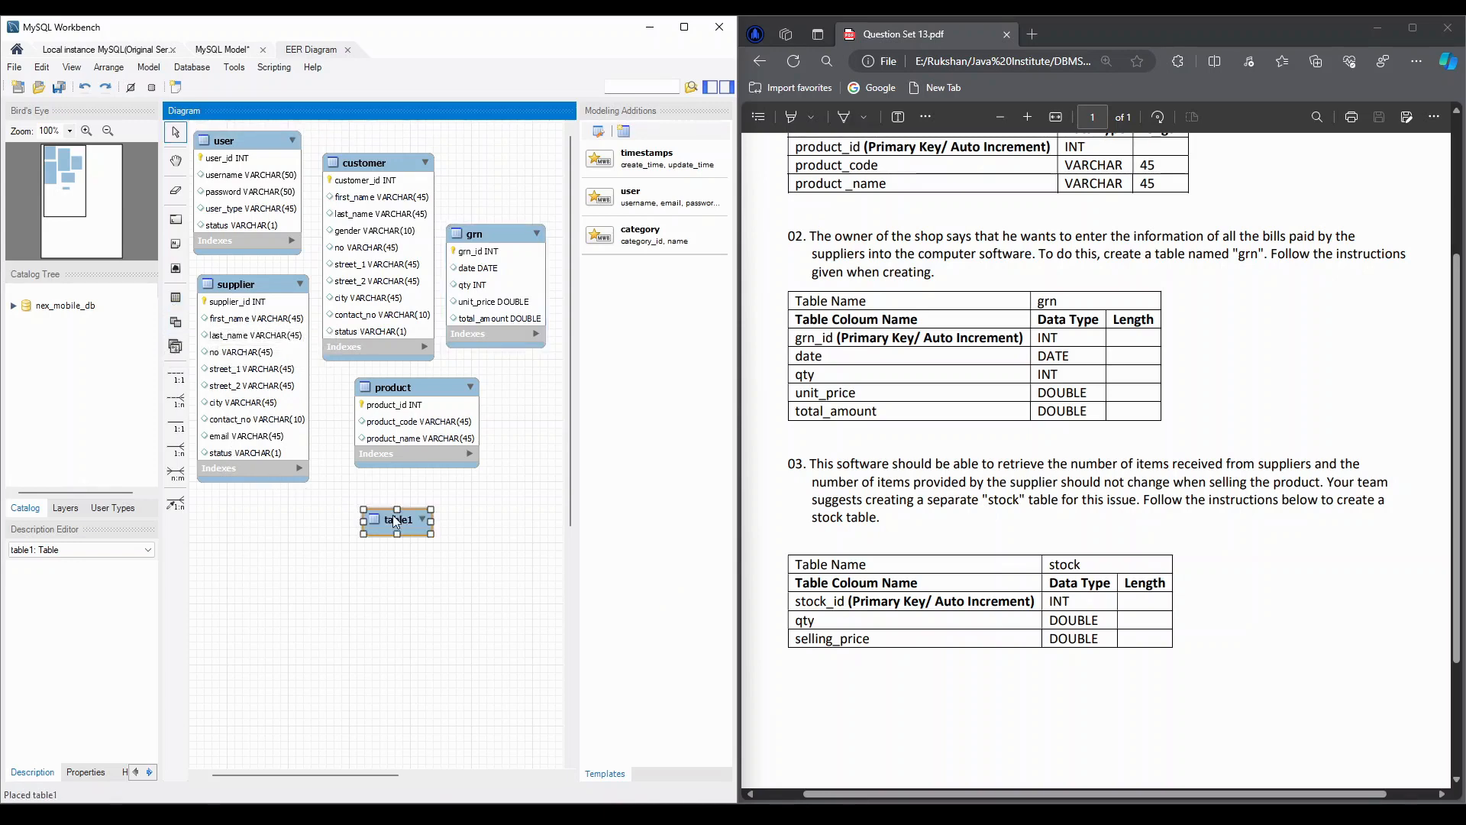
double_click(395, 521)
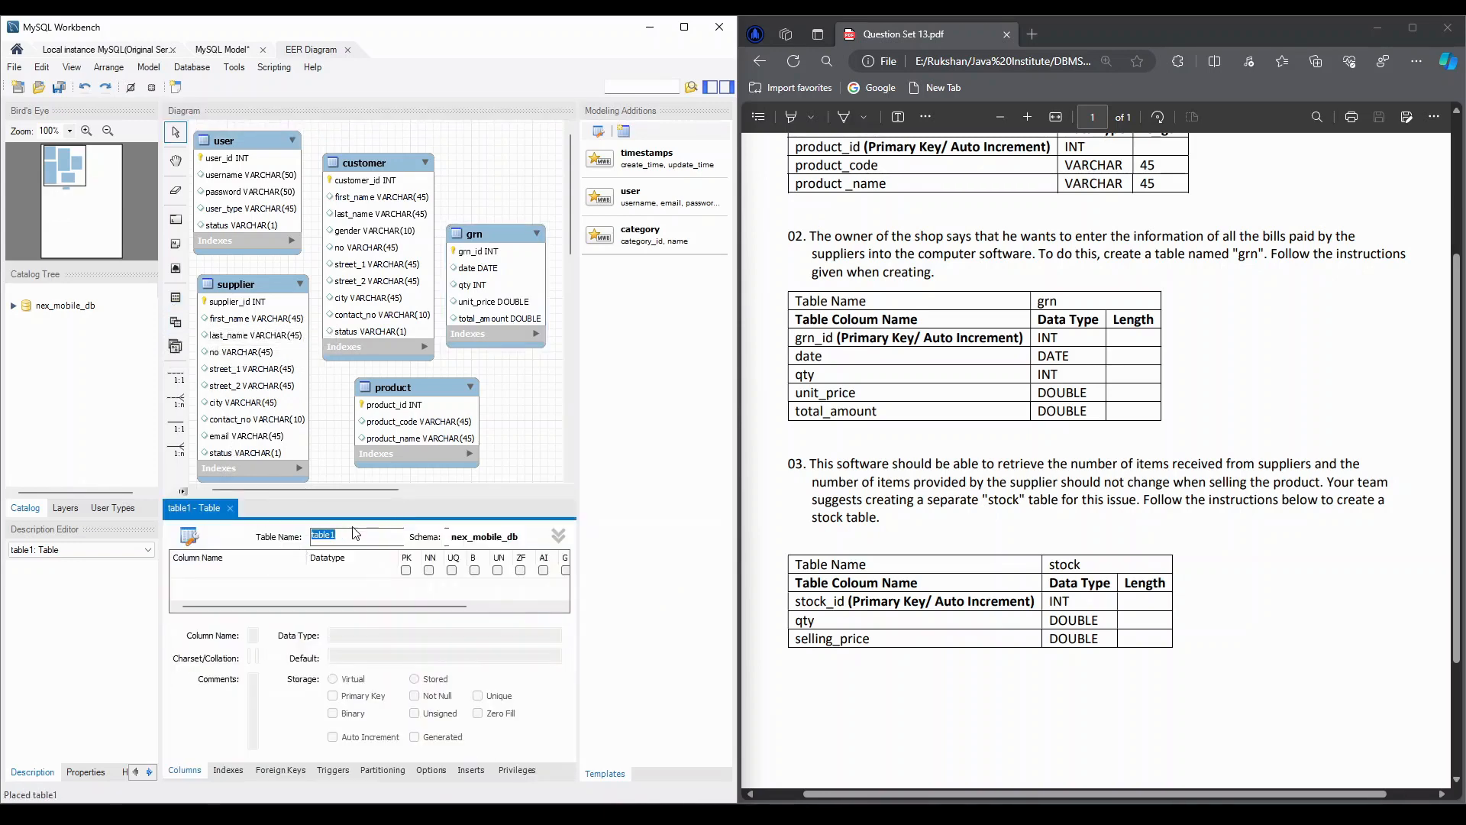
type("stock")
Add a stock_id column to the stock table as an INT primary key, not null, with auto increment
left_click(221, 573)
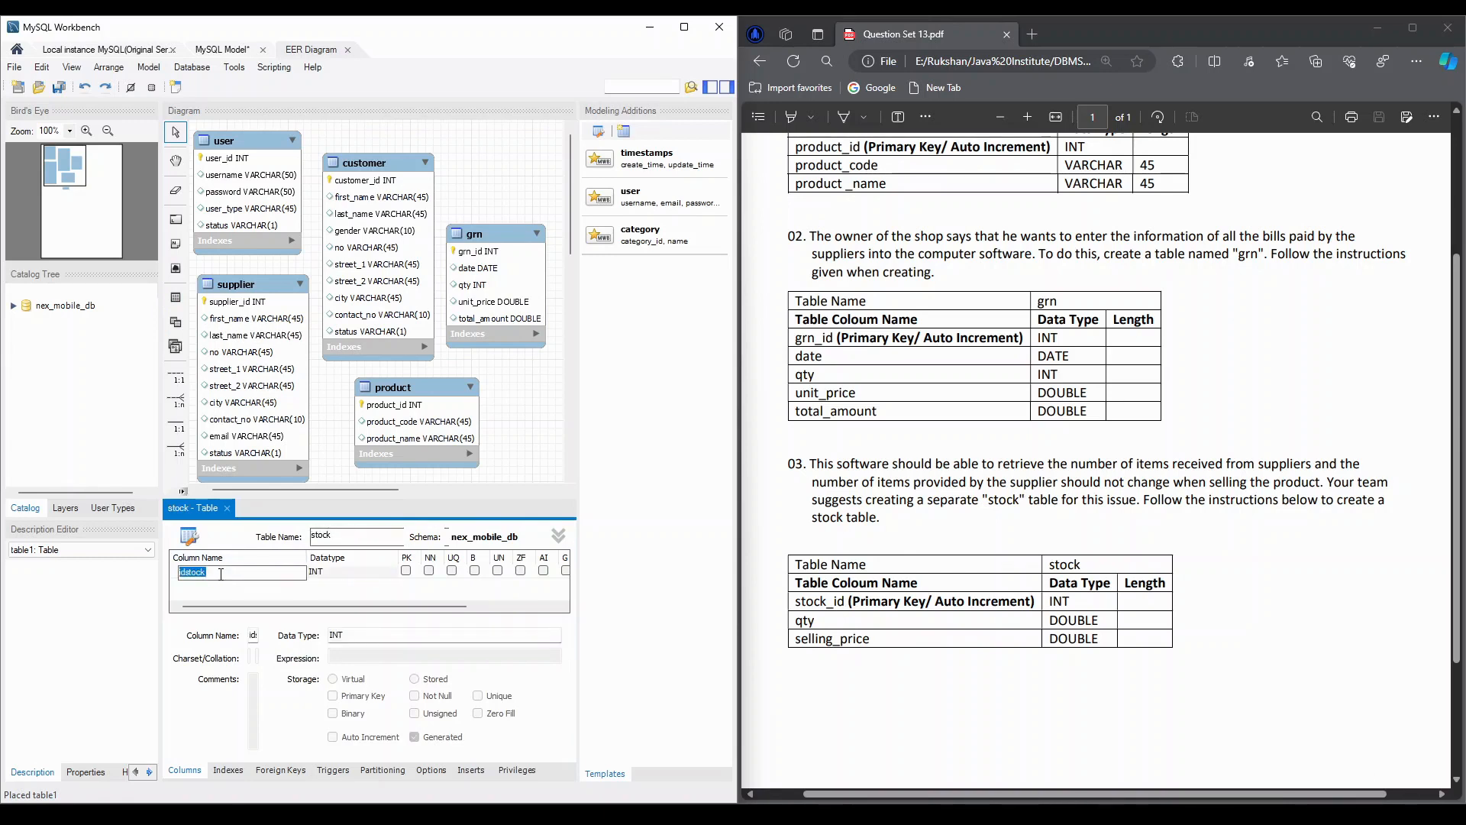
type("stock_id")
key("Tab")
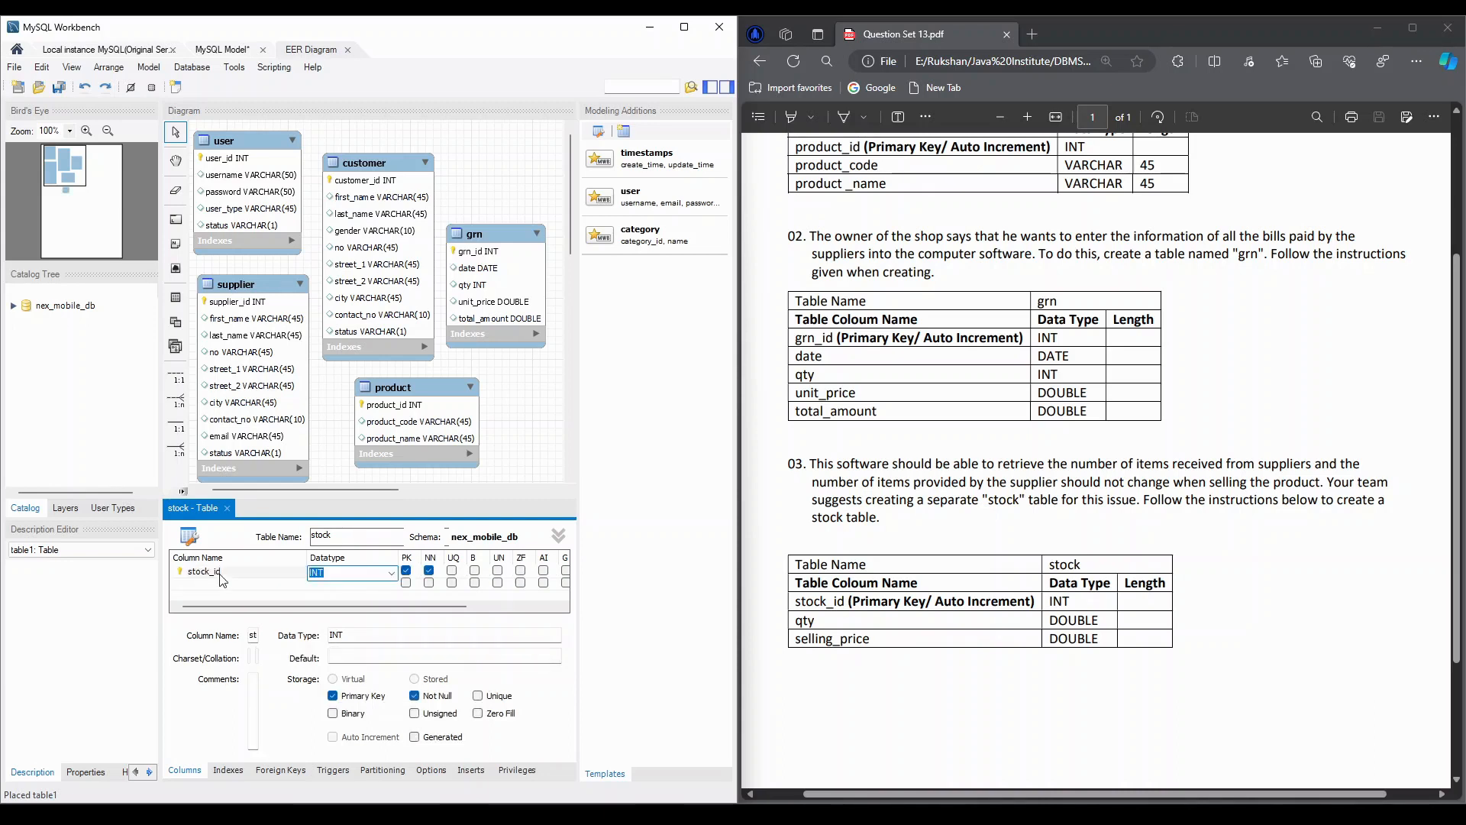
left_click(543, 570)
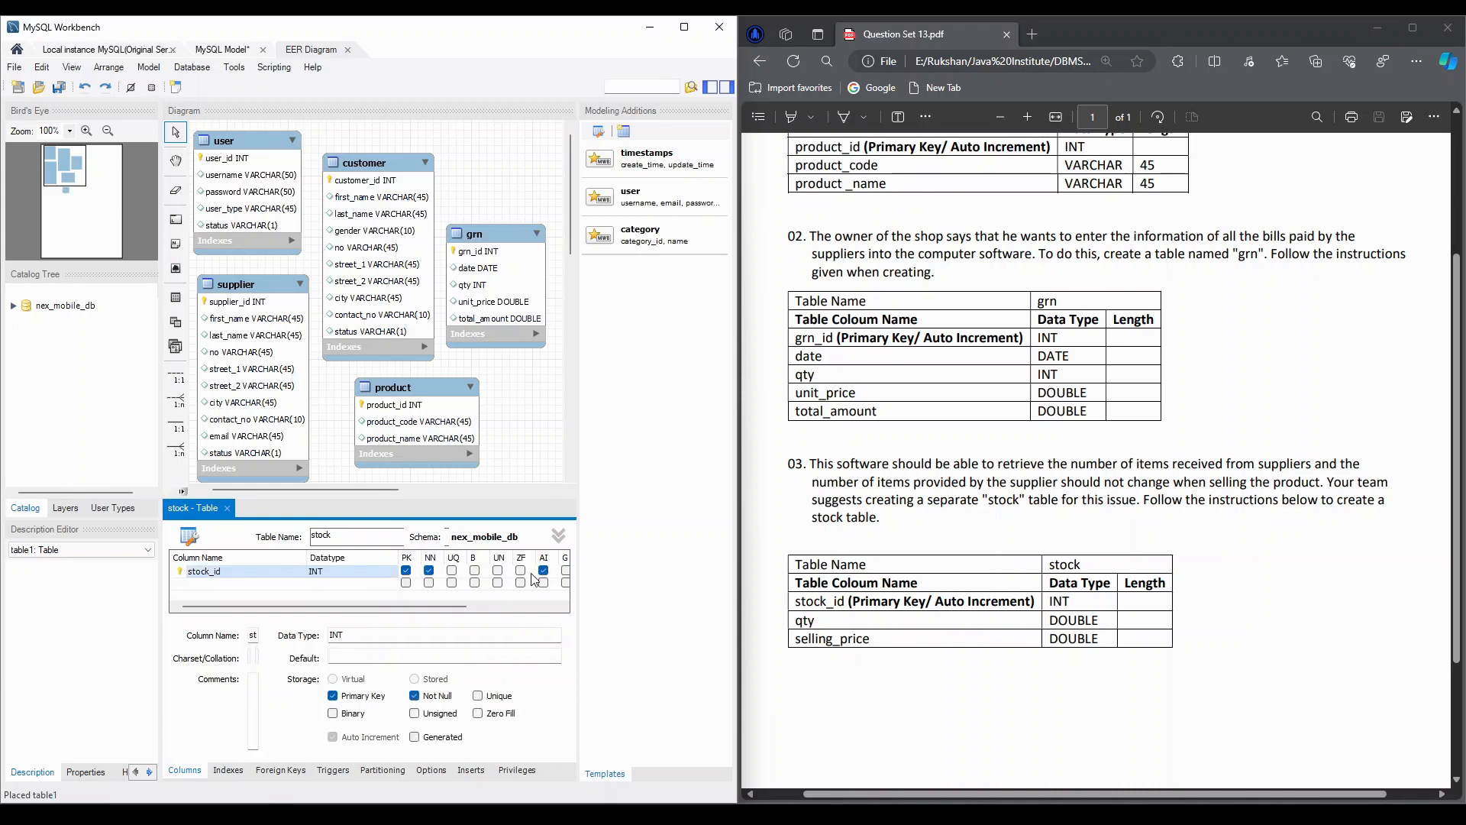
Add a qty column of type INT to the stock table
double_click(204, 583)
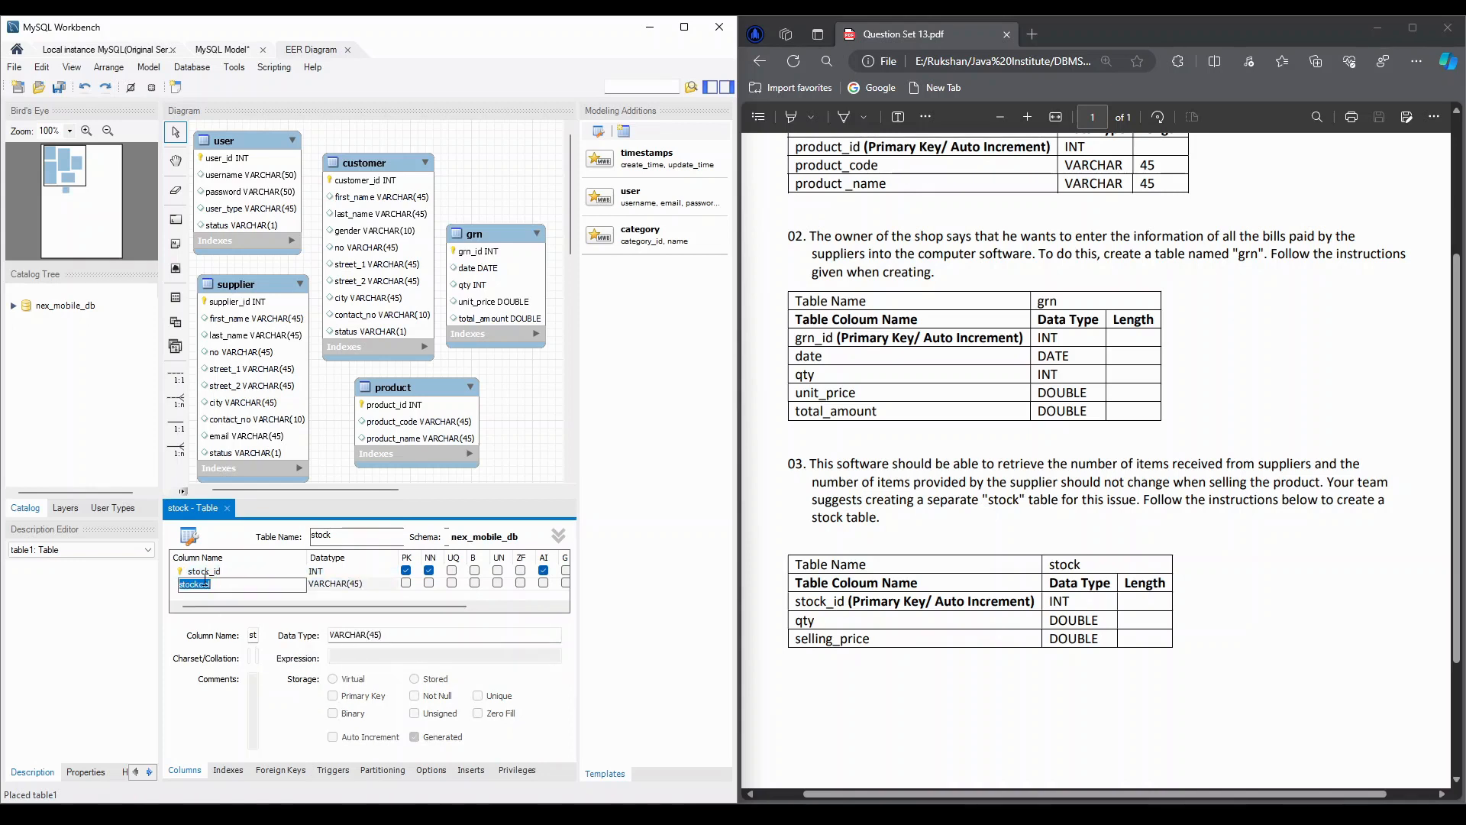
type("qty")
key("Tab")
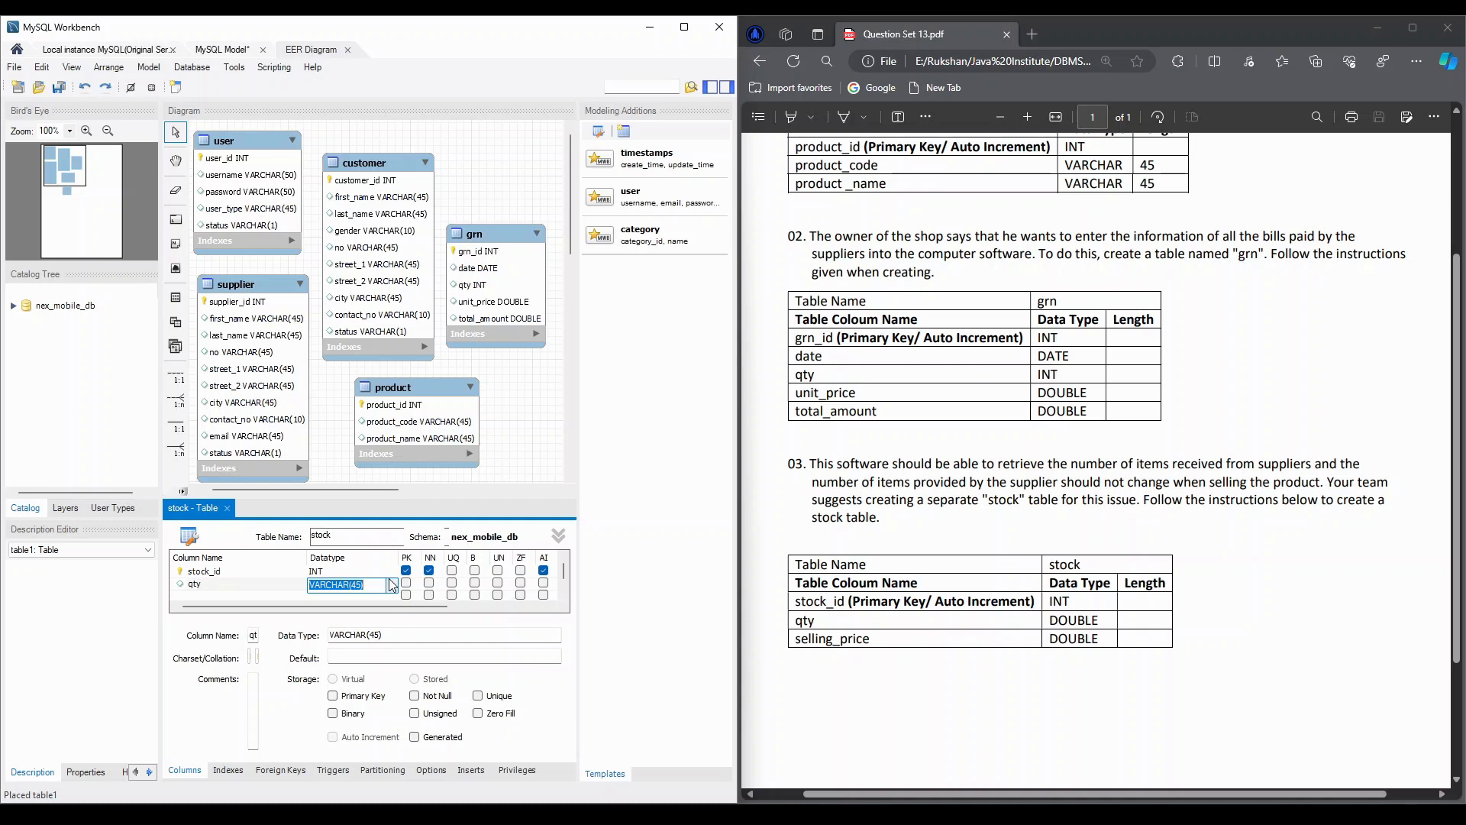
type("INT")
Add a selling_price column of type DOUBLE to the stock table and close its table editor
left_click(188, 597)
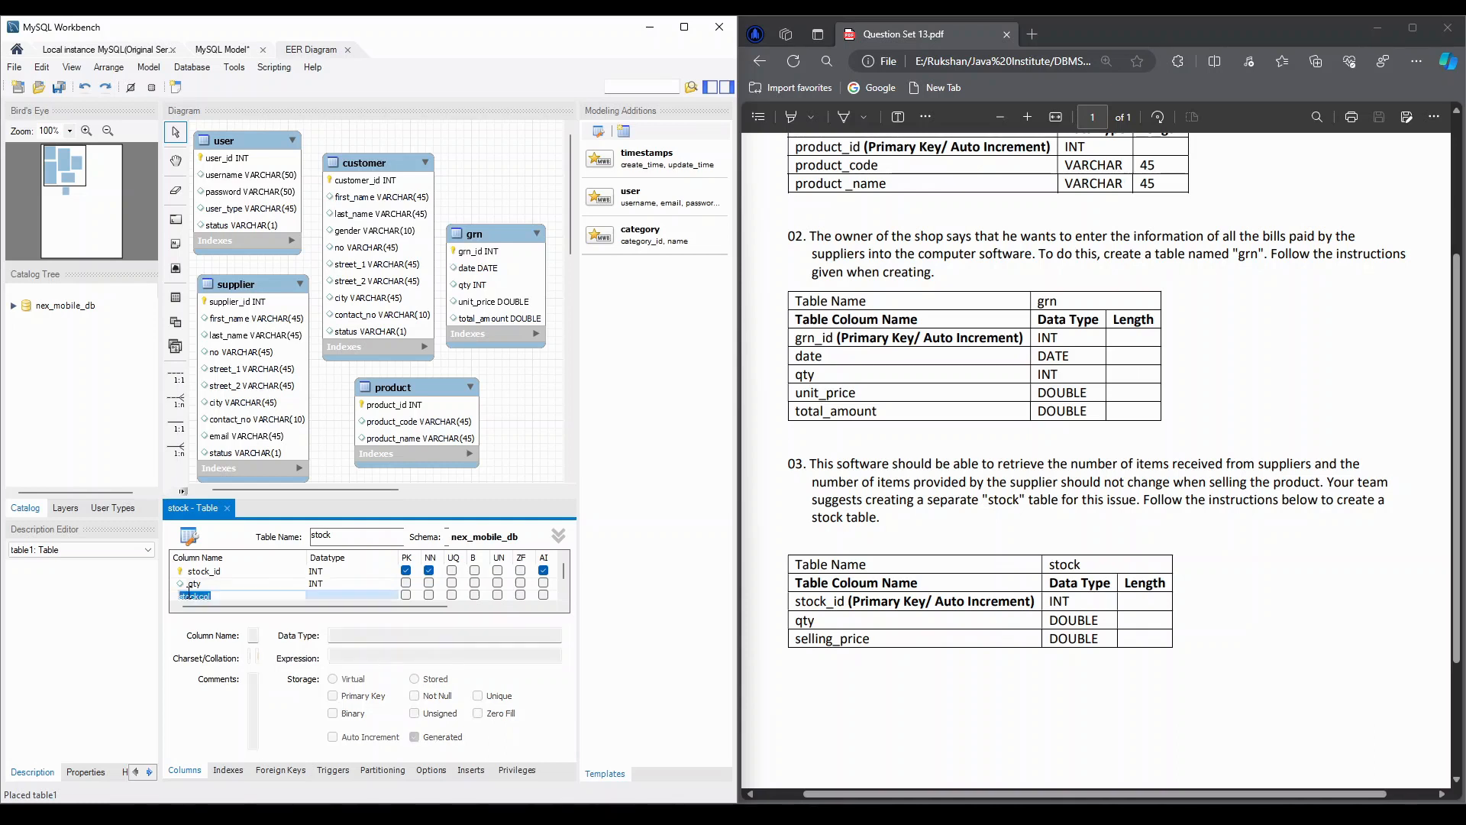
type("selling")
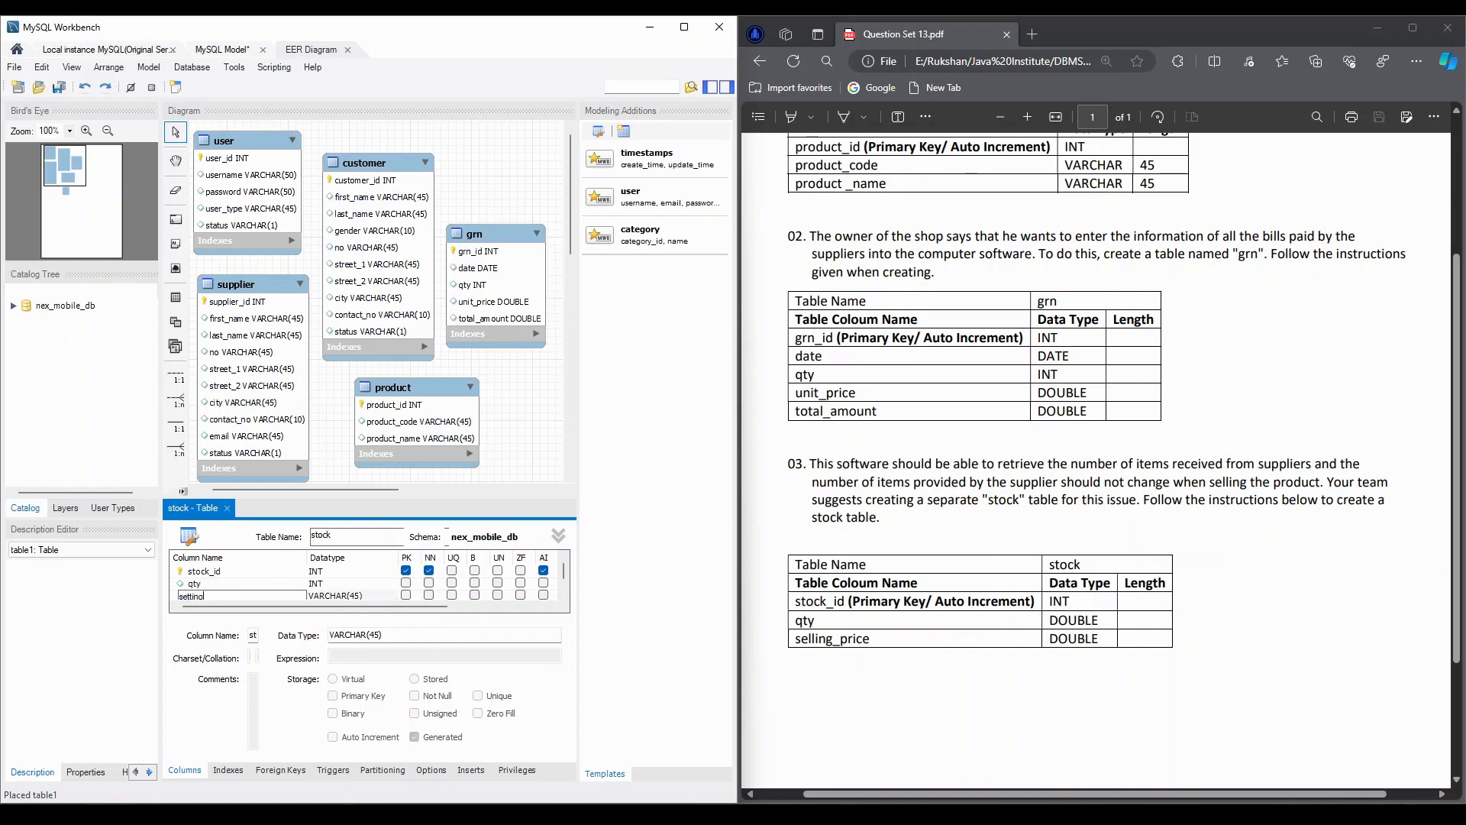
type("_price")
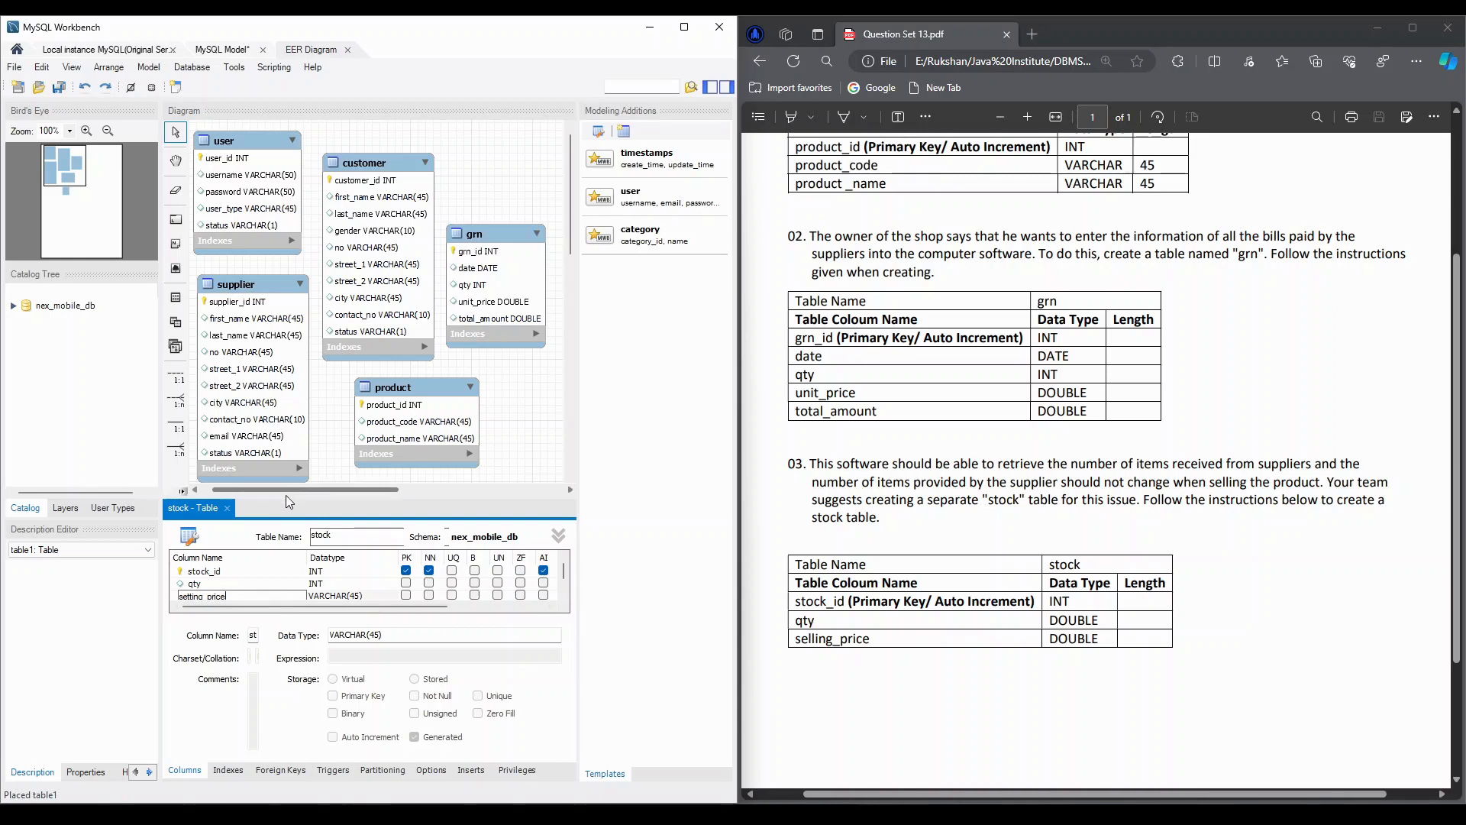
left_click_drag(286, 497, 275, 436)
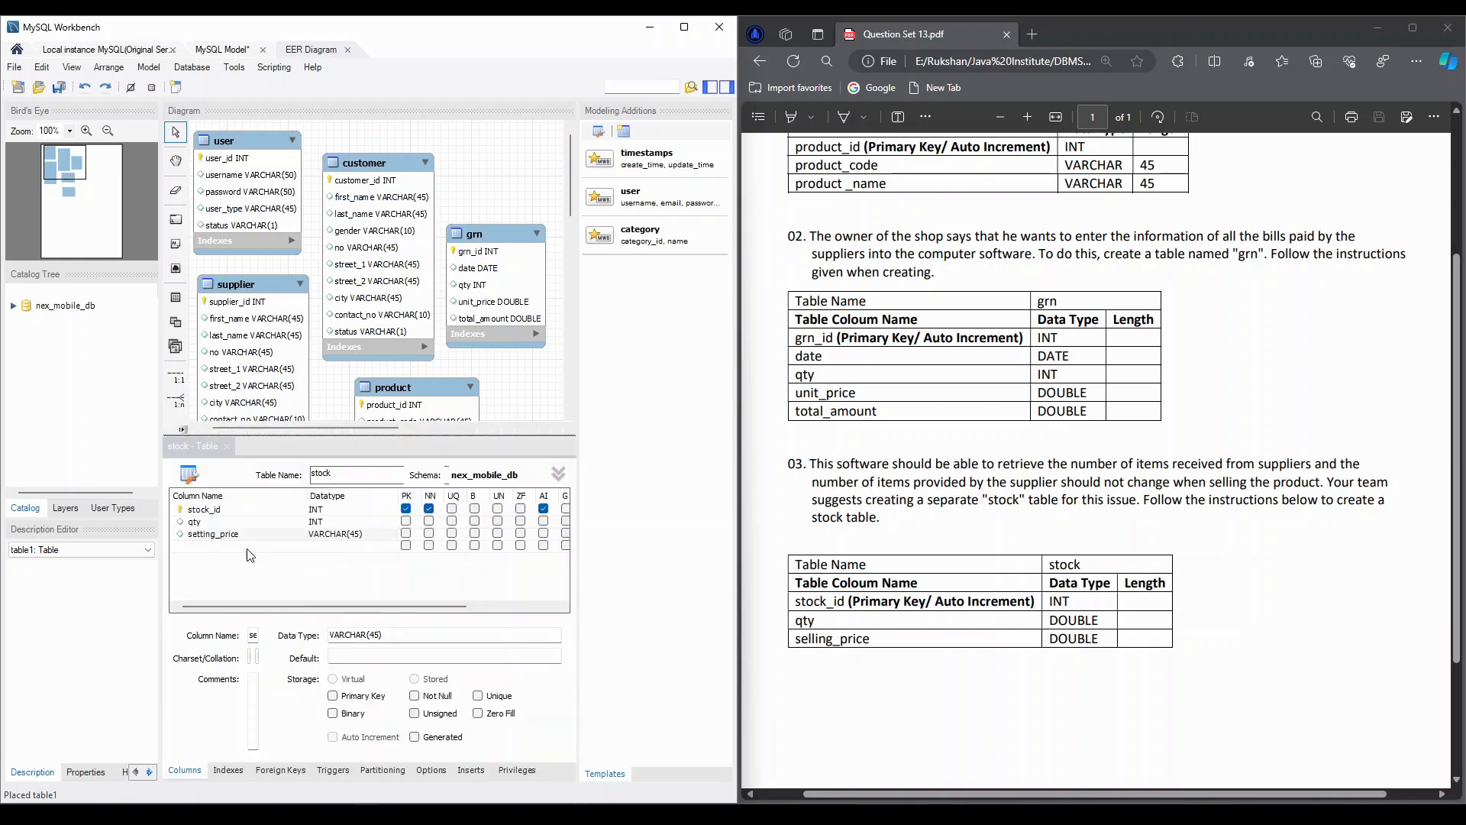
left_click(200, 536)
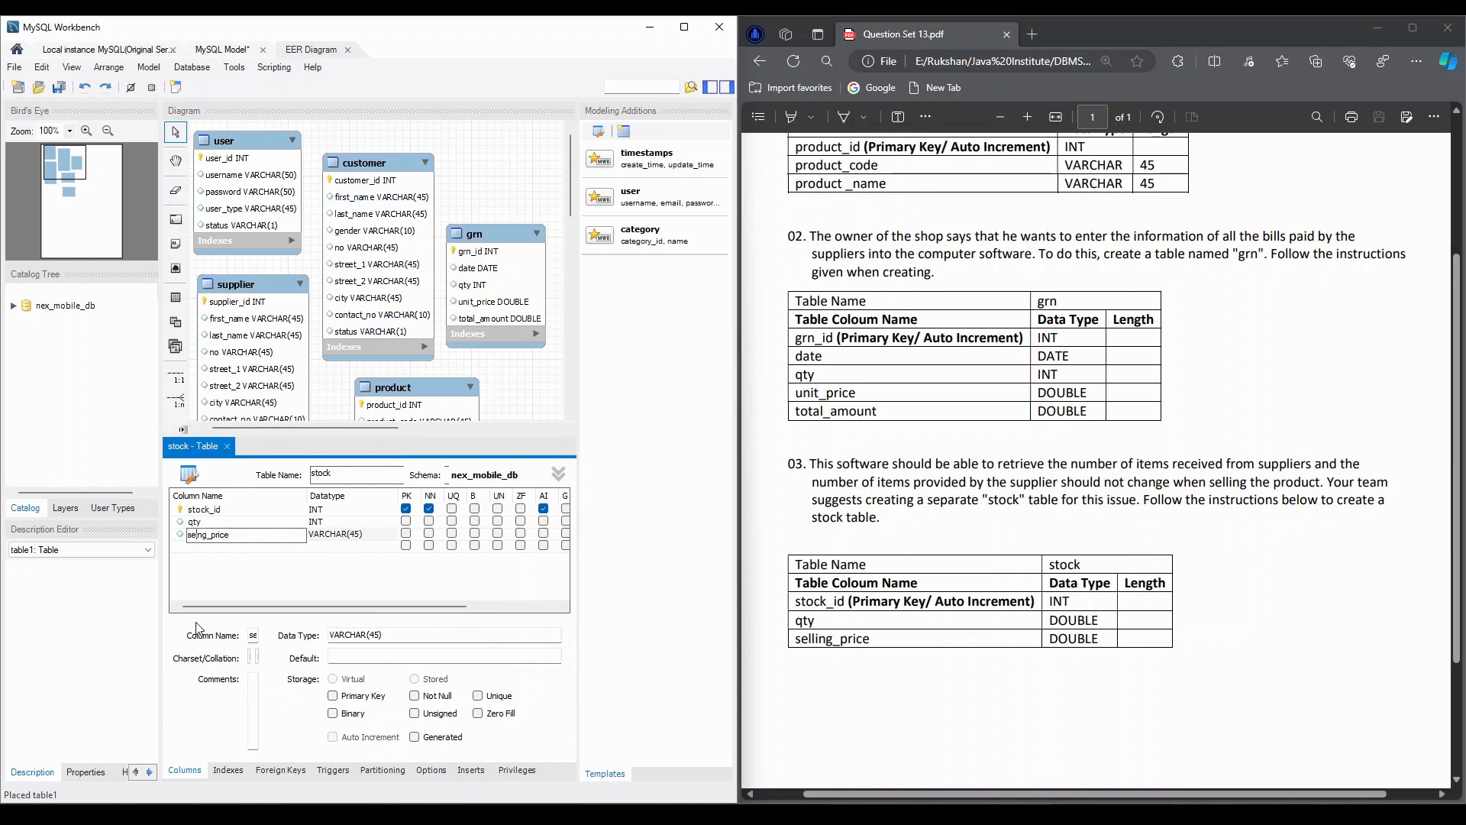
key("BackSpace")
type("ll")
key("Tab")
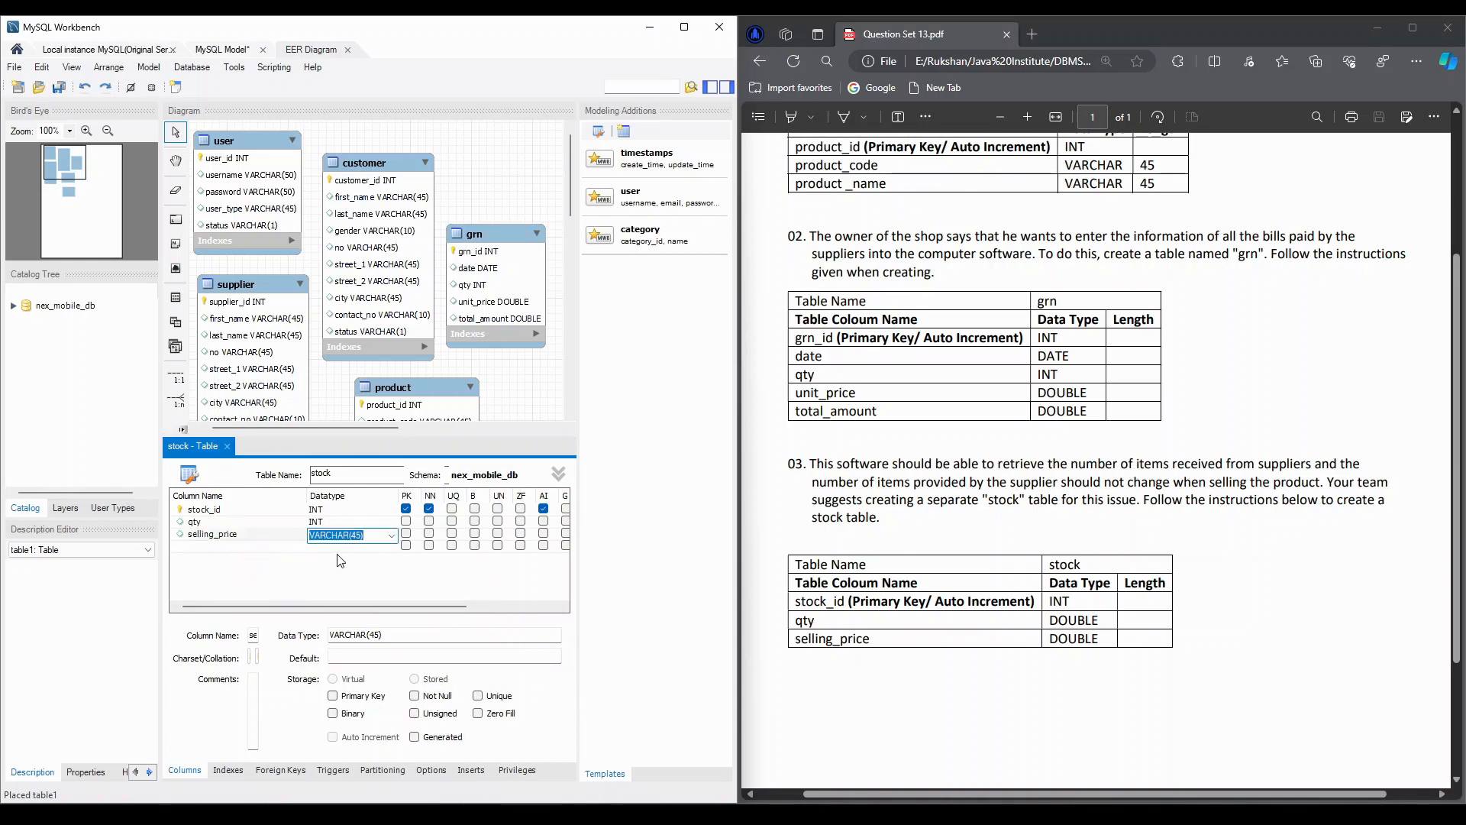
type("DOUBLE")
left_click(285, 571)
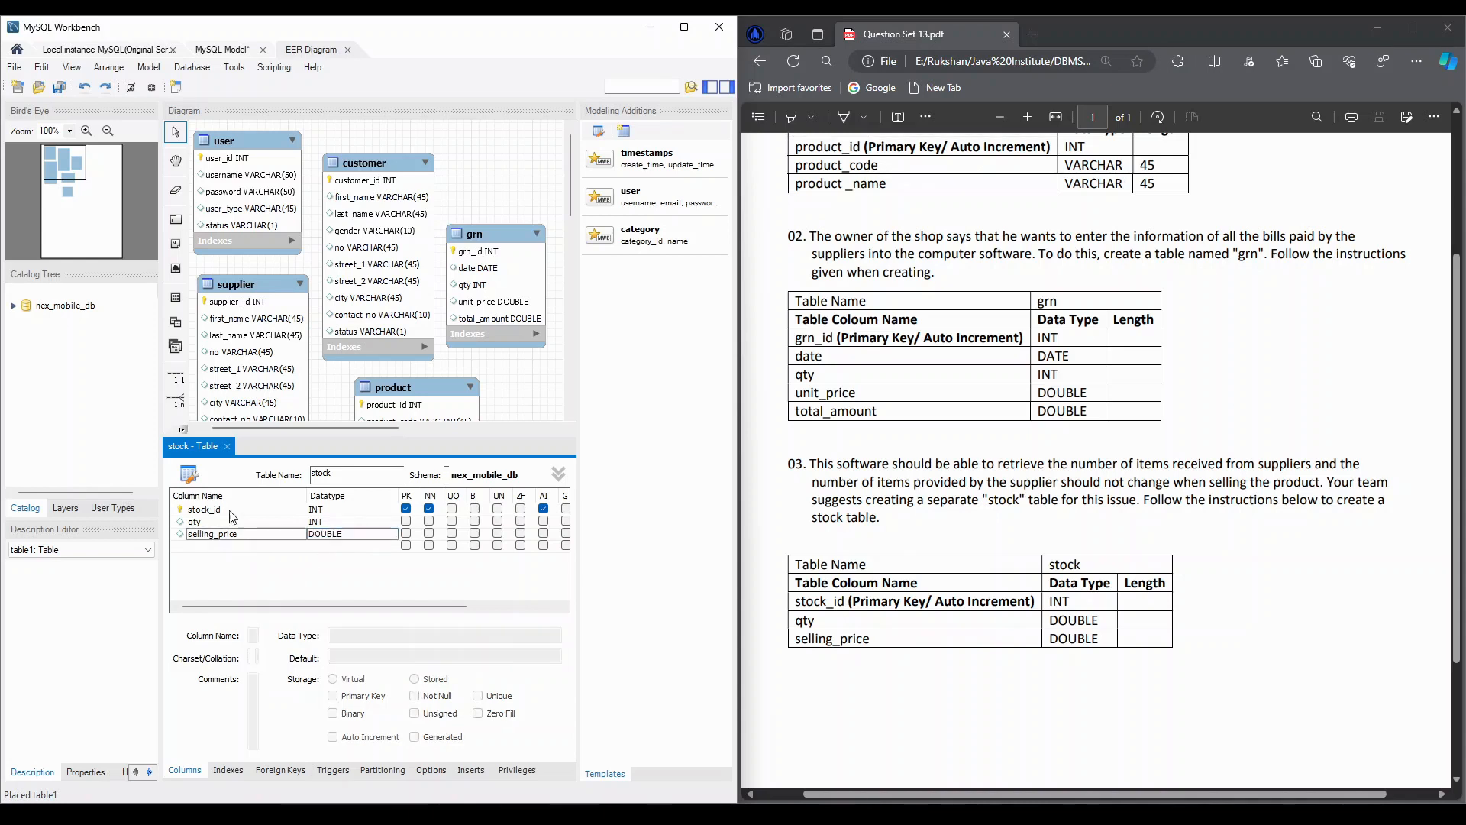
left_click(228, 450)
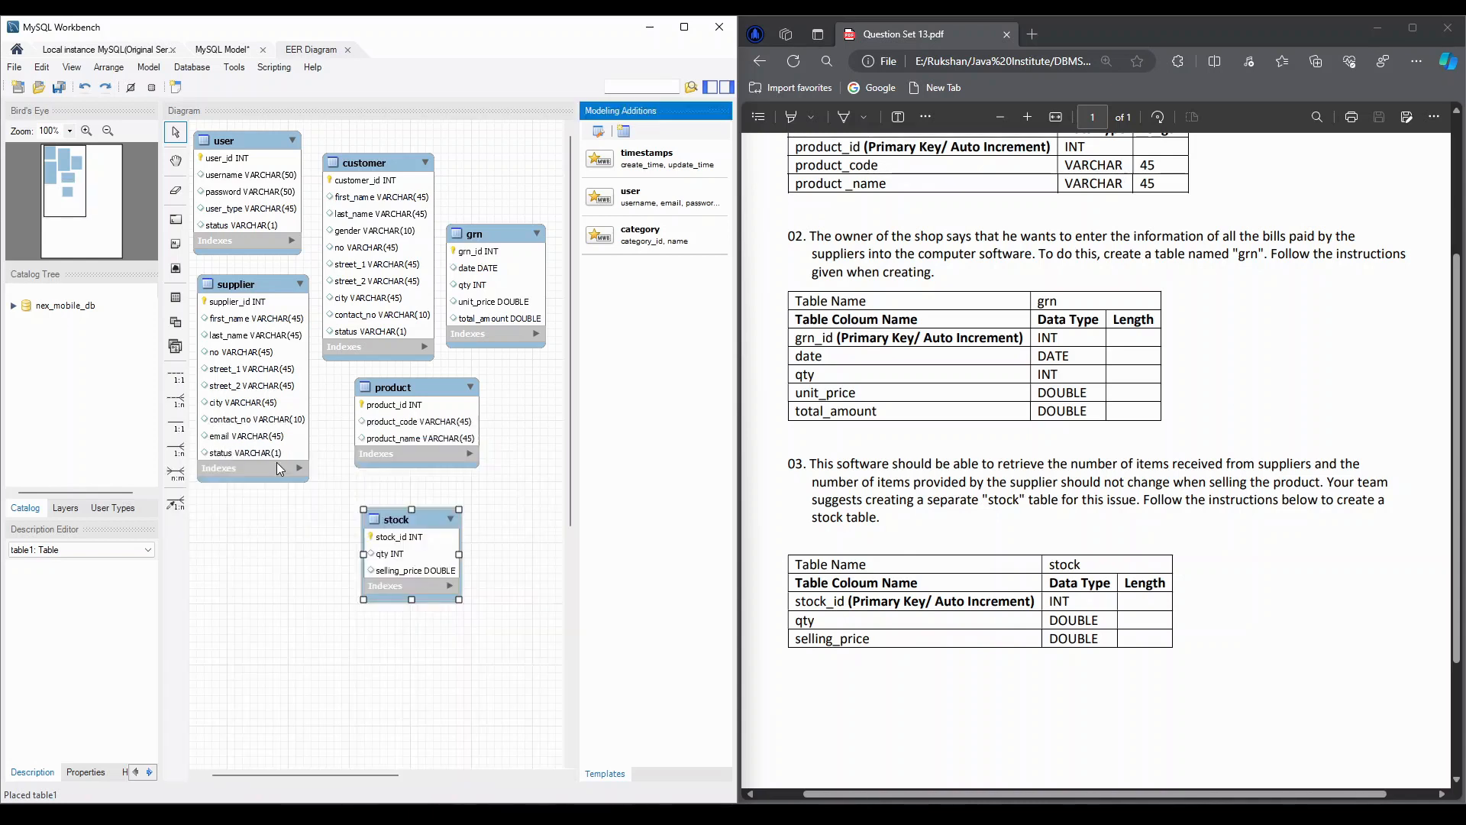
Start synchronizing the model with the database over the stored Local instance MySQL(Original Service) connection, keeping the default synchronization options
left_click(847, 449)
scroll(847, 449, "up", 2)
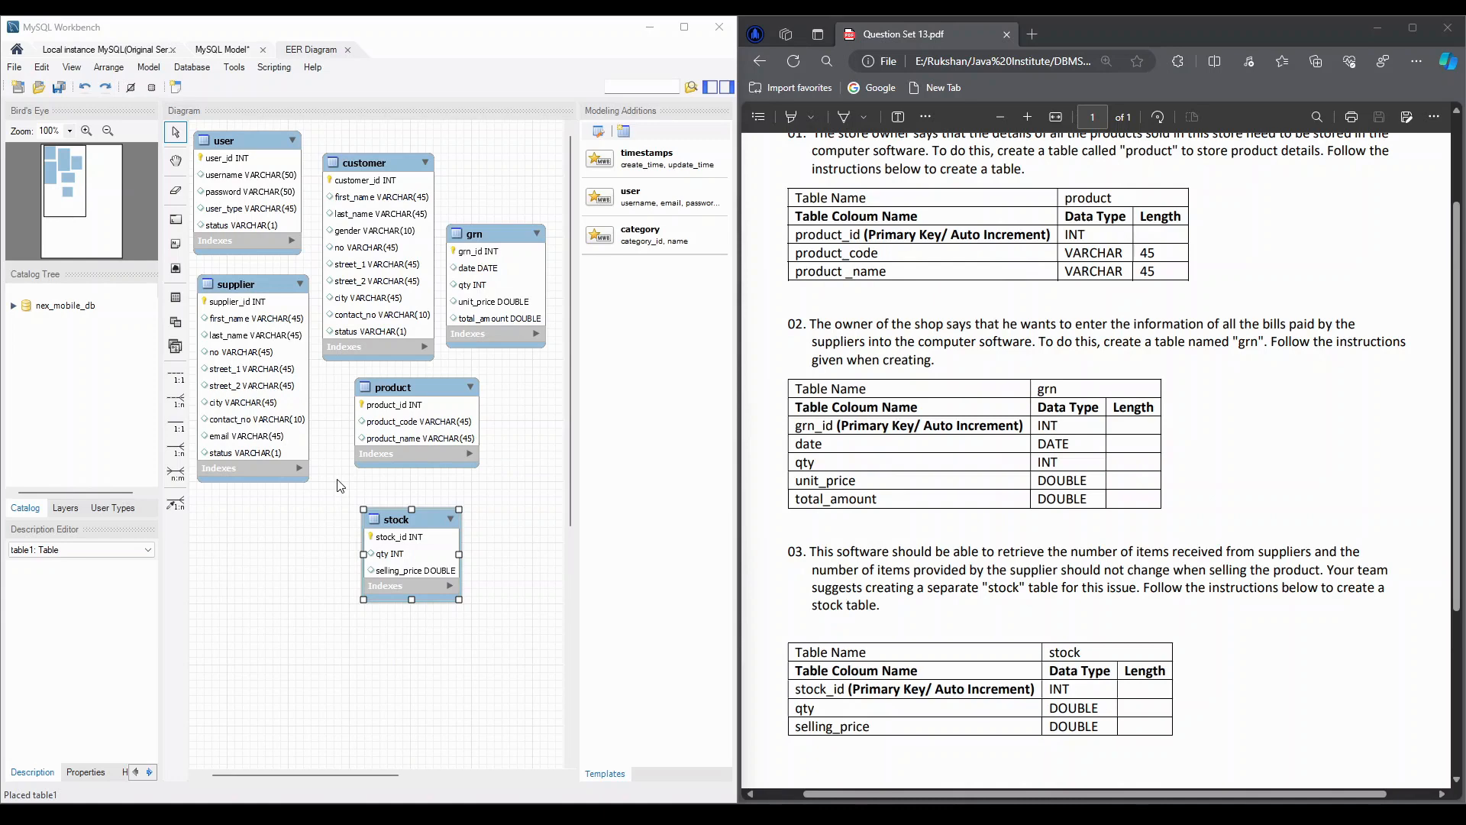
left_click(186, 74)
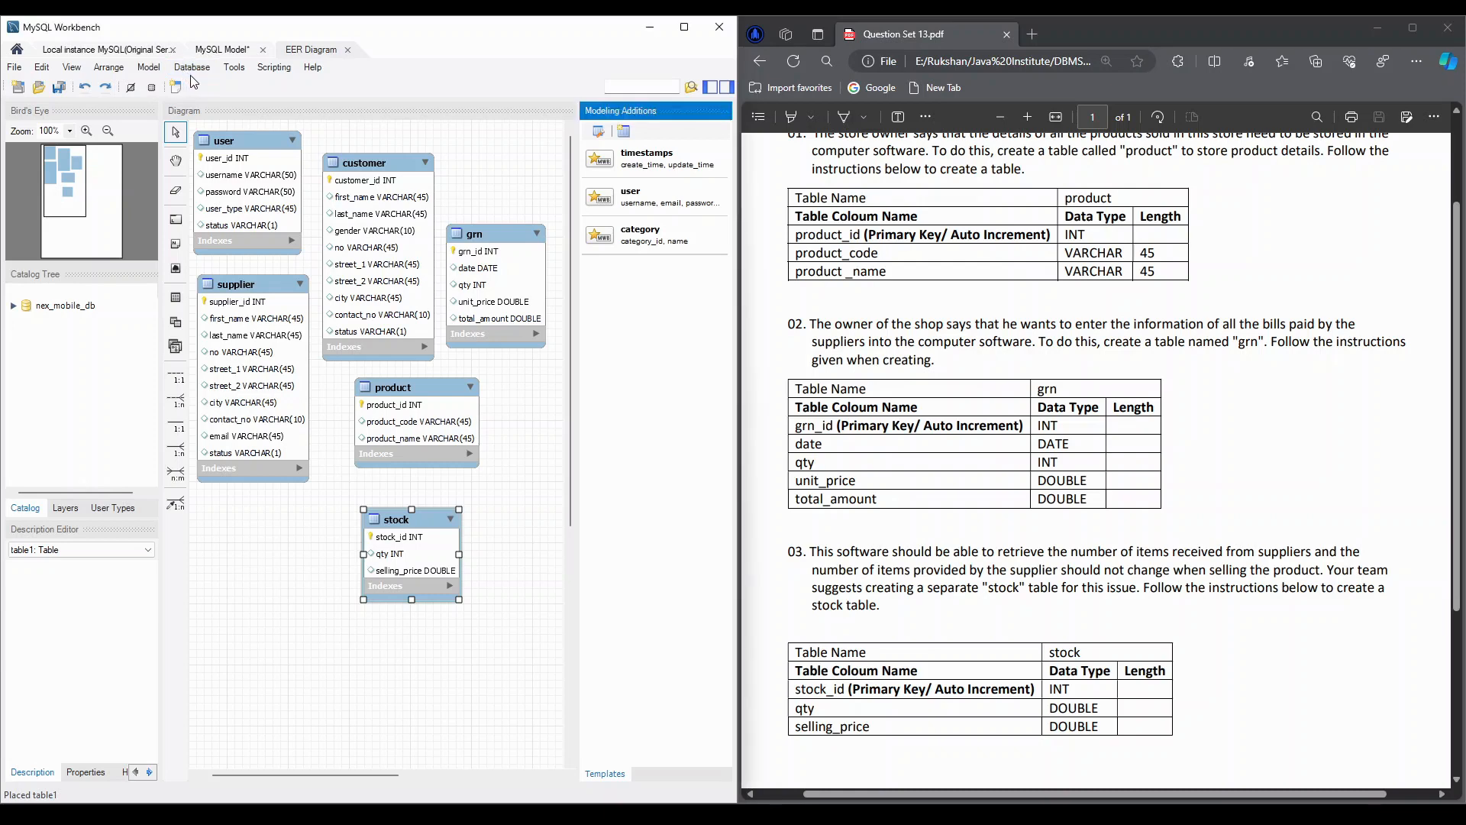
left_click(195, 69)
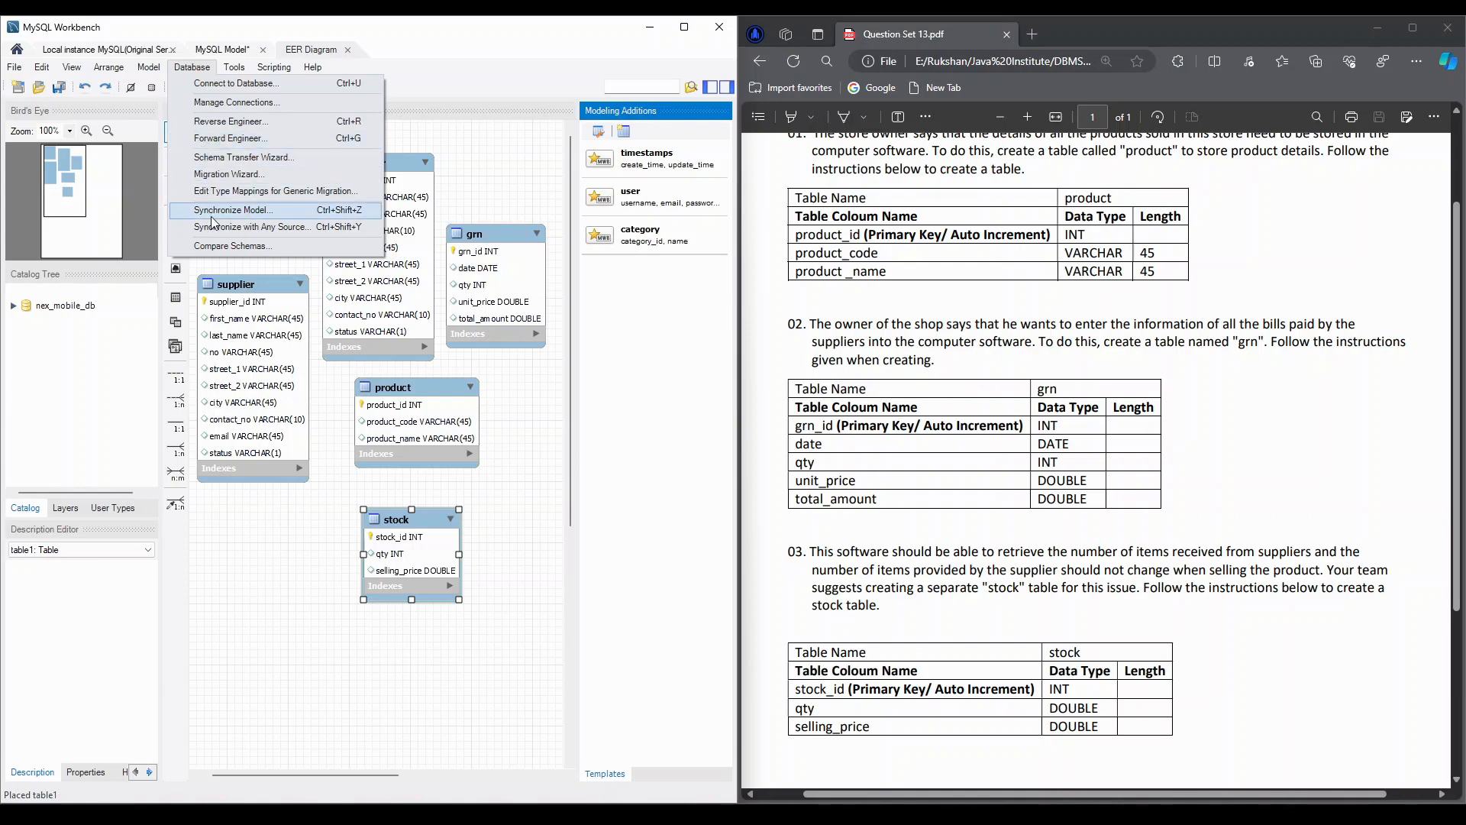
left_click(212, 217)
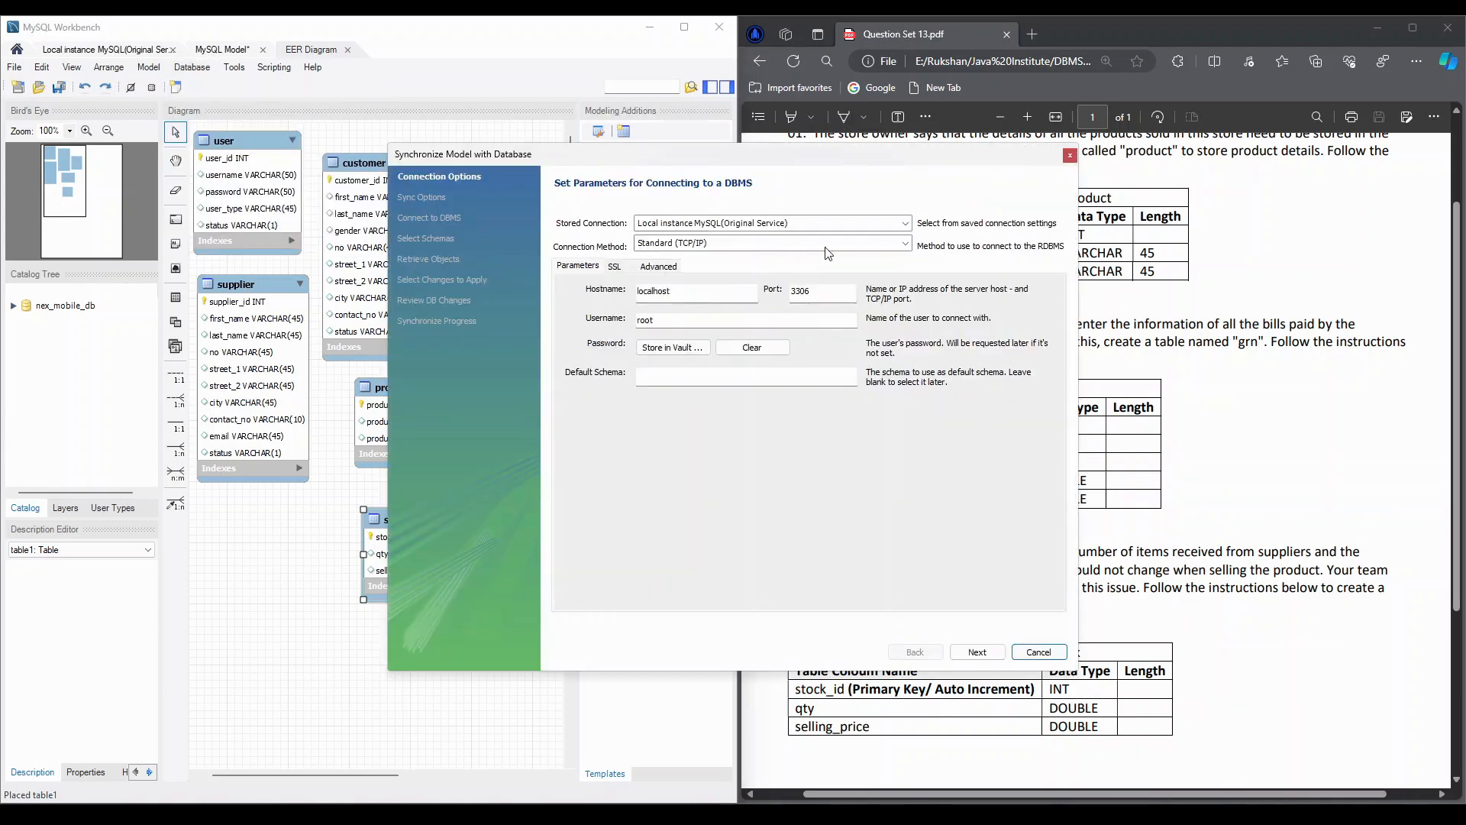
left_click(979, 652)
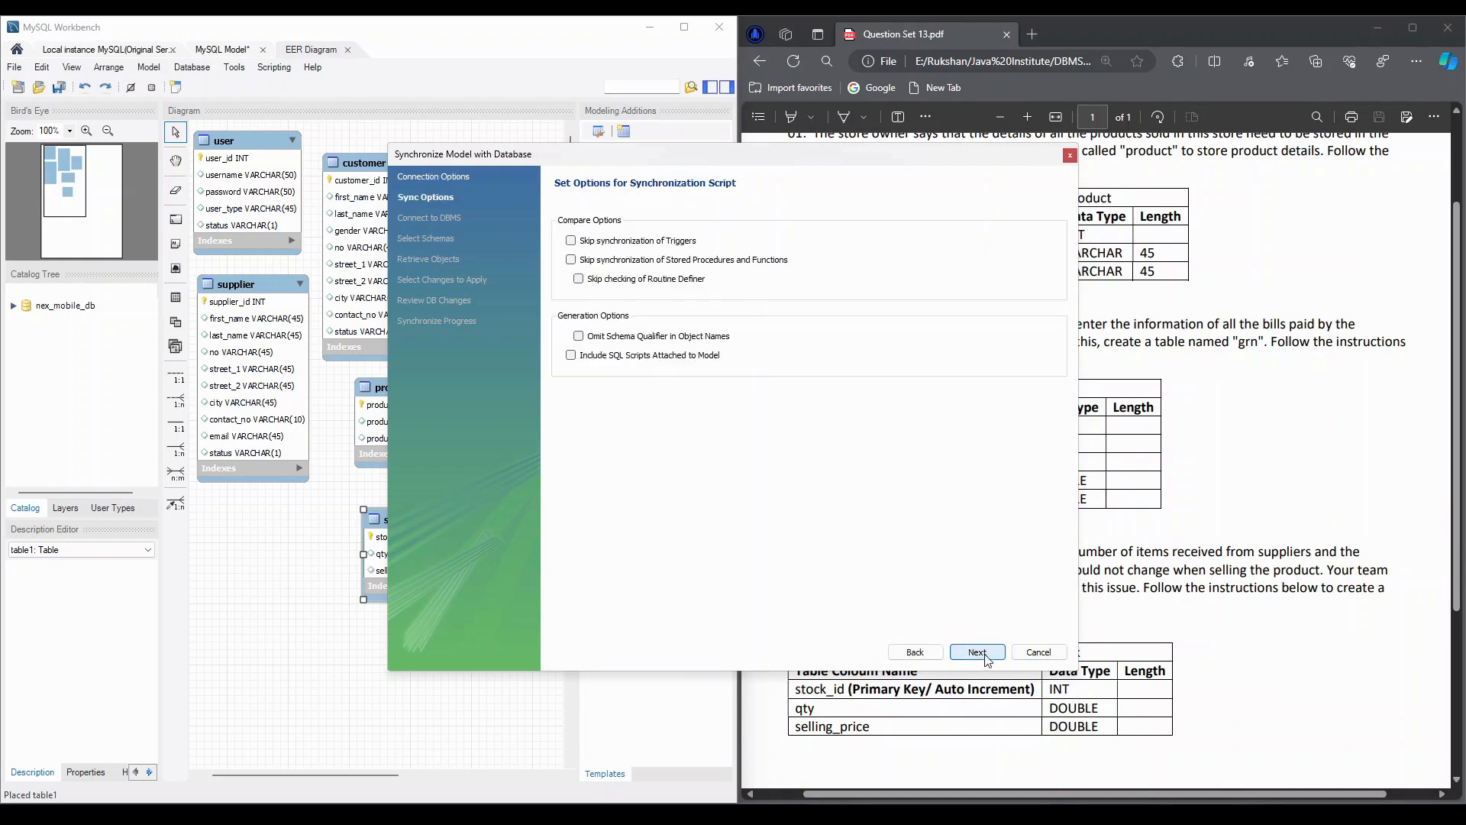
left_click(985, 655)
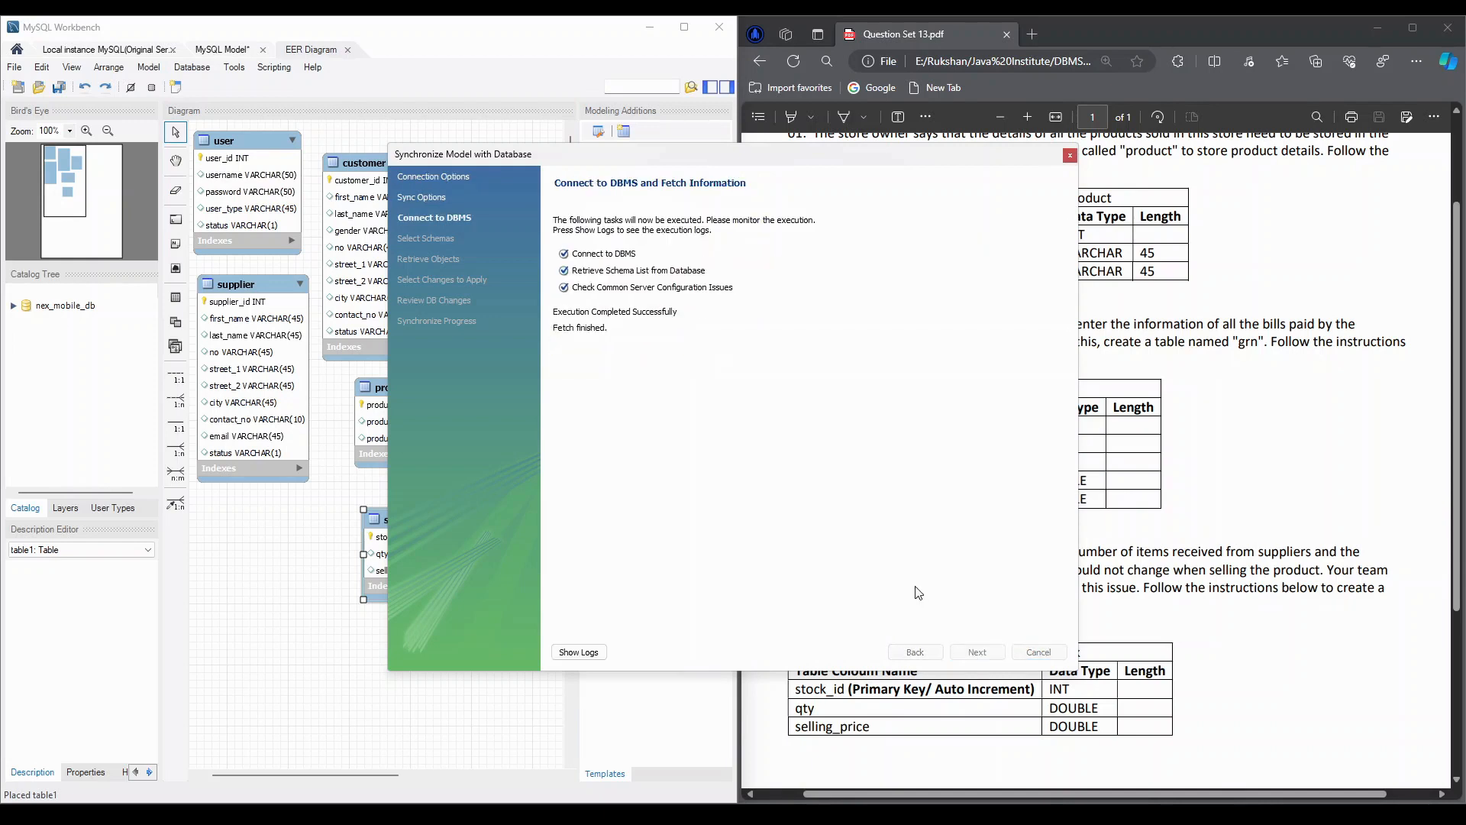
left_click(983, 656)
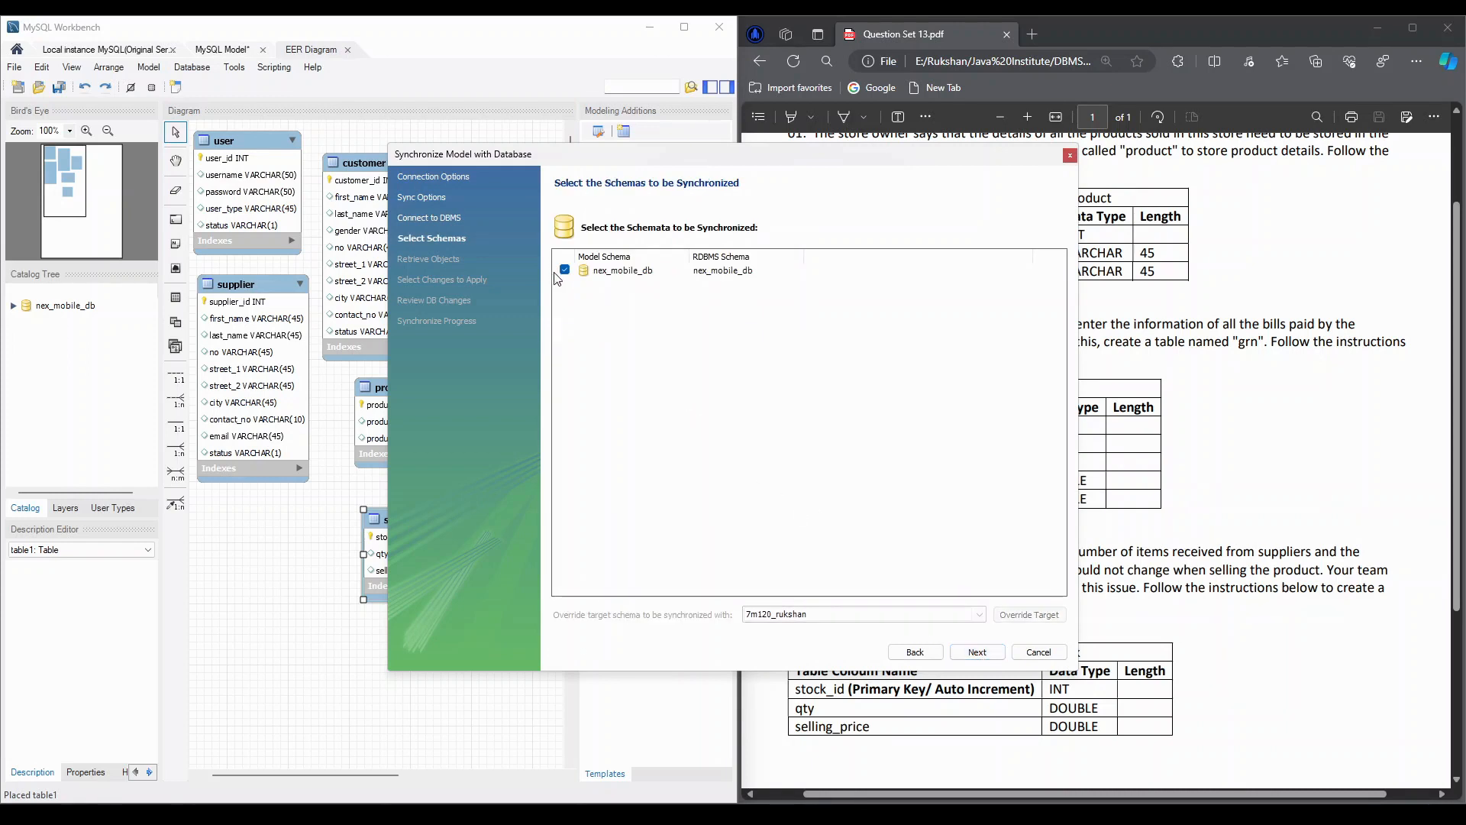
Synchronize the nex_mobile_db schema, creating the product, grn and stock tables in the database, and close the synchronization wizard
left_click(975, 651)
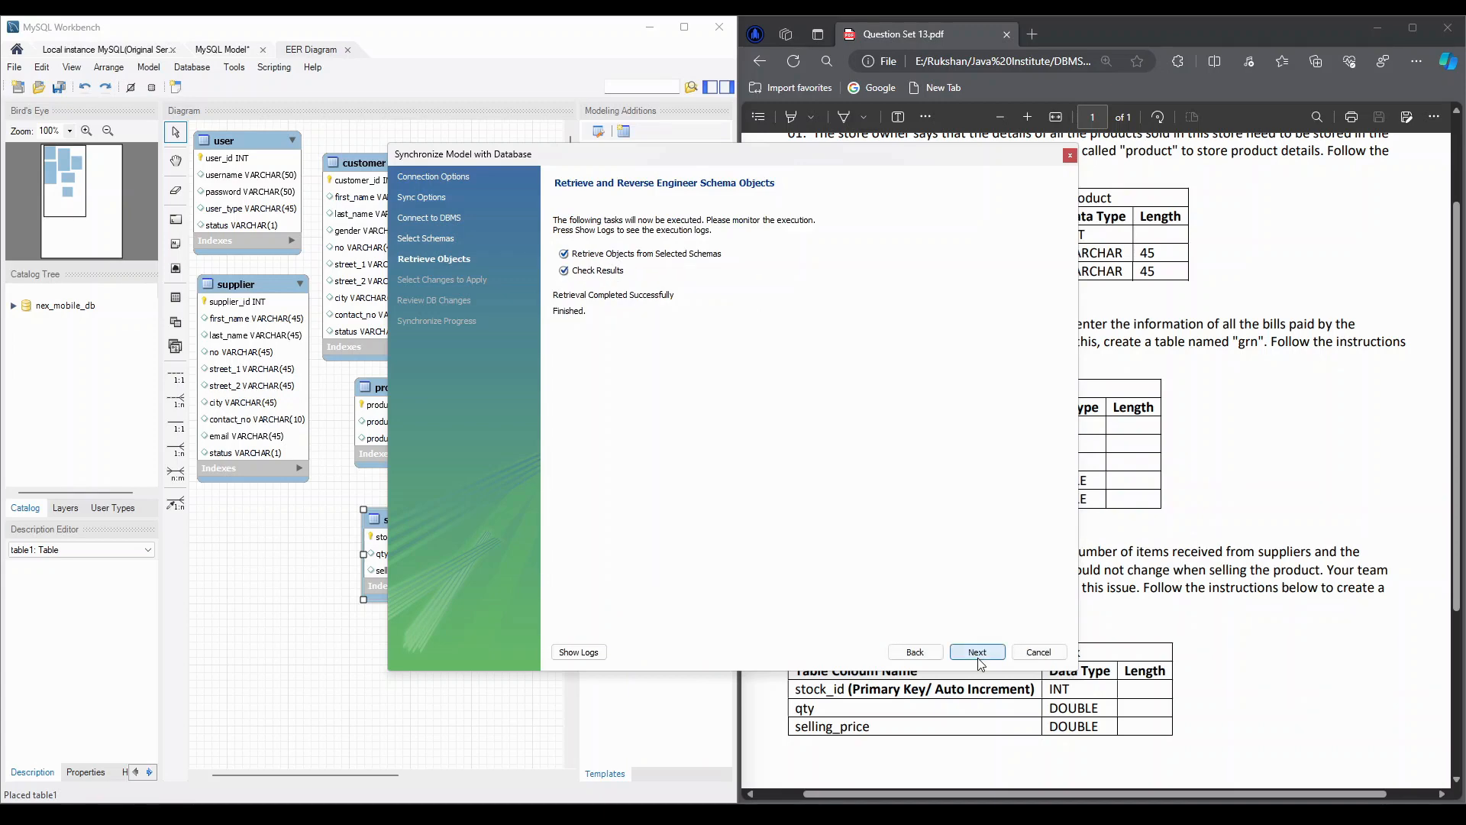
left_click(980, 662)
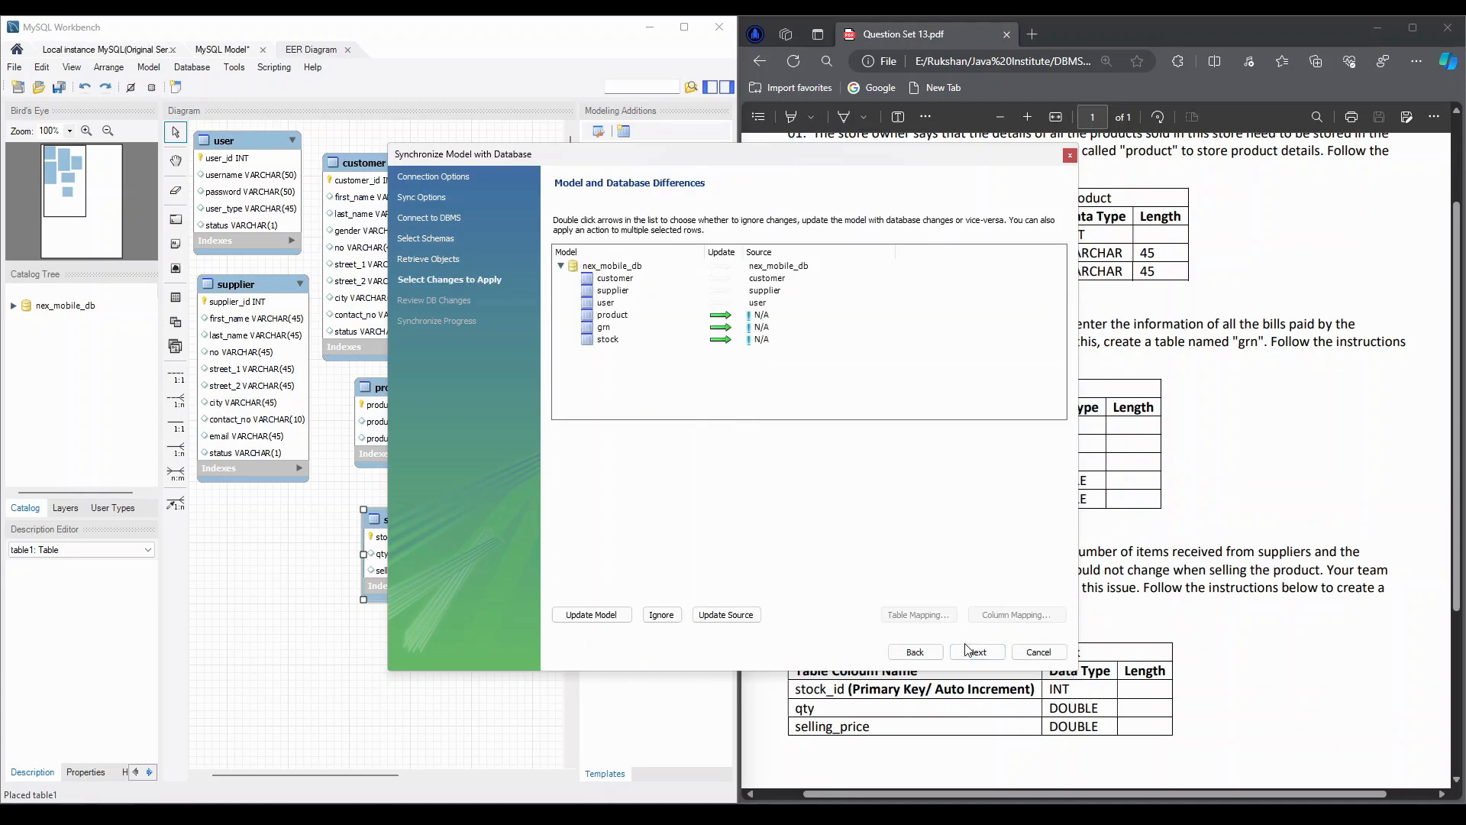
left_click(968, 649)
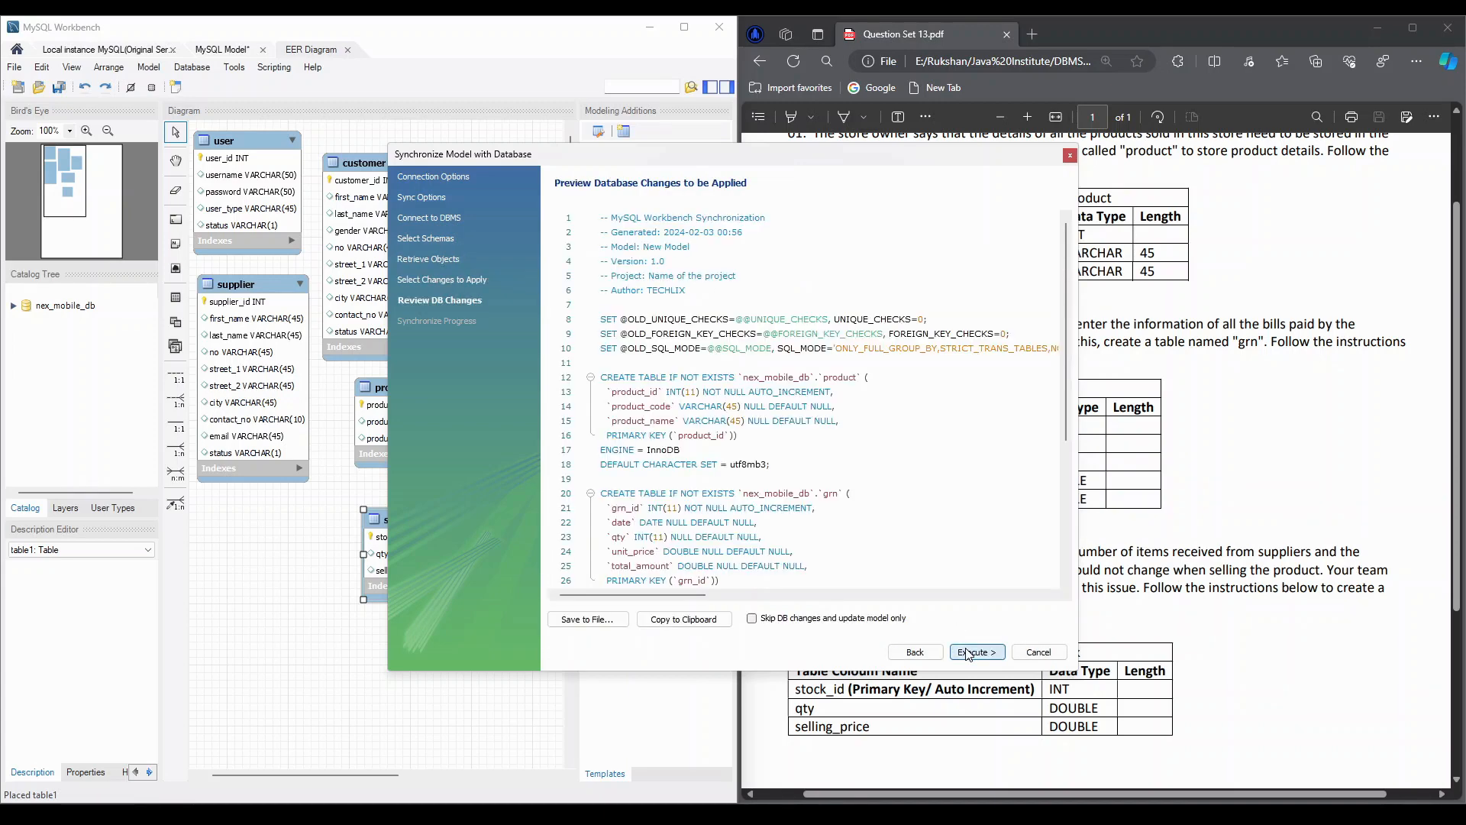
left_click(967, 652)
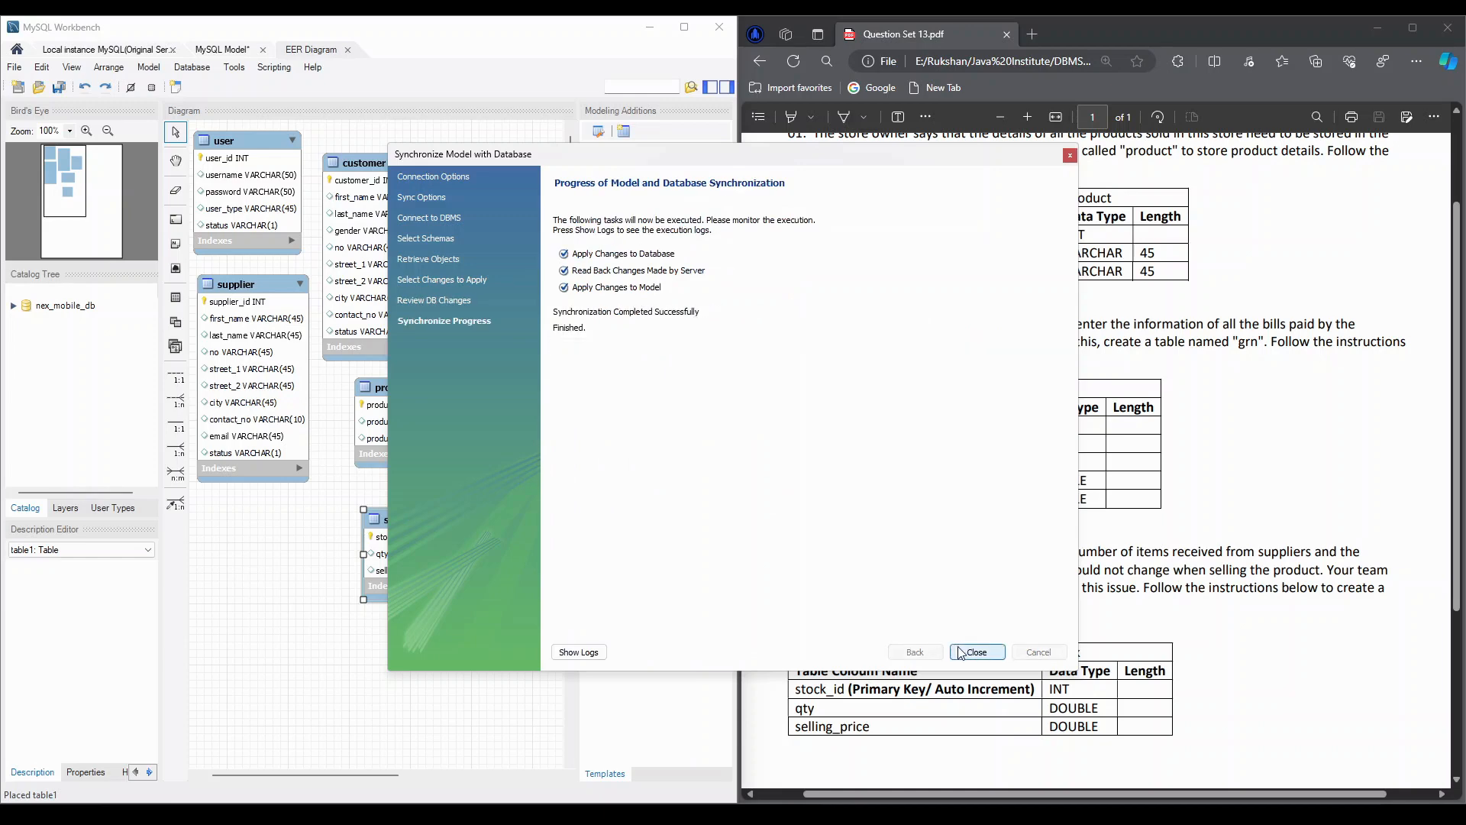
left_click(976, 651)
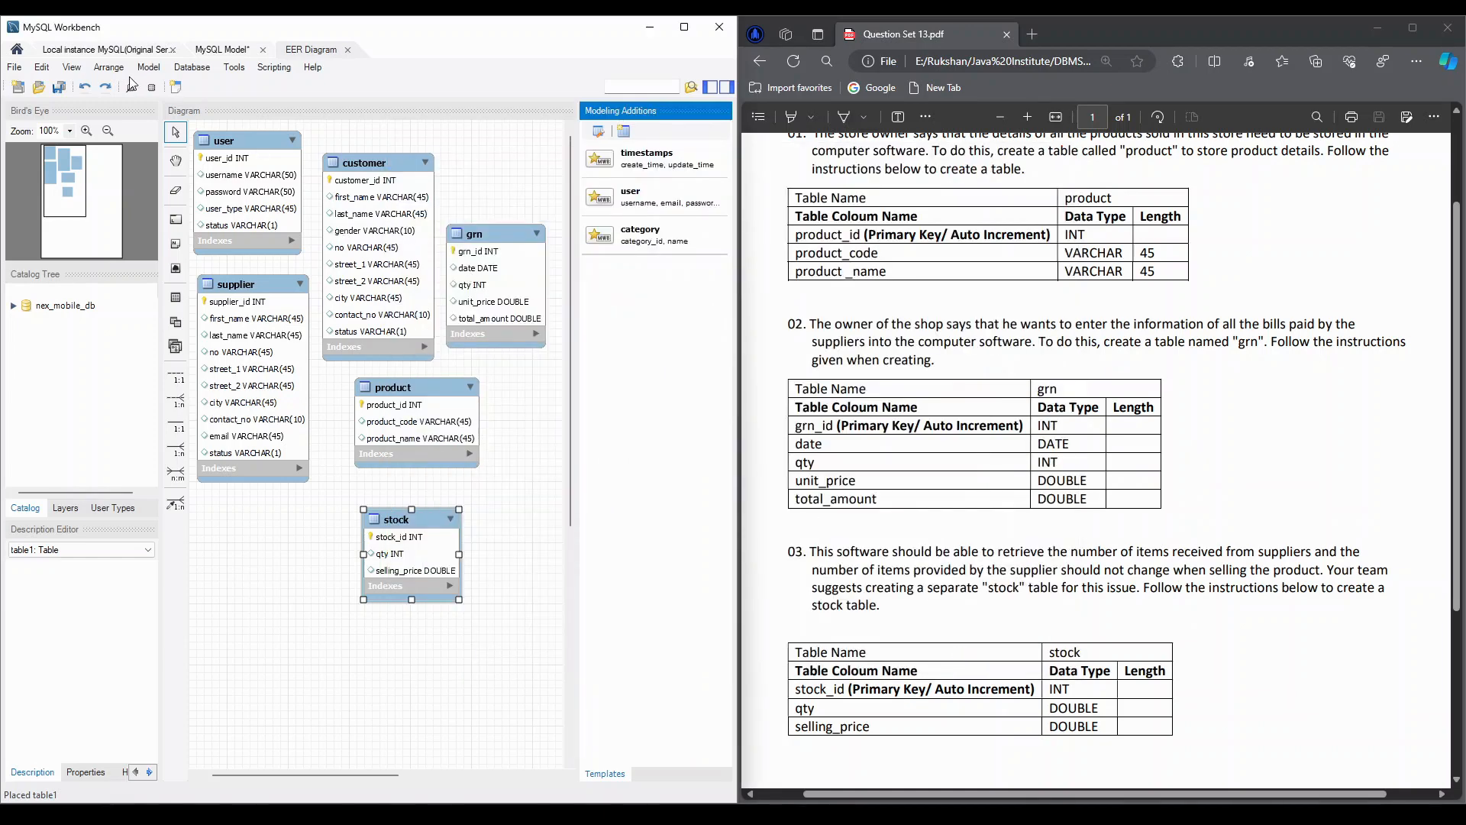
Open the local MySQL connection and expand the nex_mobile_db schema to check its tables for product, grn and stock
left_click(75, 52)
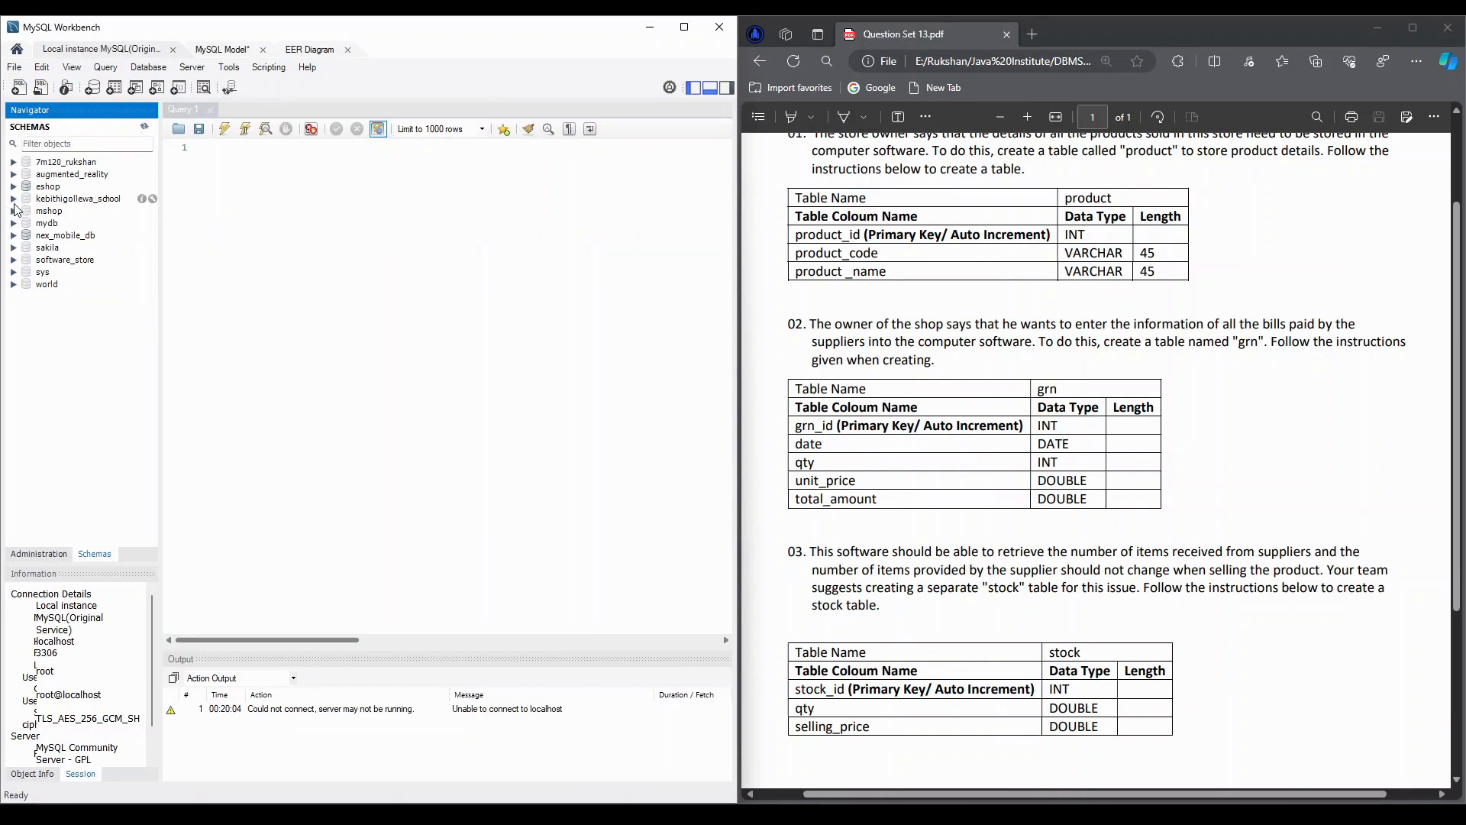
left_click(14, 235)
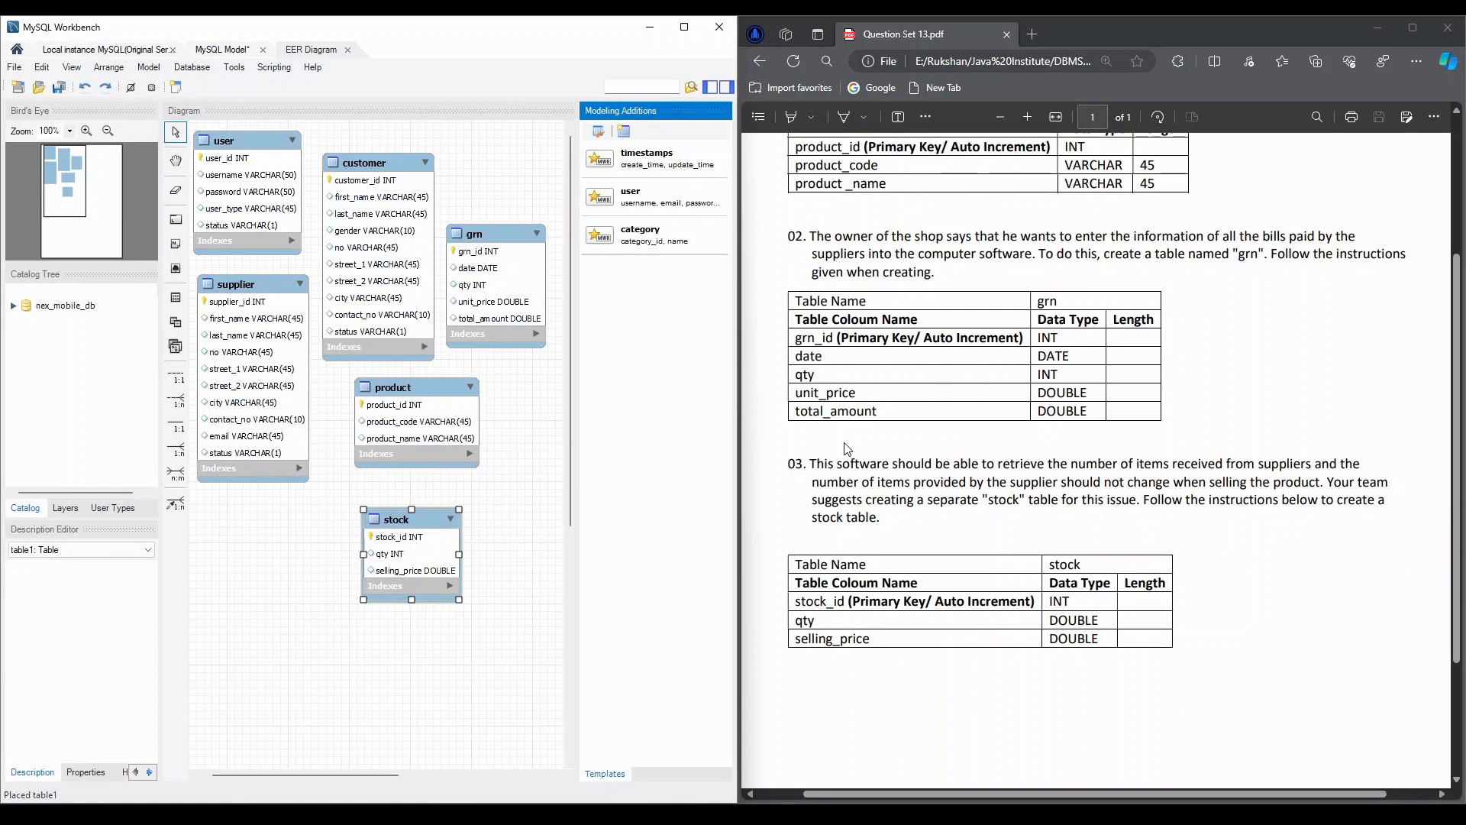
scroll(846, 448, "up", 2)
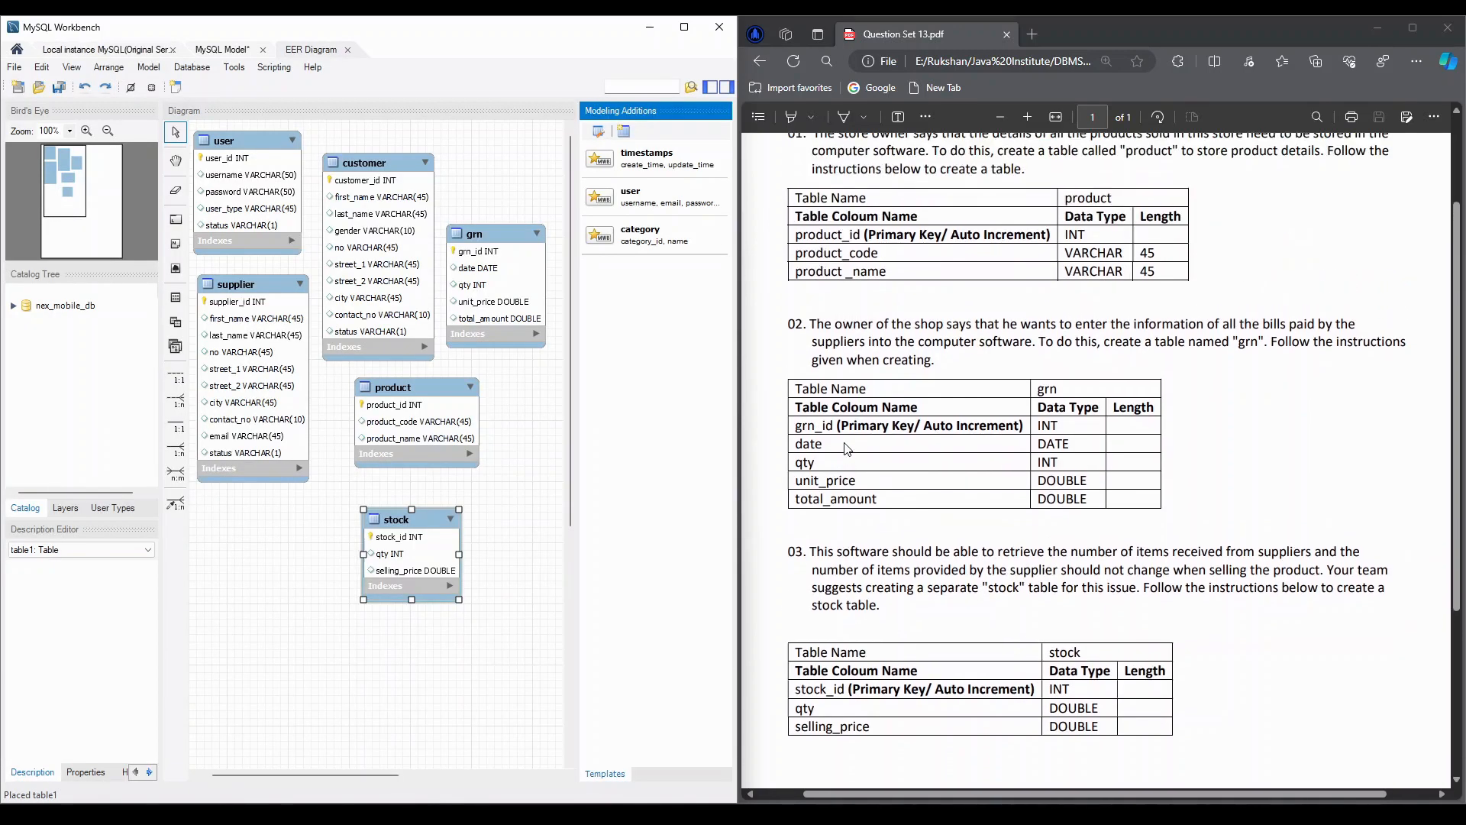